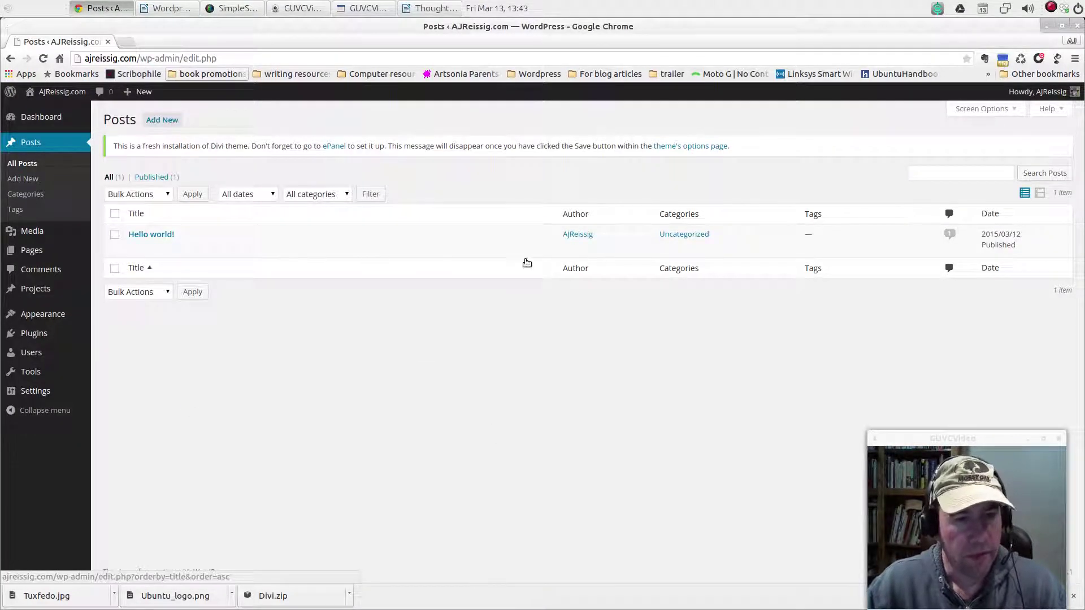
# Open the live site from the WordPress admin in a new browser tab and view it.
pyautogui.moveTo(206, 249)
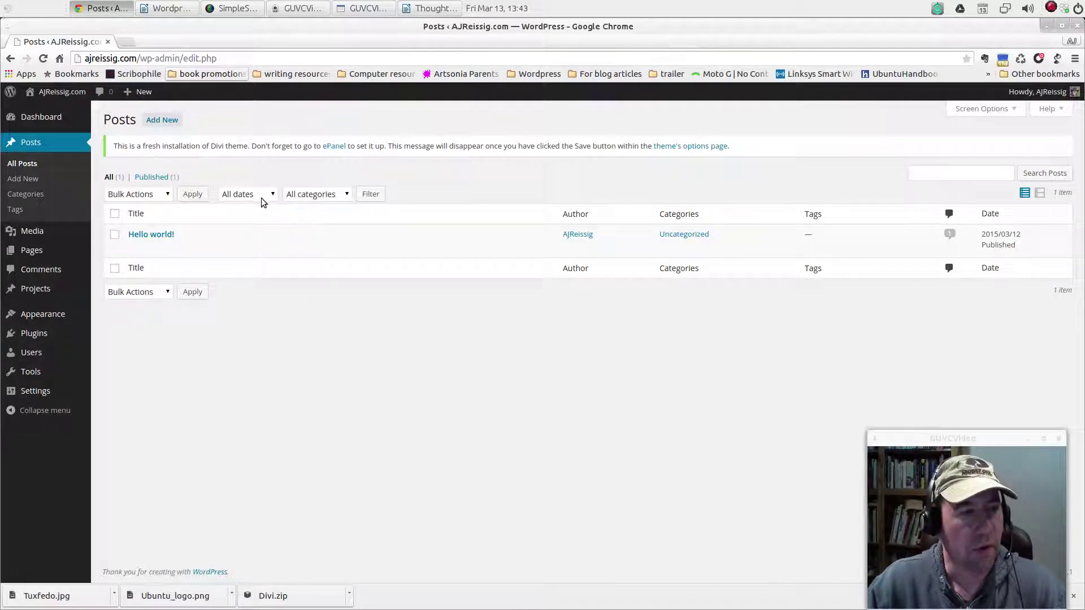
pyautogui.moveTo(48, 103)
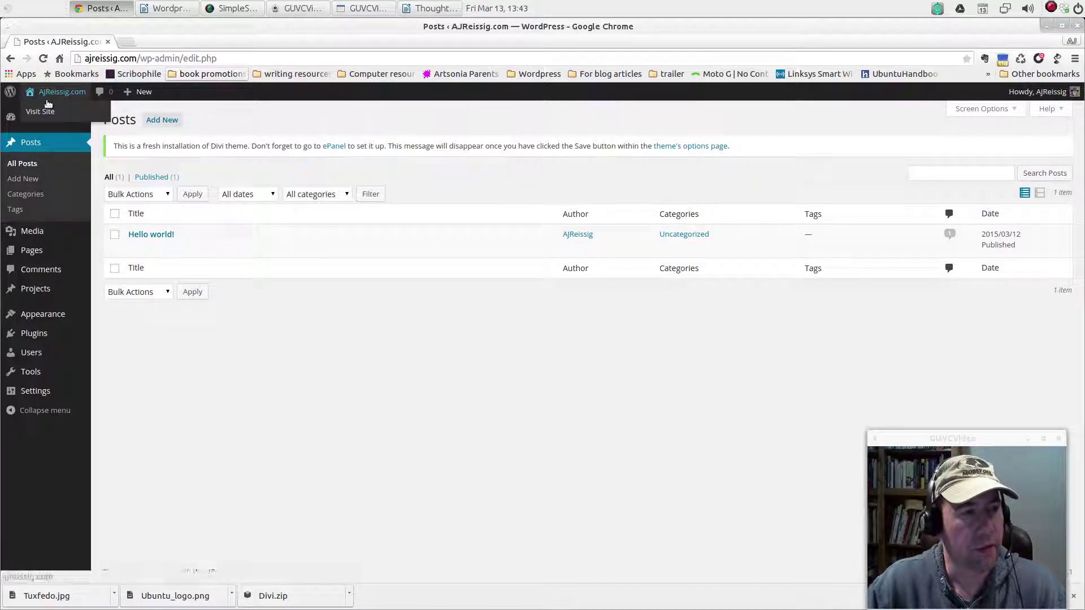
pyautogui.rightClick(47, 112)
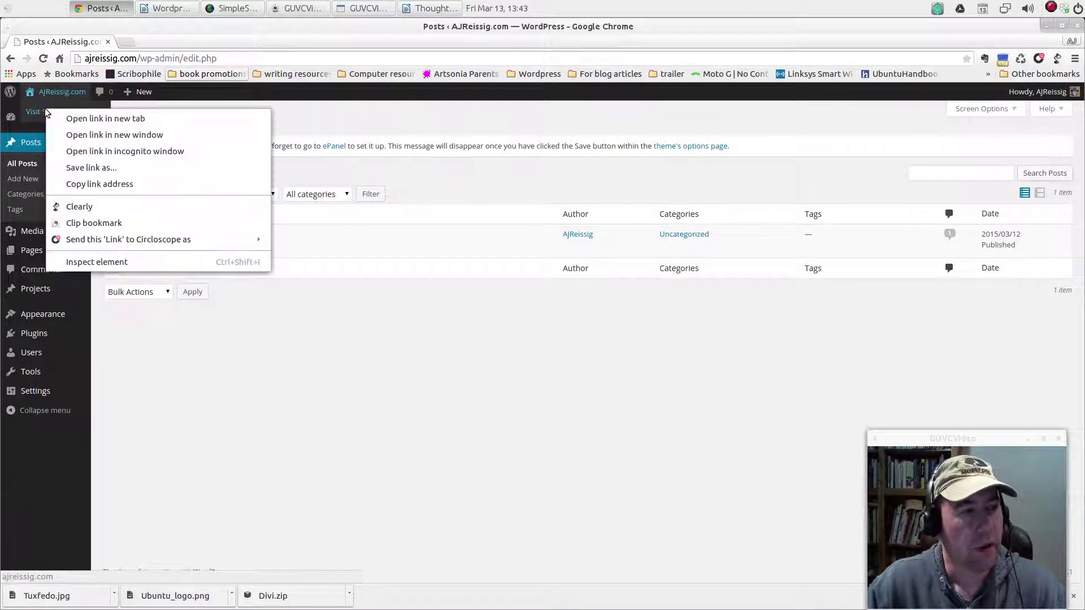
pyautogui.click(74, 117)
pyautogui.click(152, 42)
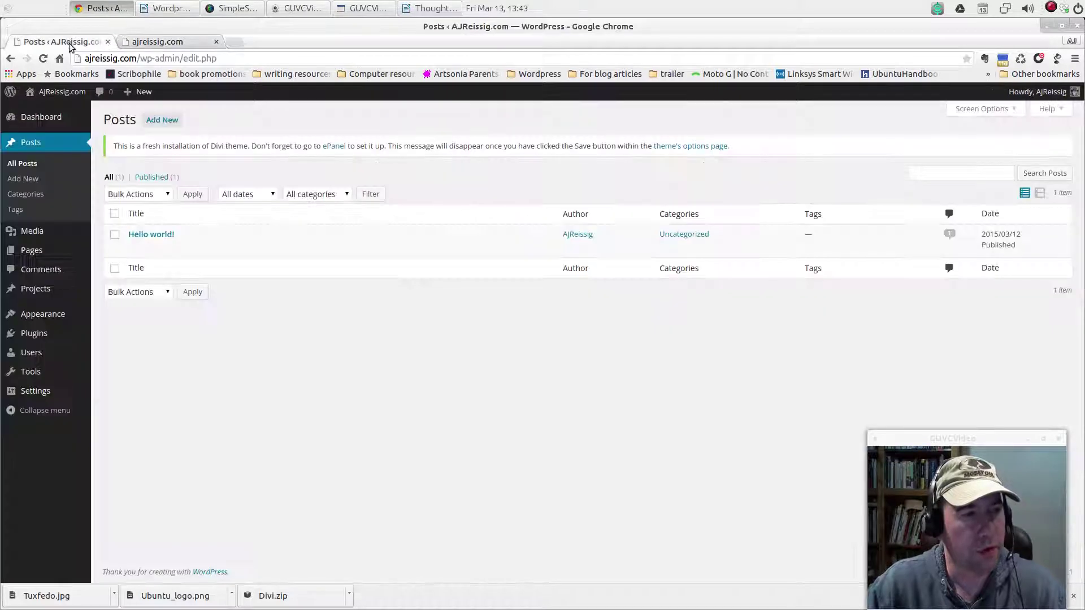
# Back on the admin Posts page, move the "Hello world!" post to the trash with a bulk action.
pyautogui.click(62, 42)
pyautogui.click(115, 234)
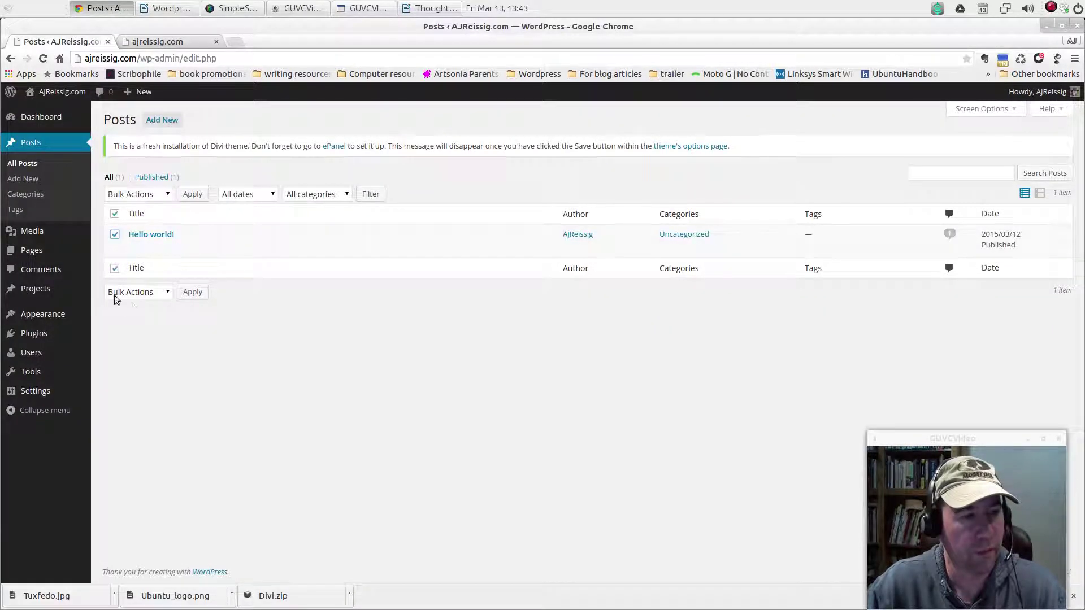
pyautogui.click(168, 194)
pyautogui.click(134, 230)
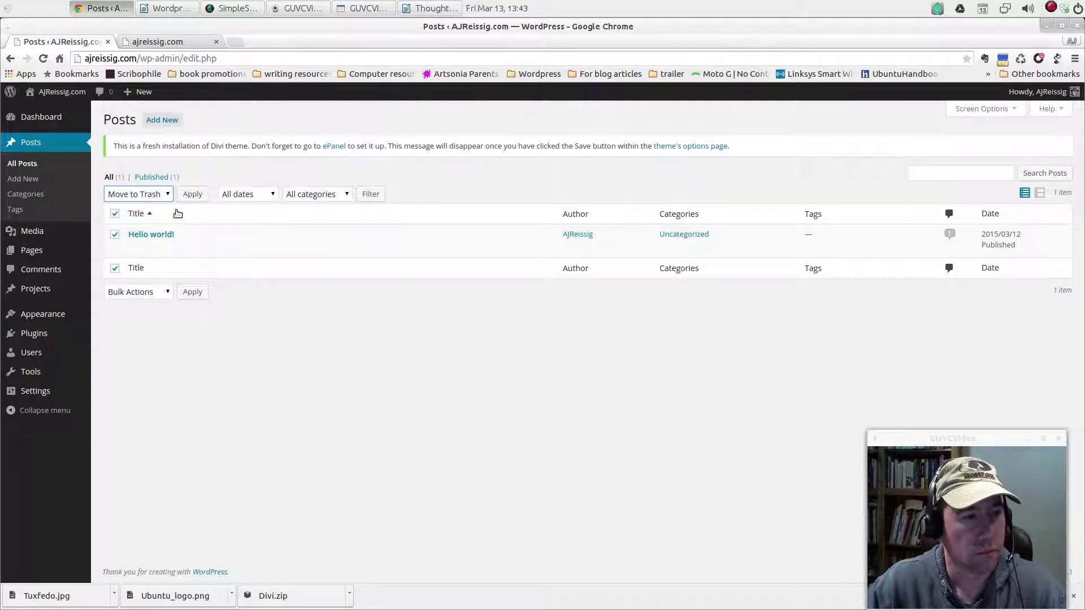
pyautogui.click(192, 194)
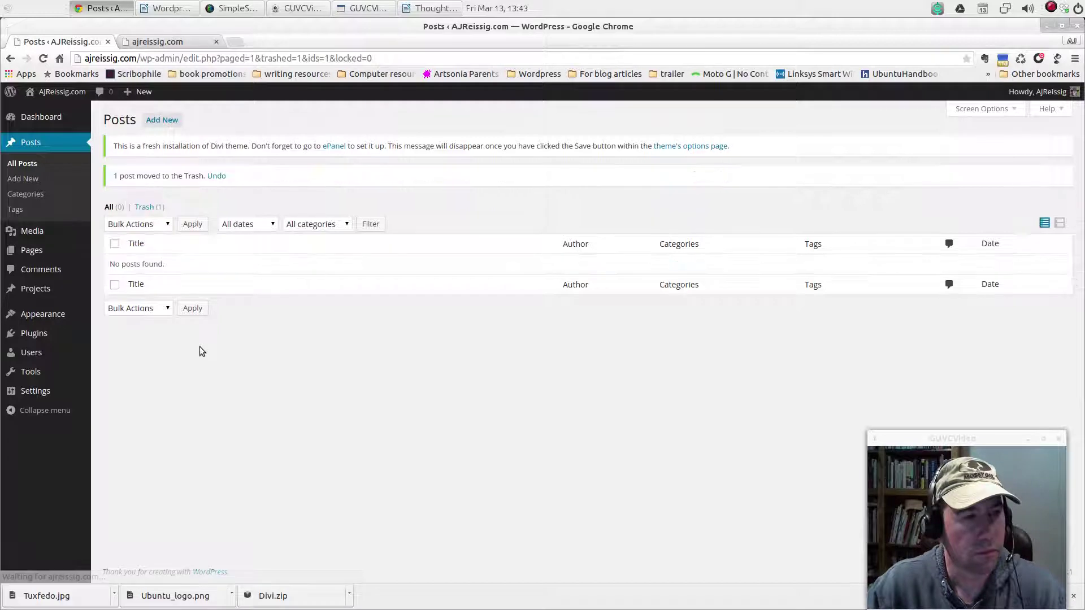
# Start a new post, dismiss the distraction-free writing tip, and title the post "First blog post".
pyautogui.click(161, 120)
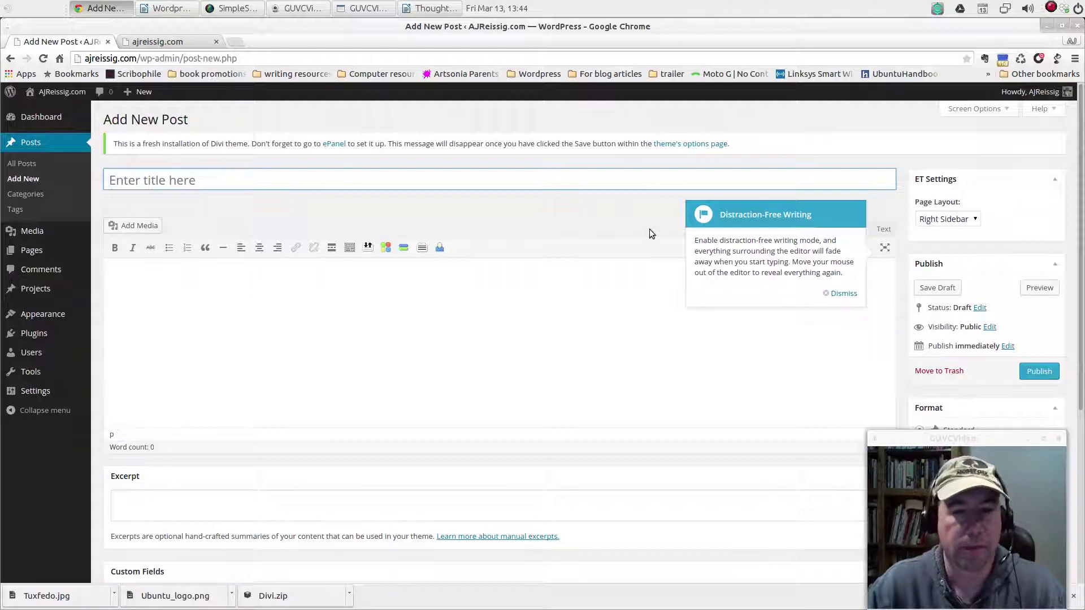
pyautogui.click(843, 294)
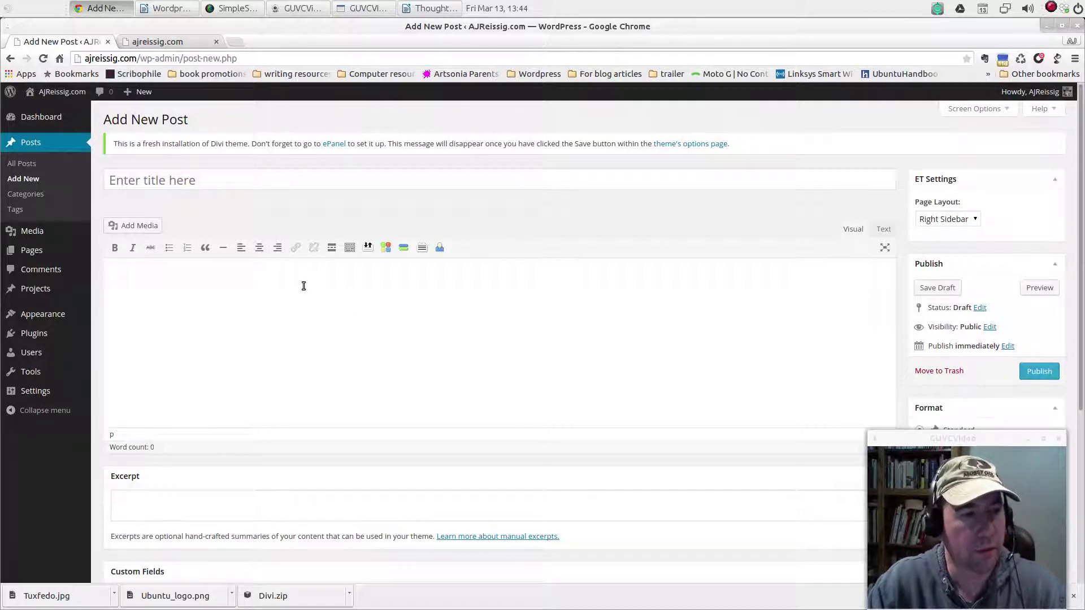
pyautogui.click(196, 179)
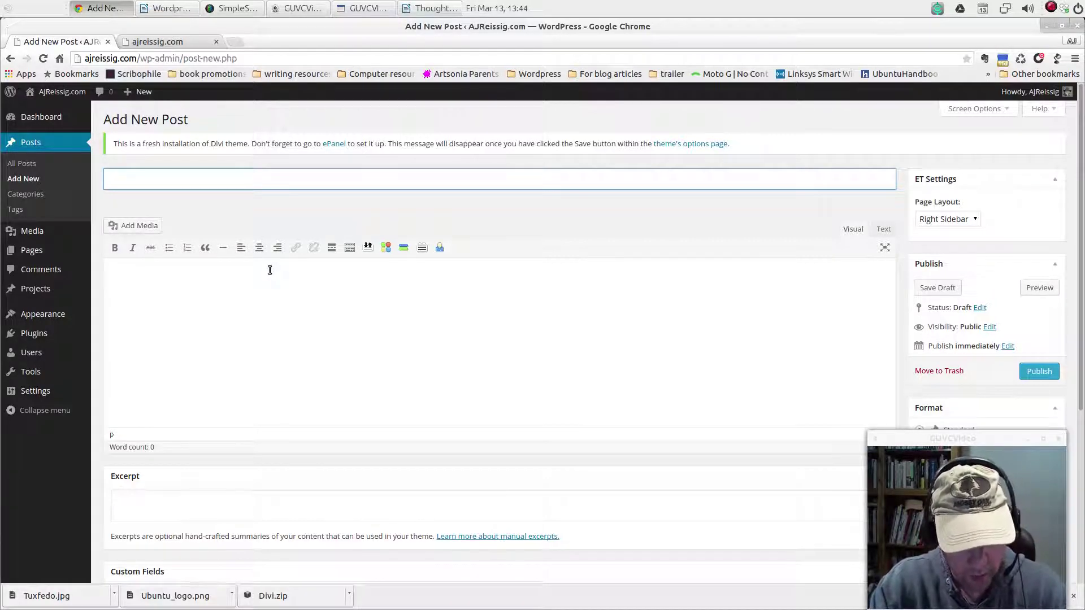
pyautogui.write('Fi')
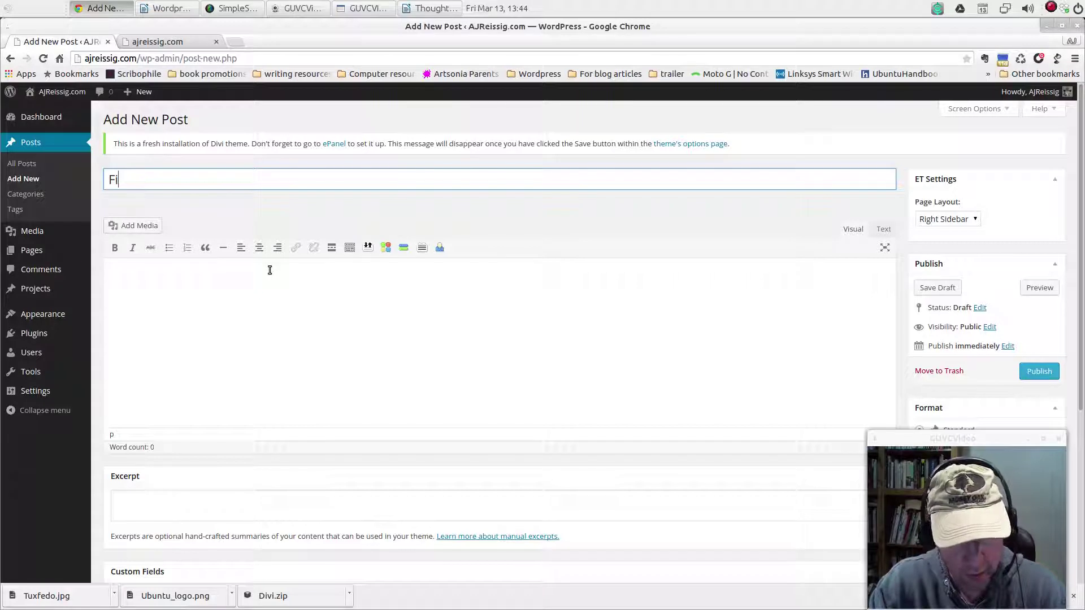
pyautogui.write('rst')
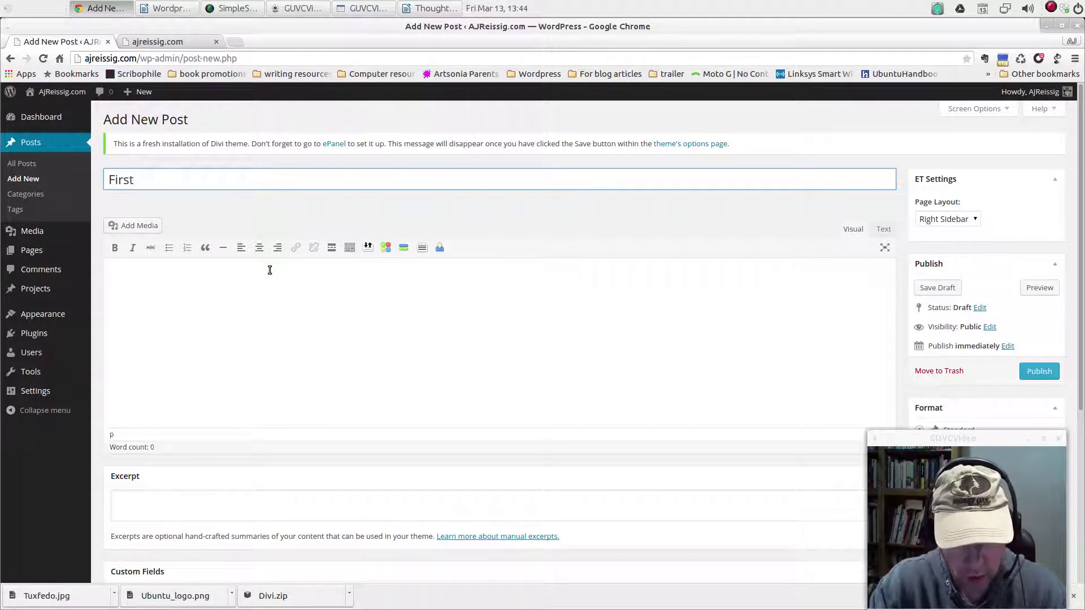
pyautogui.write(' blog post')
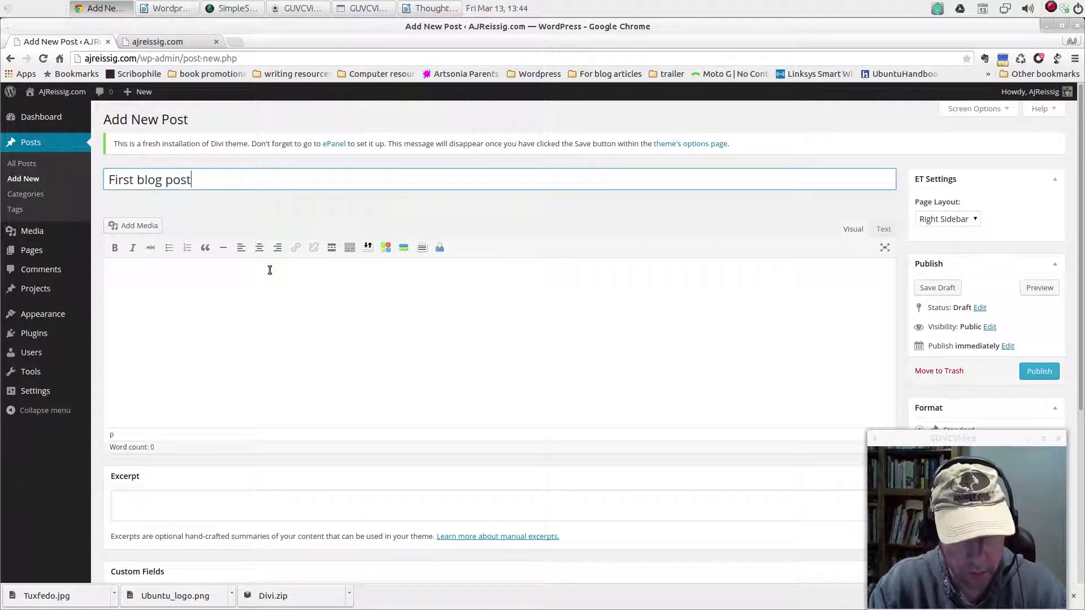
# Enter "This is our first blog post" as the opening line of the post body.
pyautogui.click(273, 281)
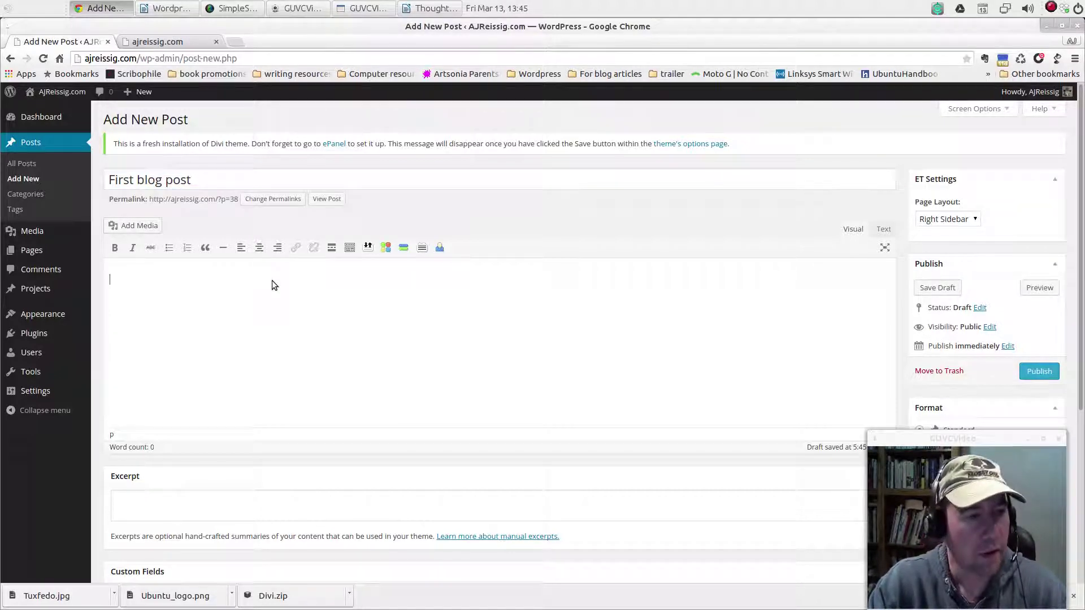
pyautogui.write('This is')
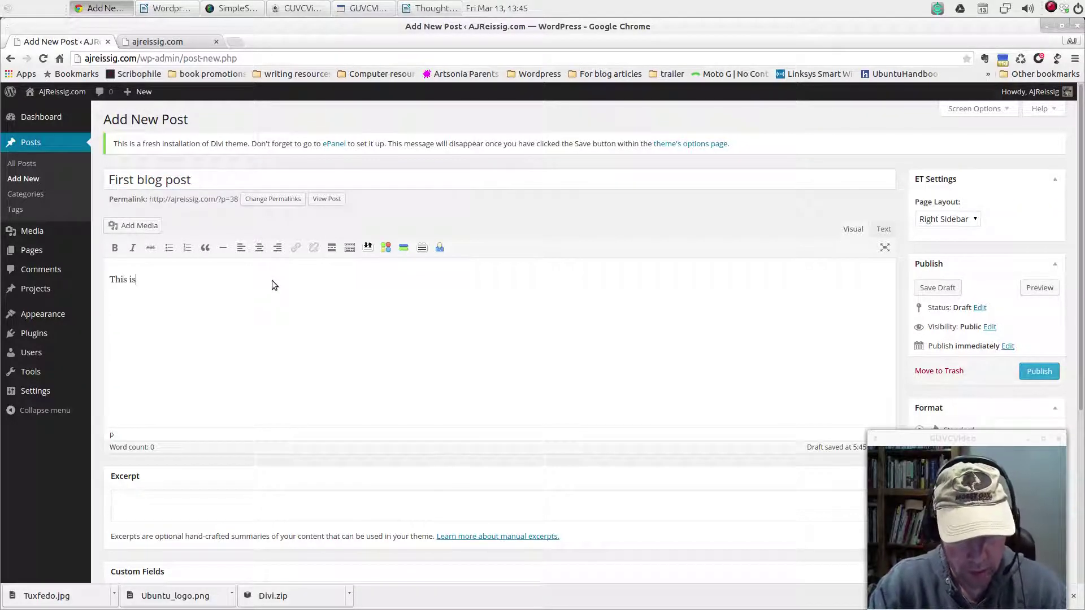
pyautogui.write(' our fir')
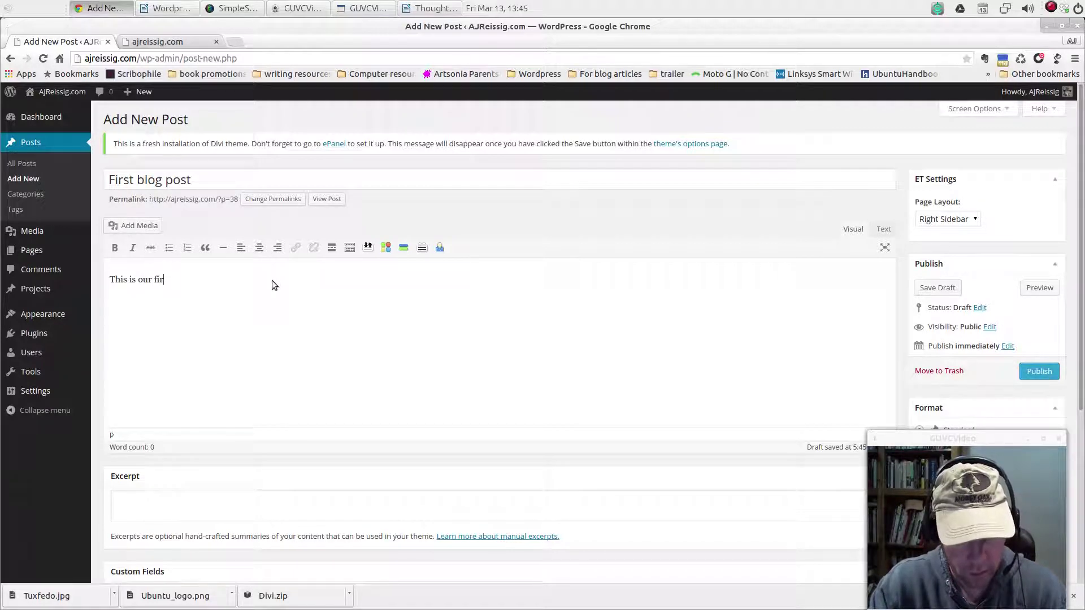
pyautogui.write('st blo')
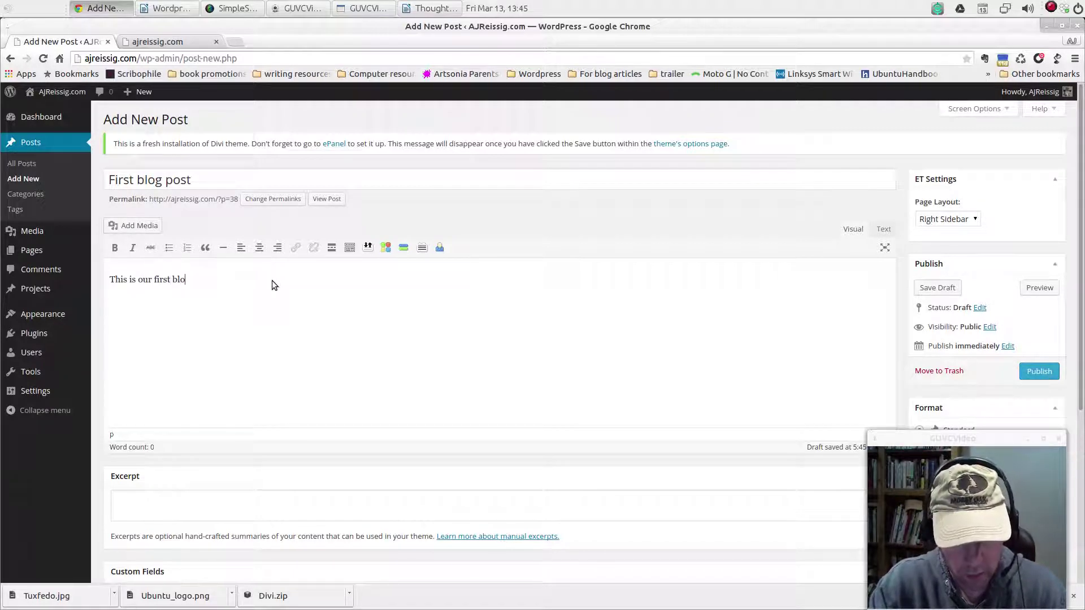
pyautogui.write('g post')
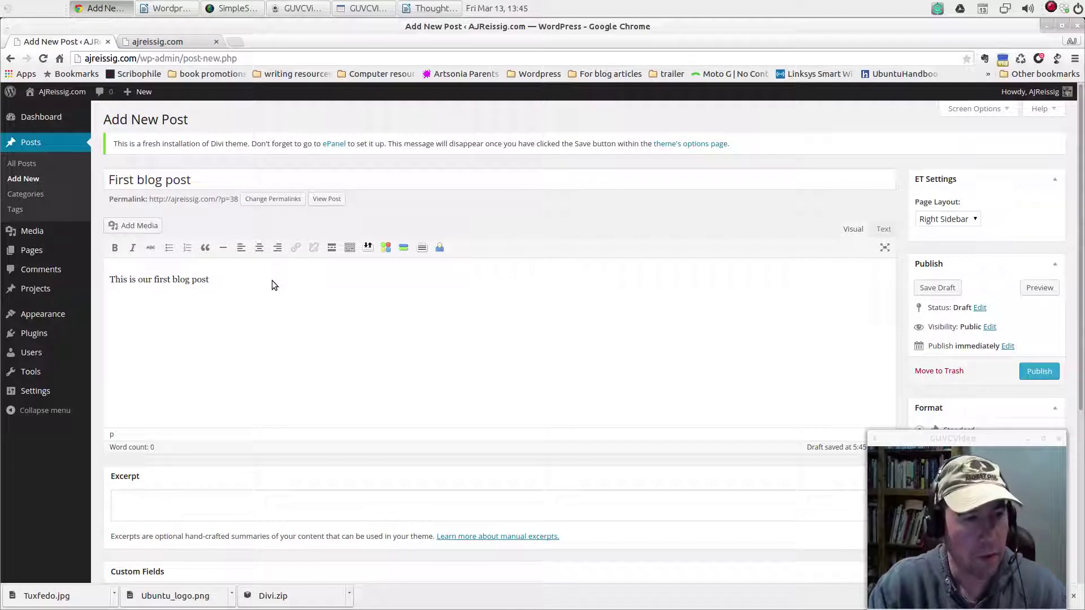
# Add a second paragraph reading "This is bold" in bold formatting.
pyautogui.press('Return')
pyautogui.click(117, 249)
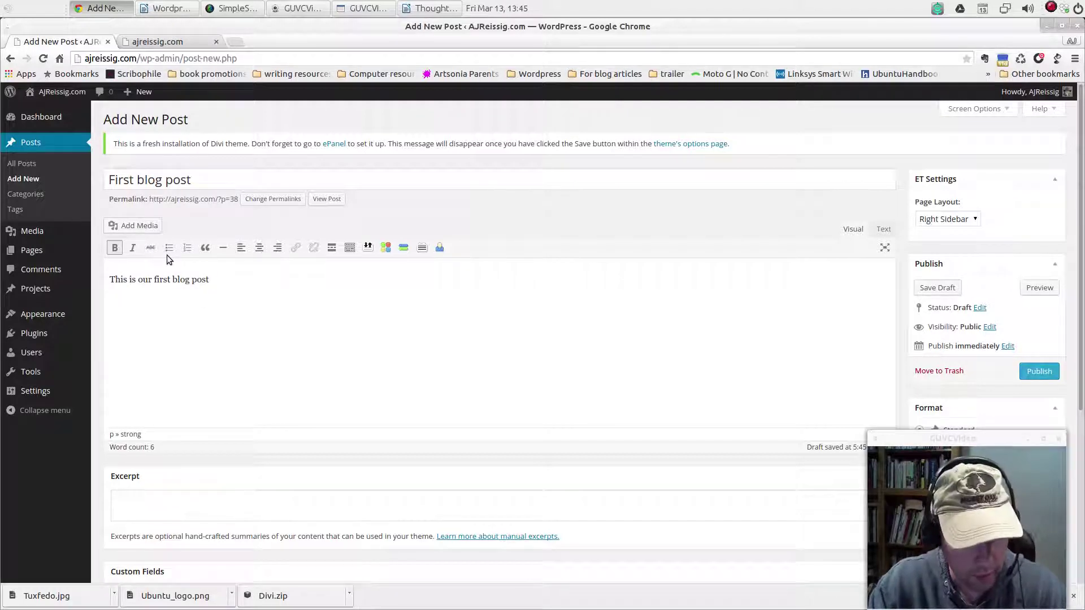
pyautogui.write('This is bold')
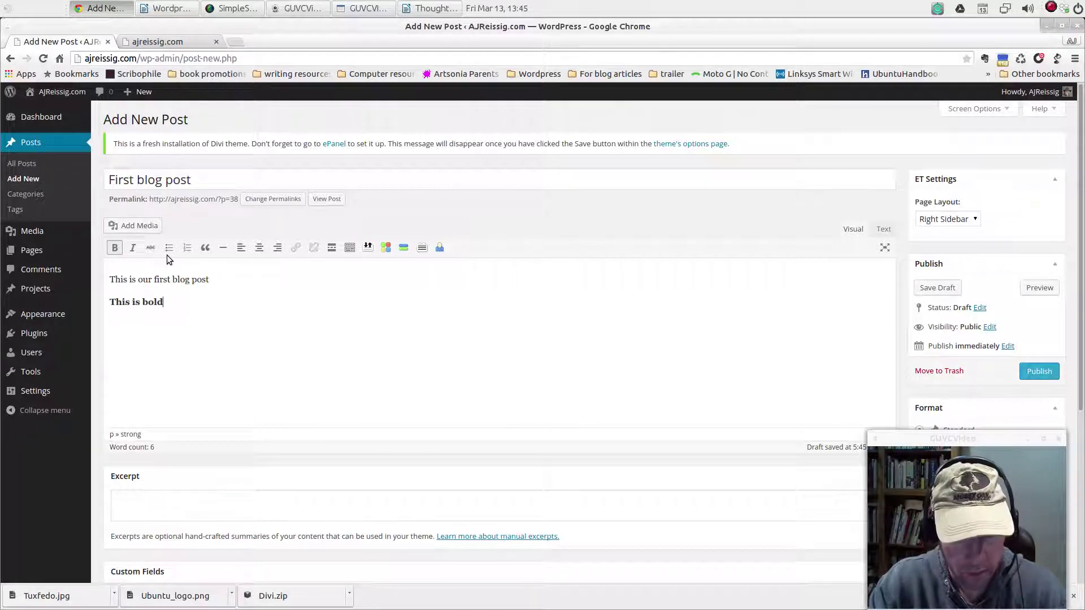
pyautogui.press('Return')
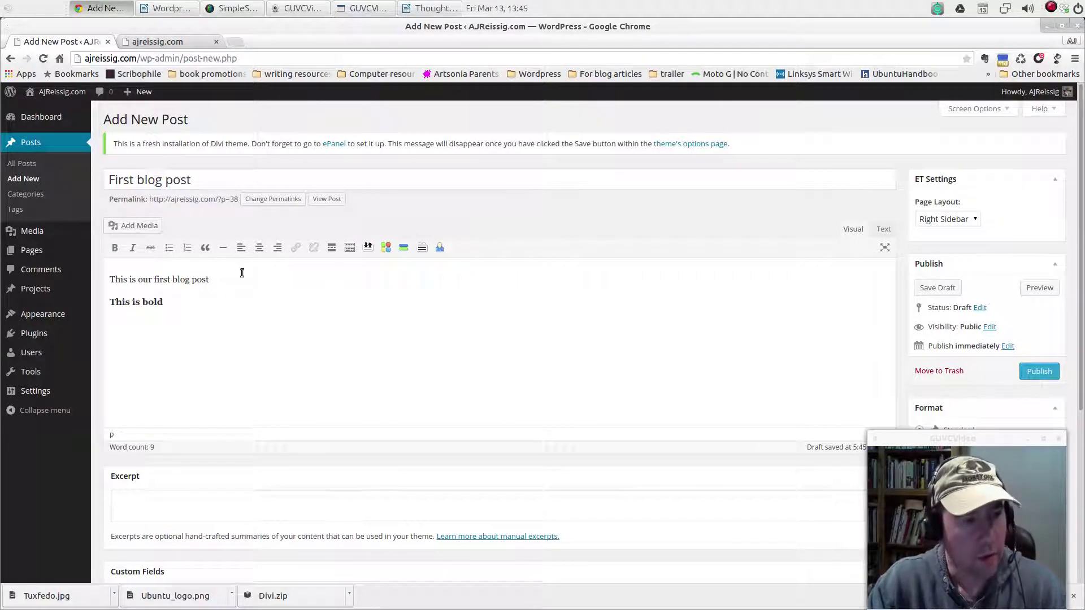
# Add a third paragraph reading "Italics" with bold and italic formatting.
pyautogui.click(114, 247)
pyautogui.click(133, 249)
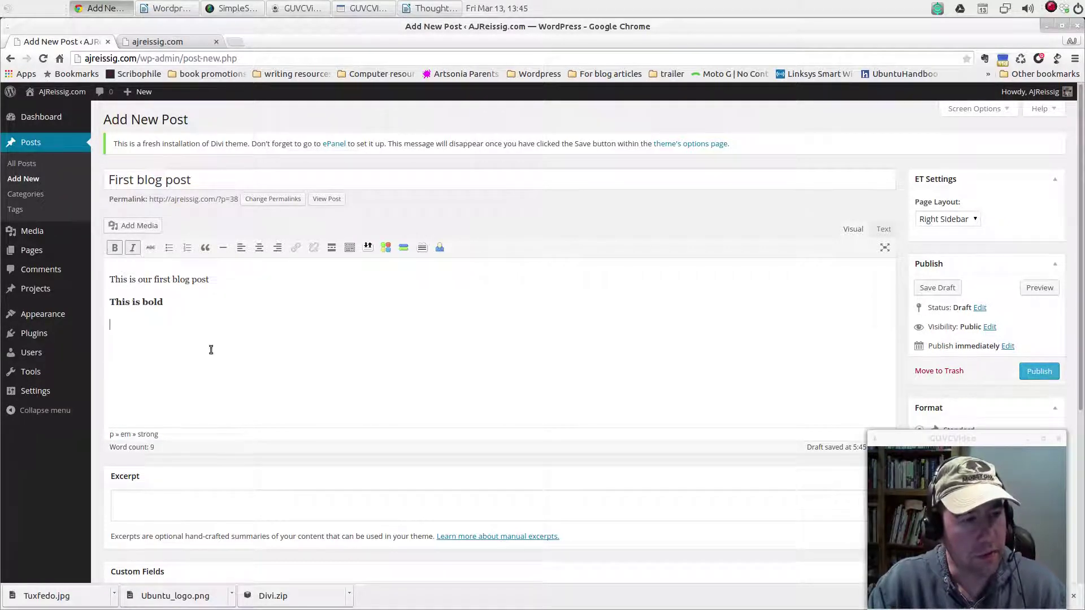
pyautogui.write('Itals')
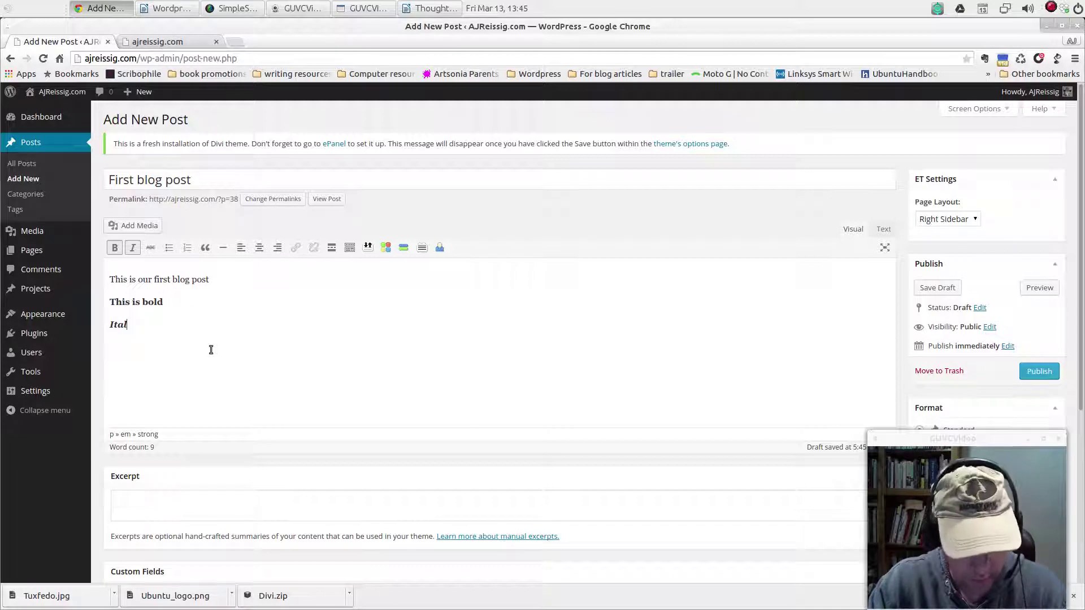
pyautogui.press('Return')
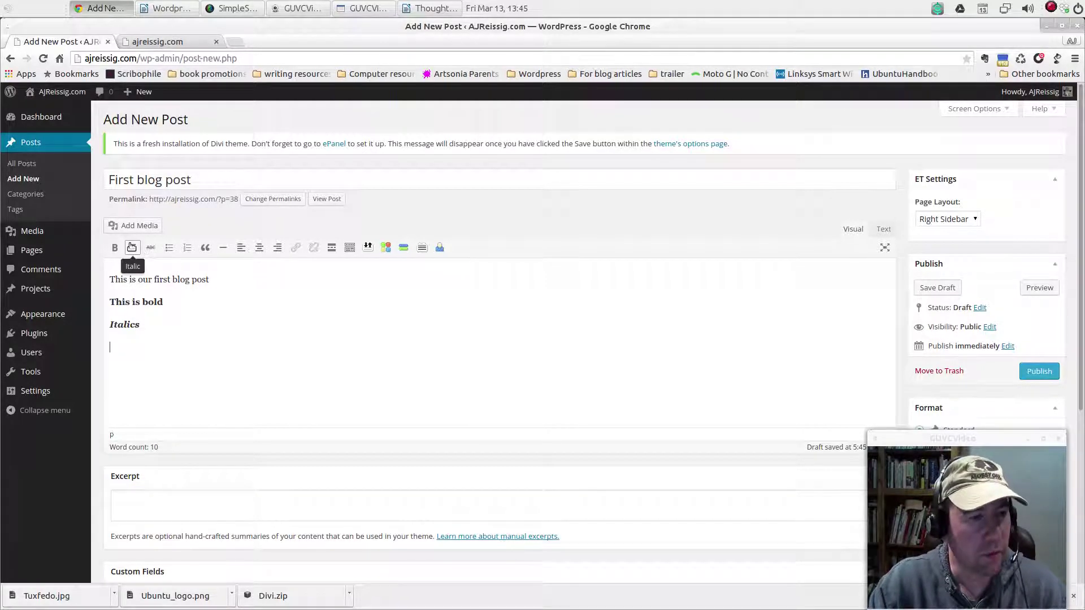
# Add a fourth paragraph reading "Strikethrough" with italic and strikethrough formatting.
pyautogui.click(133, 247)
pyautogui.click(151, 247)
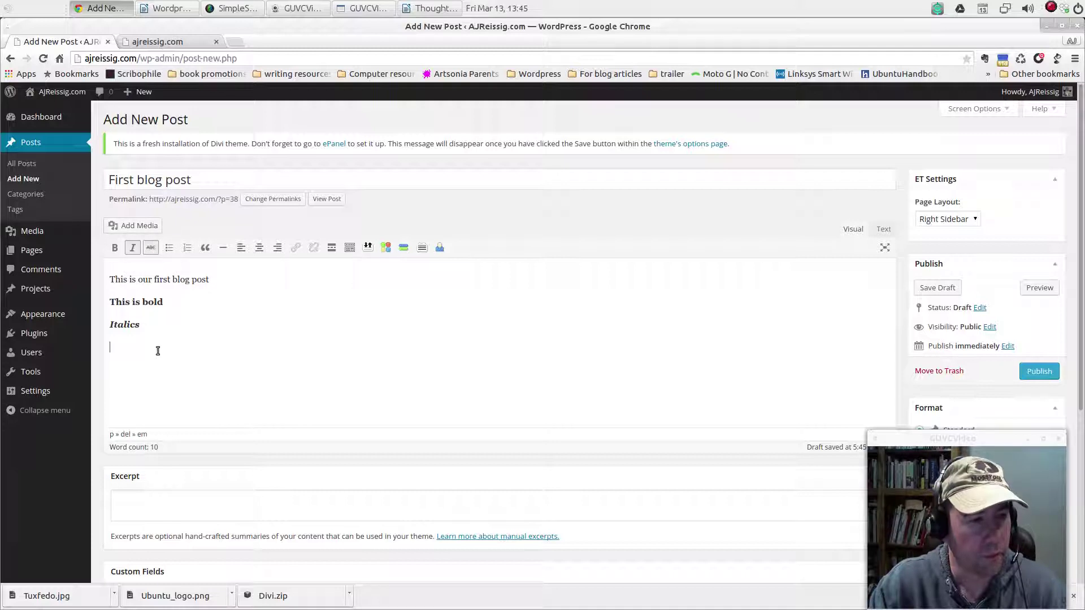
pyautogui.write('Stri')
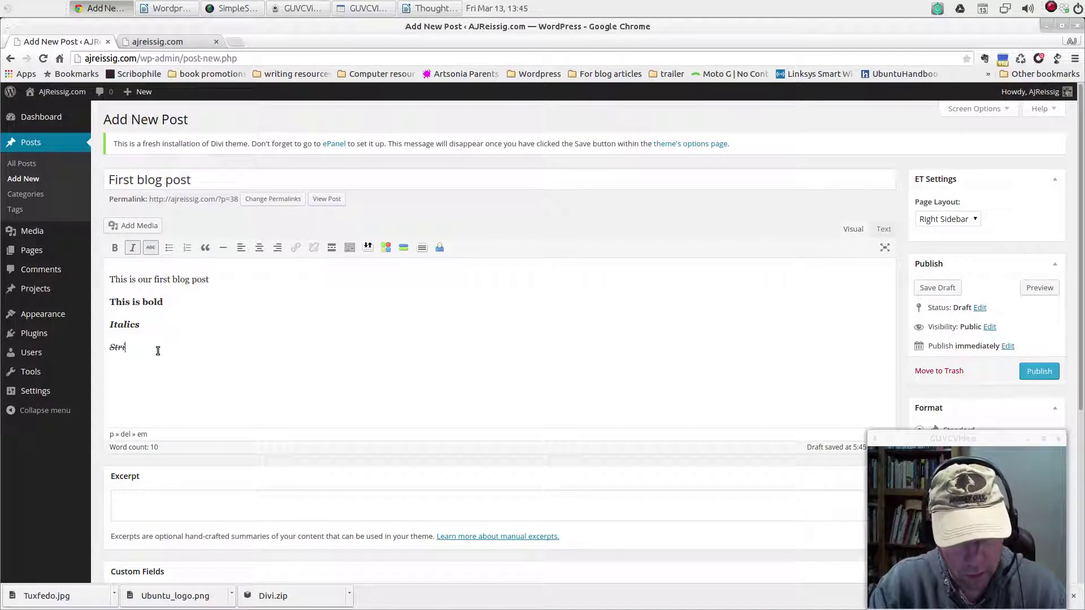
pyautogui.write('kethroug')
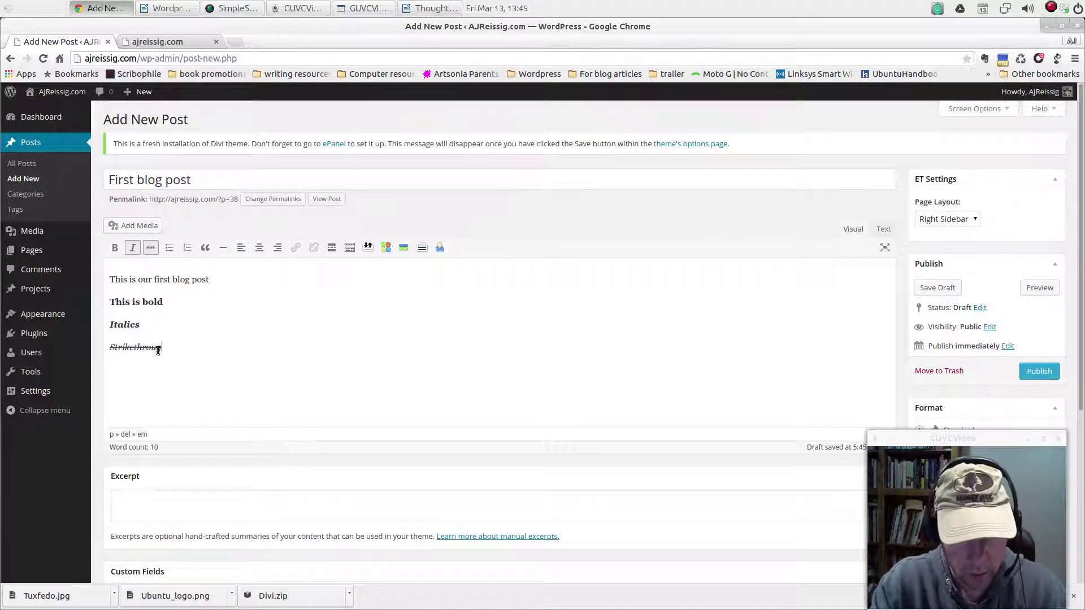
pyautogui.write('h')
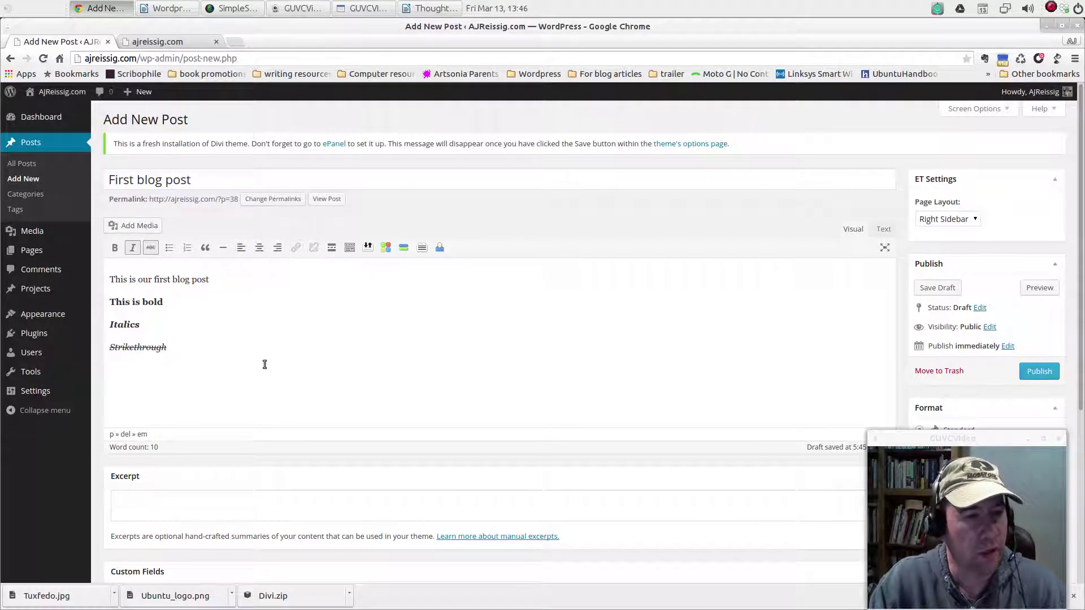
# Look at the link options for the sentence "This is our first blog post" without adding a link.
pyautogui.moveTo(219, 278); pyautogui.dragTo(109, 280)
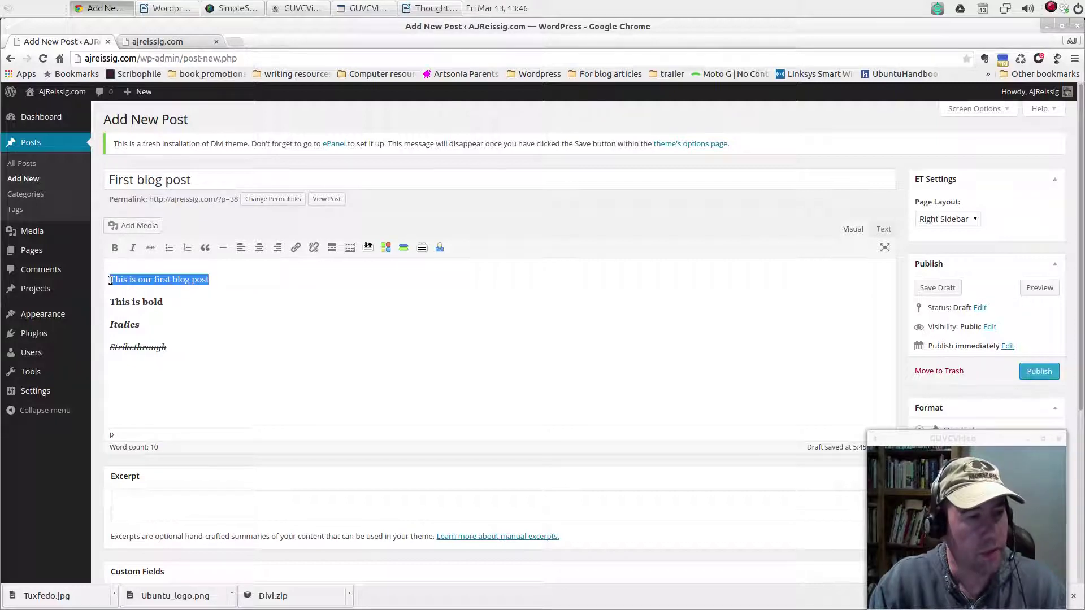
pyautogui.click(295, 249)
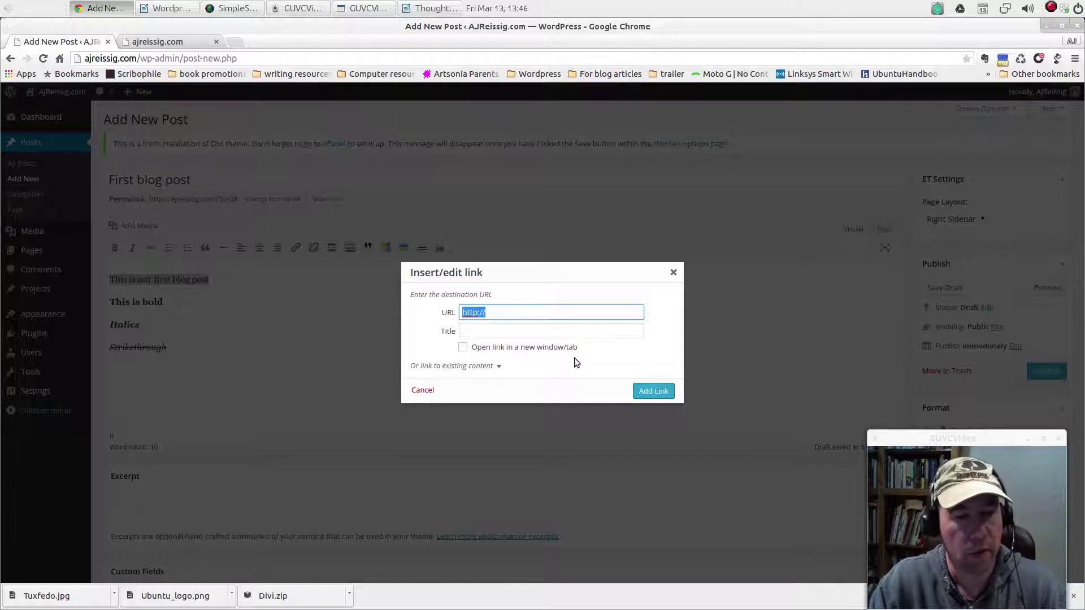
pyautogui.click(673, 273)
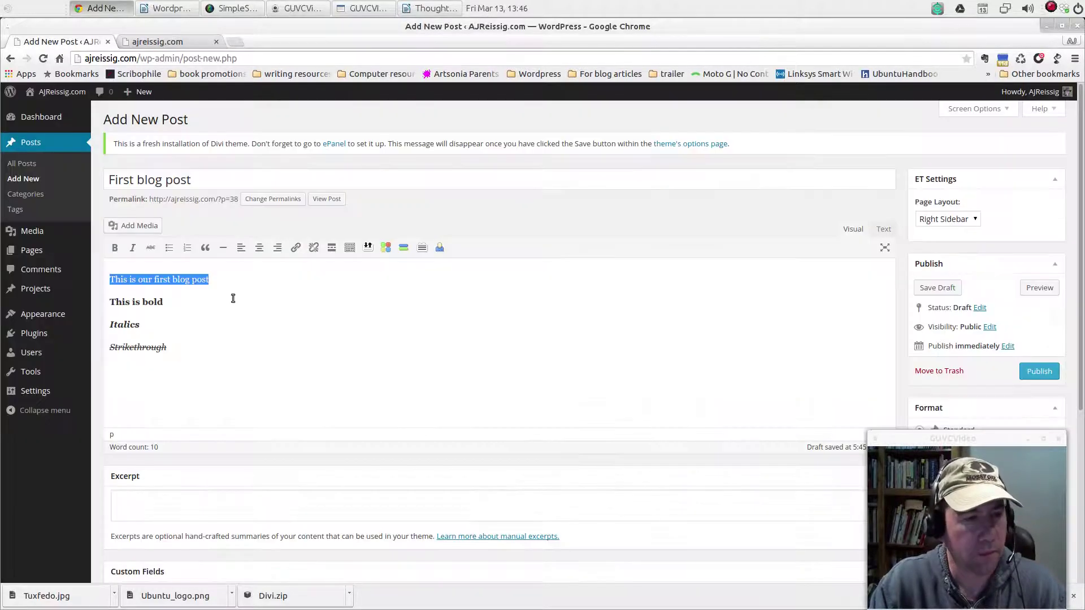
pyautogui.click(232, 298)
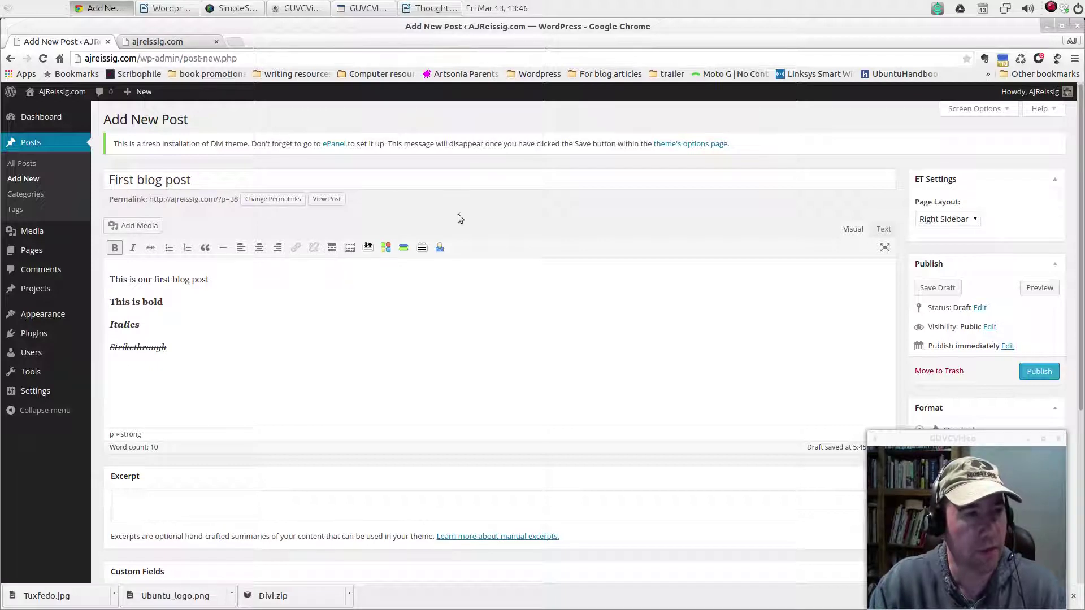
# Open ariaprime.com in another browser tab and go to its Reader's Blog page.
pyautogui.click(234, 42)
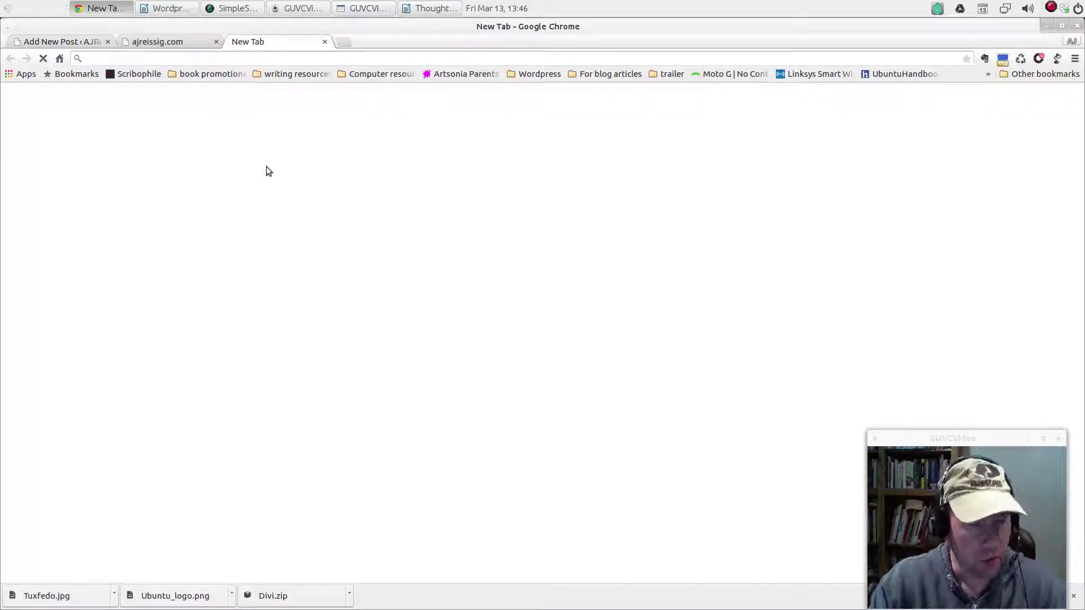
pyautogui.write('ariaprime.com')
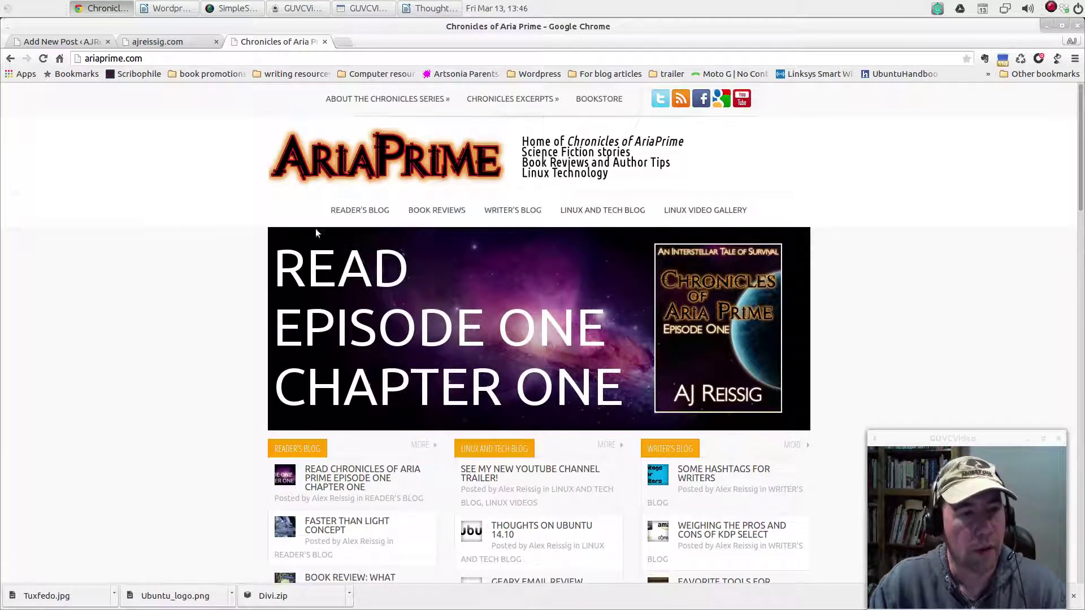
pyautogui.click(351, 212)
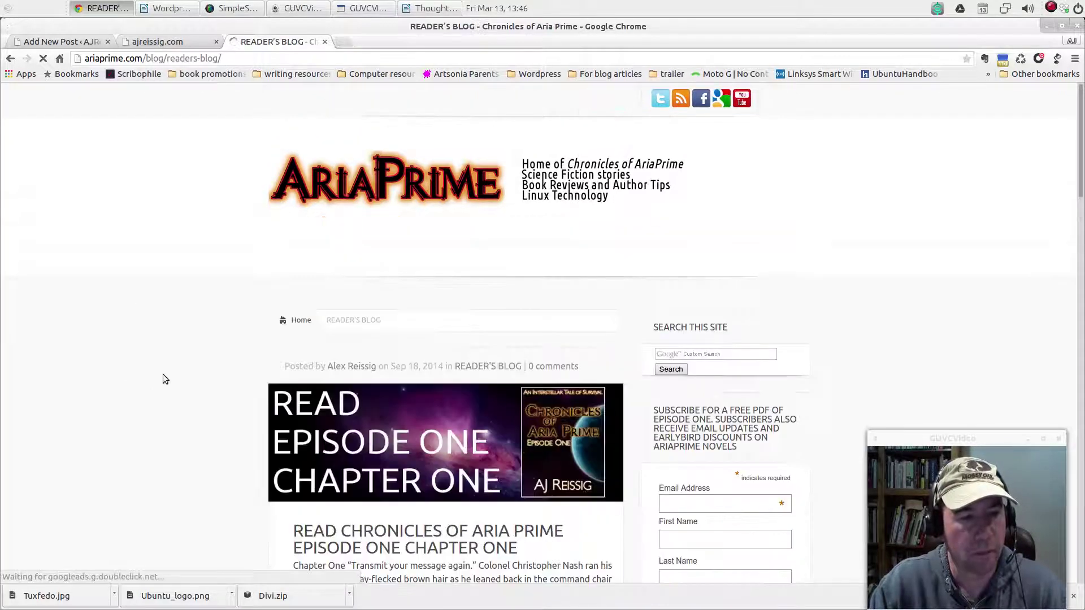
# Examine the article excerpts on the Reader's Blog page and return to the post being written.
pyautogui.scroll(-5, 187, 366)
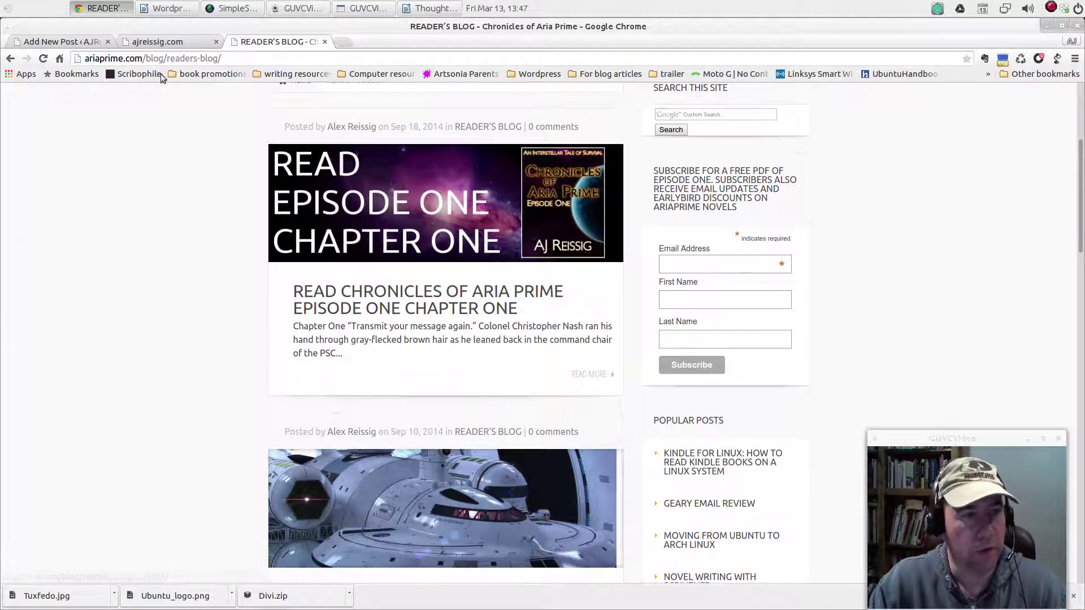
pyautogui.click(76, 44)
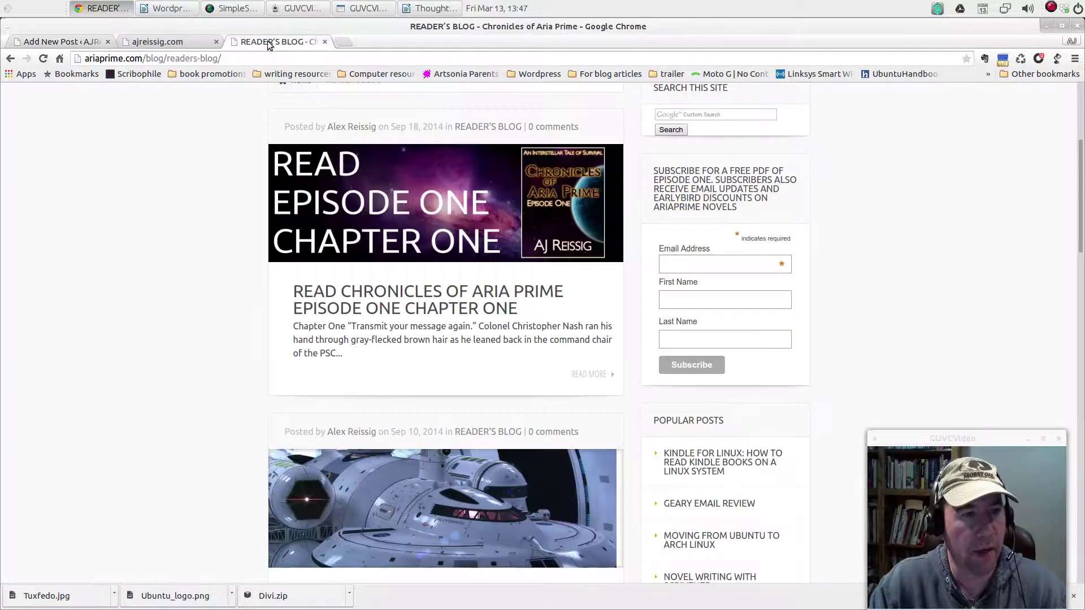
pyautogui.click(267, 42)
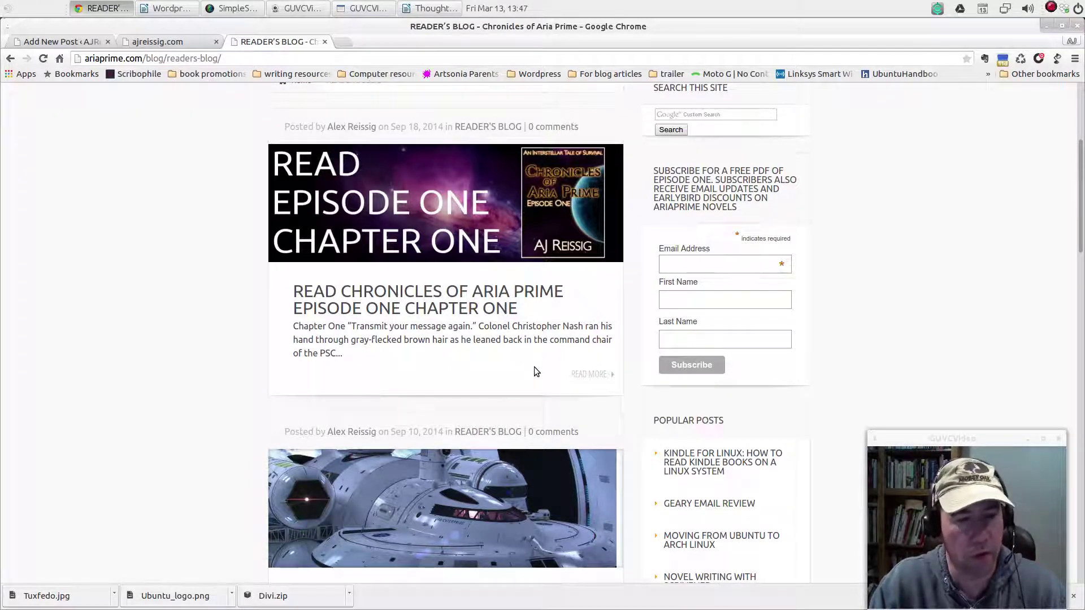
pyautogui.click(81, 44)
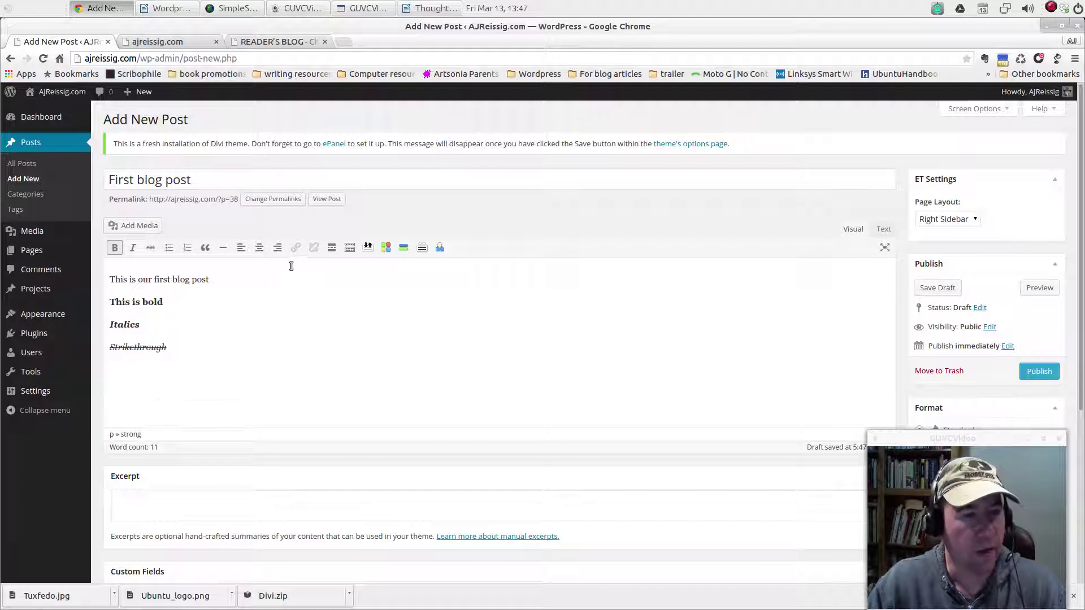
# Show the editor's second row of formatting tools, preview the draft "First blog post" and close the preview.
pyautogui.click(350, 248)
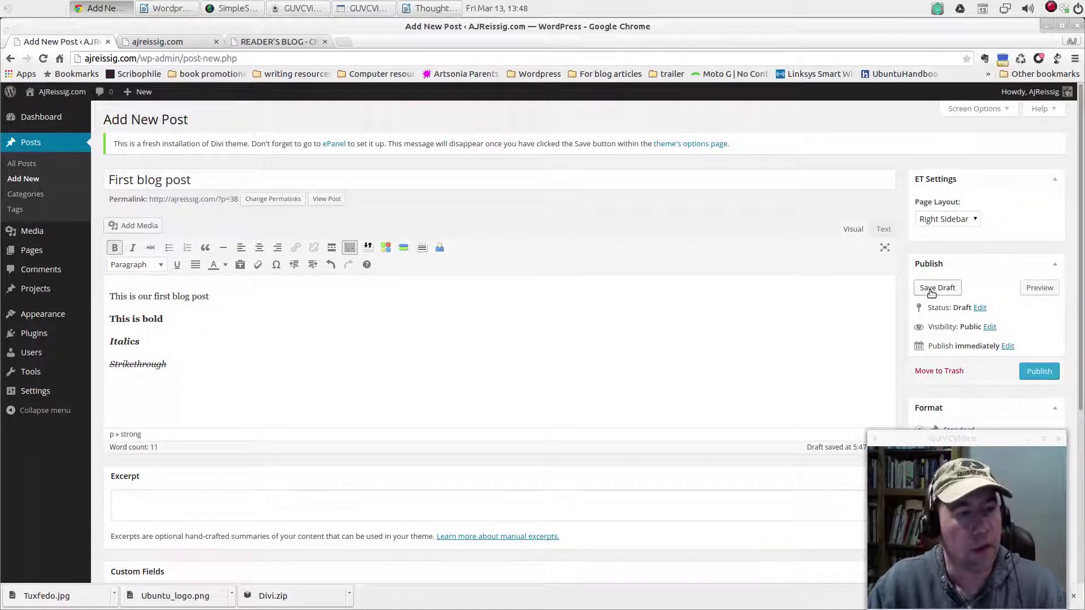
pyautogui.click(1038, 288)
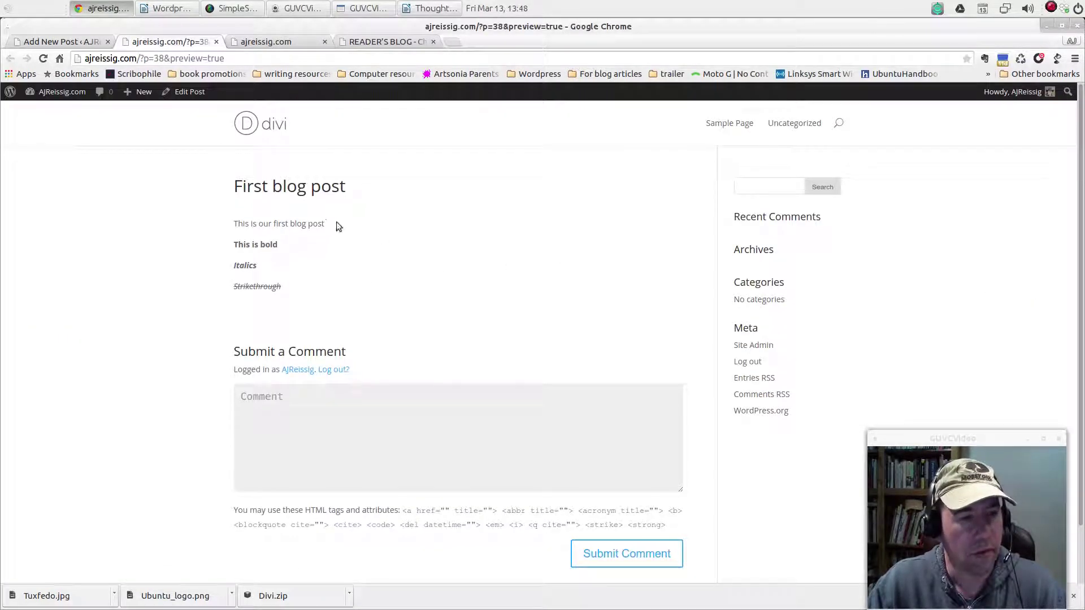
pyautogui.click(217, 42)
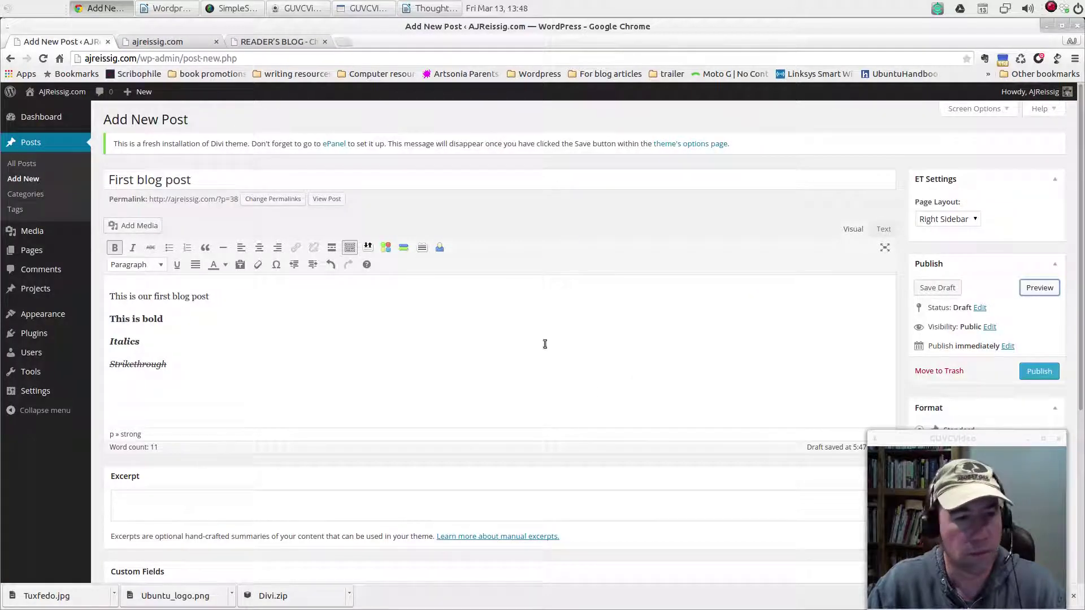
pyautogui.scroll(-2, 394, 336)
pyautogui.scroll(2, 394, 335)
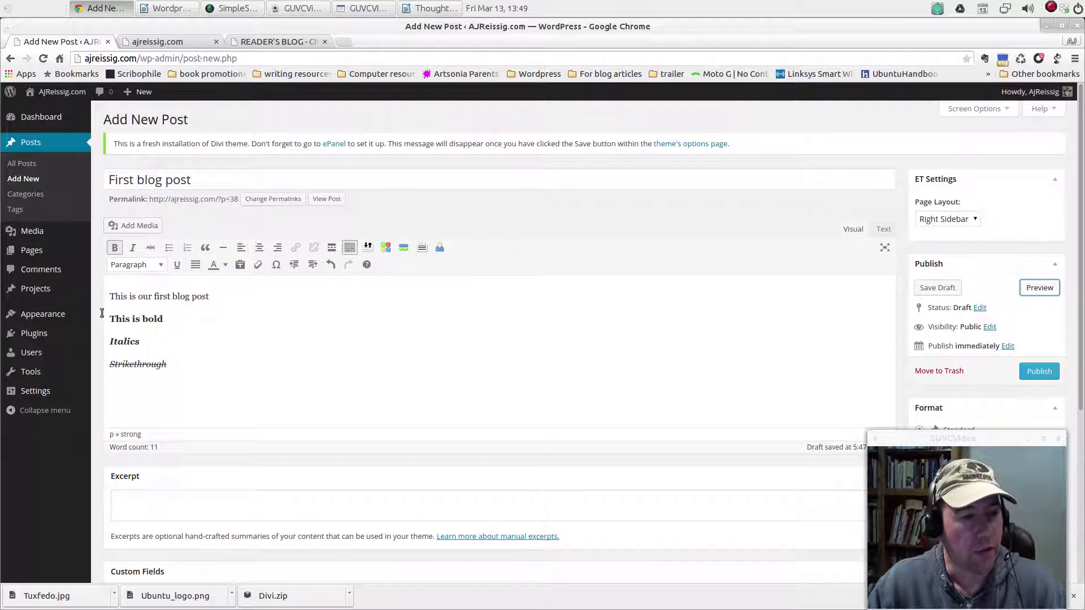
# Look at the paragraph and heading styles available for the sentence "This is our first blog post" without applying one.
pyautogui.click(197, 296)
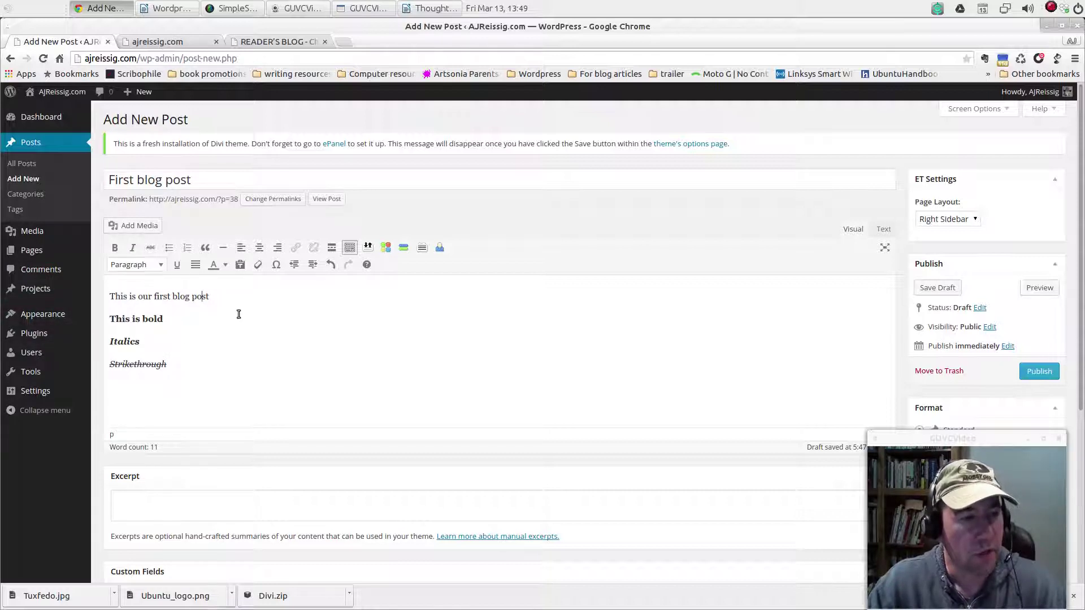
pyautogui.moveTo(215, 296); pyautogui.dragTo(109, 296)
pyautogui.click(161, 267)
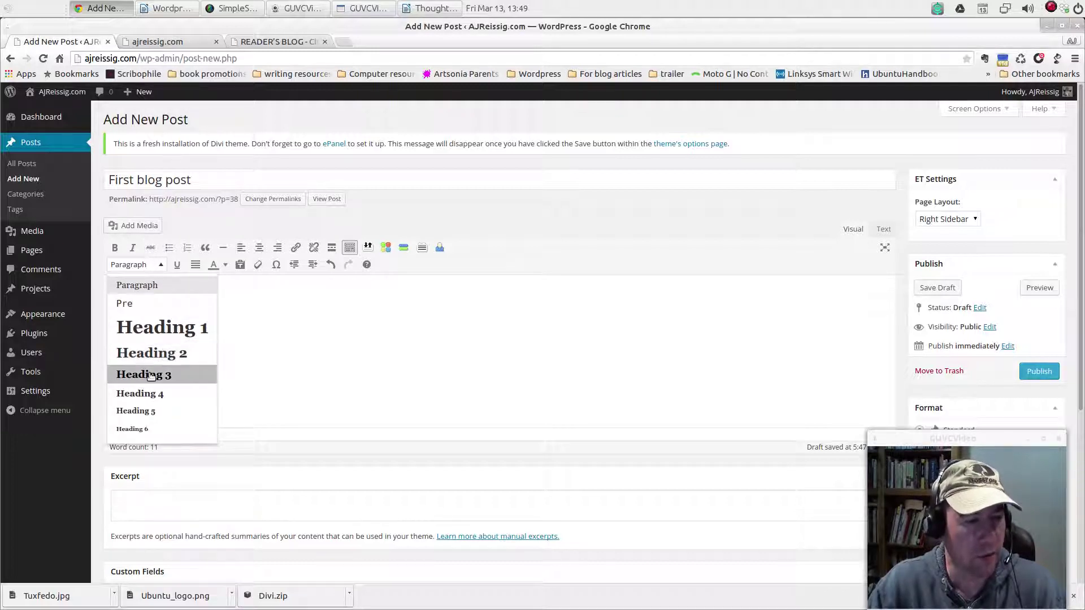
pyautogui.click(300, 314)
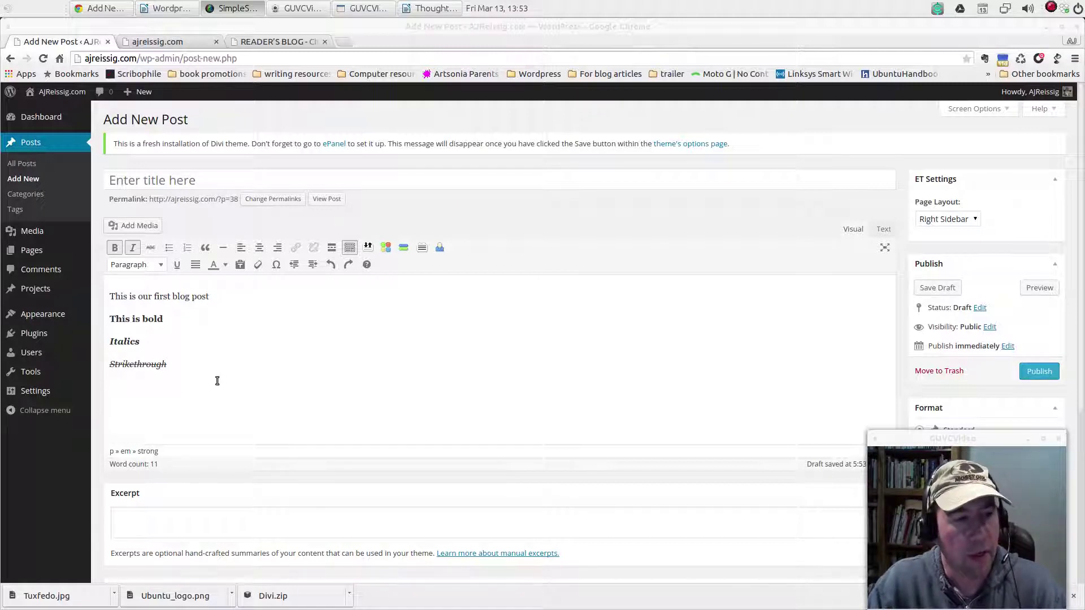
# Delete all four sample paragraphs from the post body.
pyautogui.moveTo(205, 368); pyautogui.dragTo(118, 288)
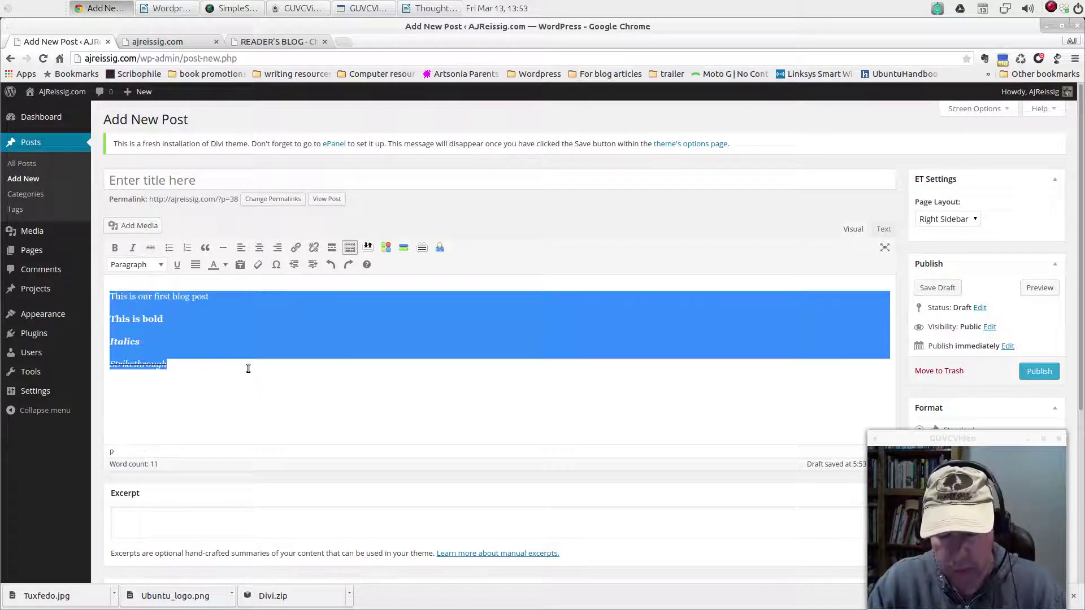
pyautogui.press('Delete')
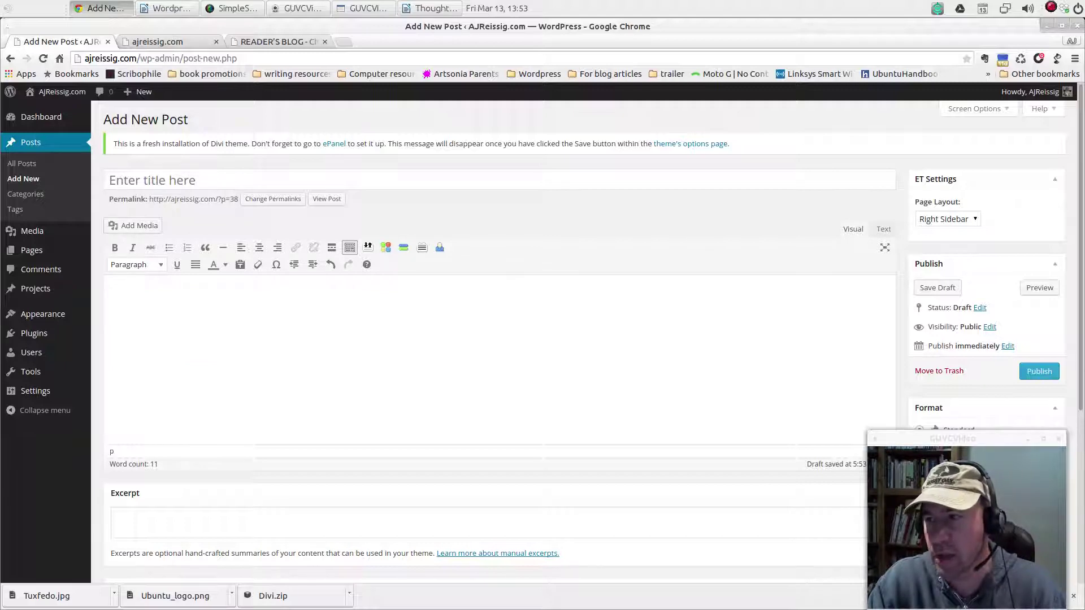
# Paste the title "THOUGHTS ON UBUNTU 14.10" from the separate Thoughts document as the post's title.
pyautogui.moveTo(1084, 217)
pyautogui.mouseDown()
pyautogui.moveTo(1084, 204)
pyautogui.moveTo(590, 101)
pyautogui.moveTo(559, 42)
pyautogui.moveTo(1084, 110)
pyautogui.mouseUp()
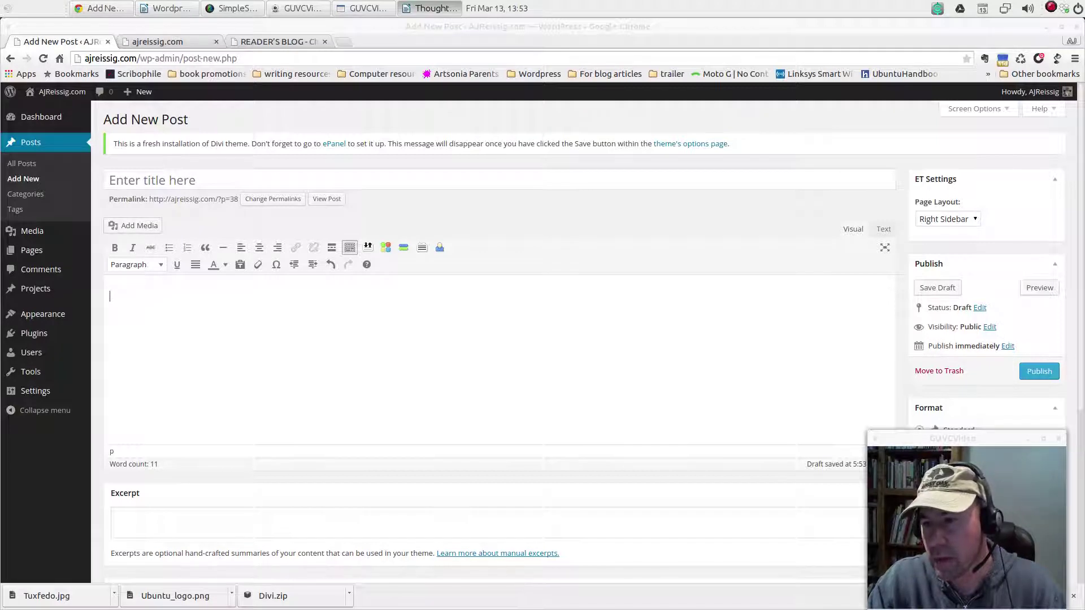
pyautogui.click(210, 180)
pyautogui.rightClick(209, 178)
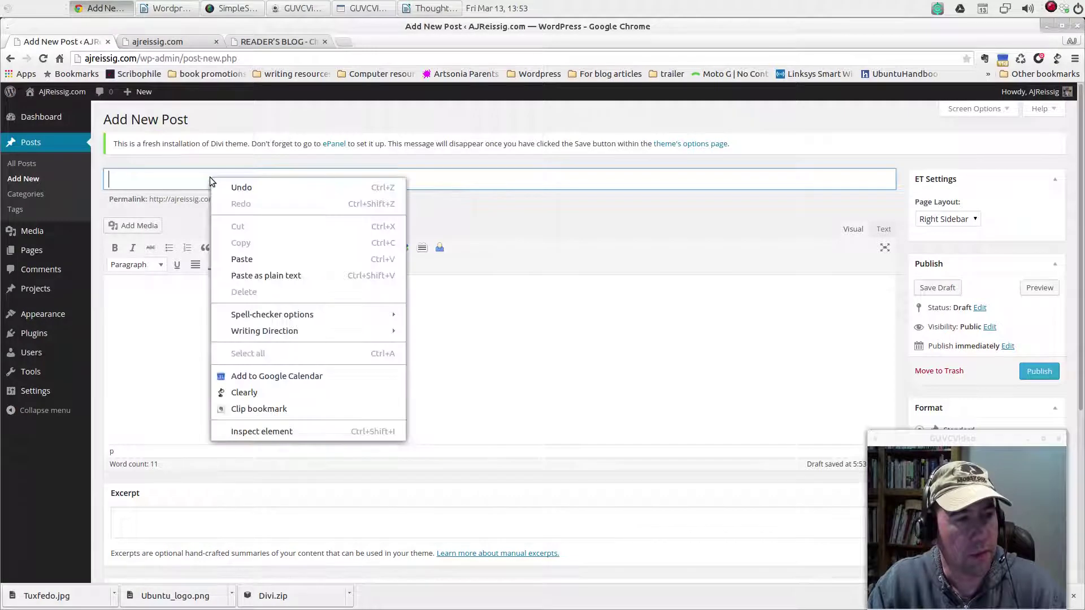
pyautogui.click(231, 252)
# Paste the full Ubuntu 14.10 article text from the Thoughts document into the empty post body.
pyautogui.click(243, 310)
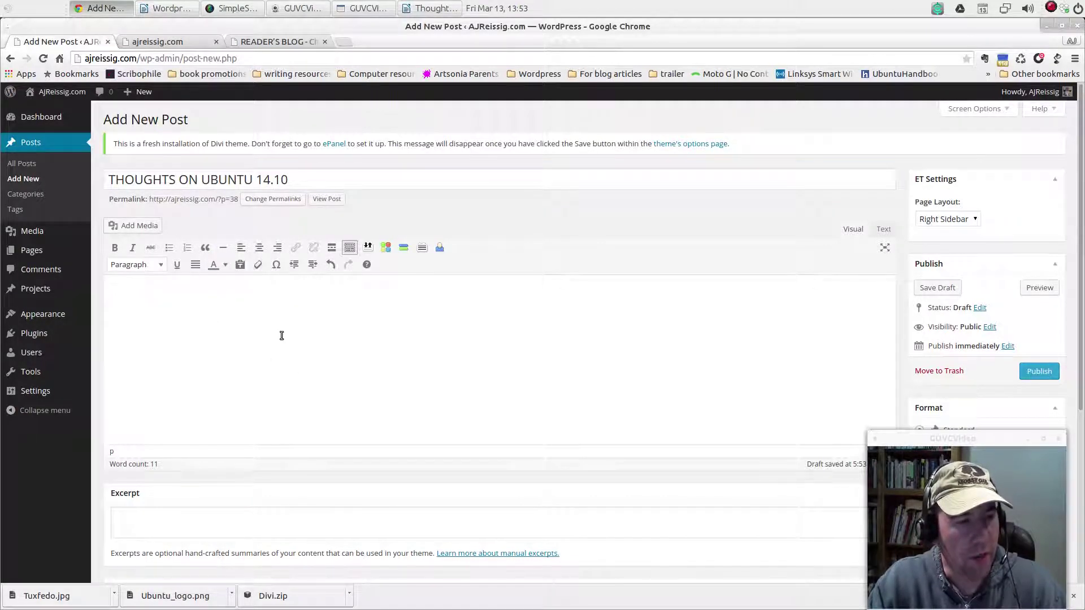
pyautogui.click(239, 267)
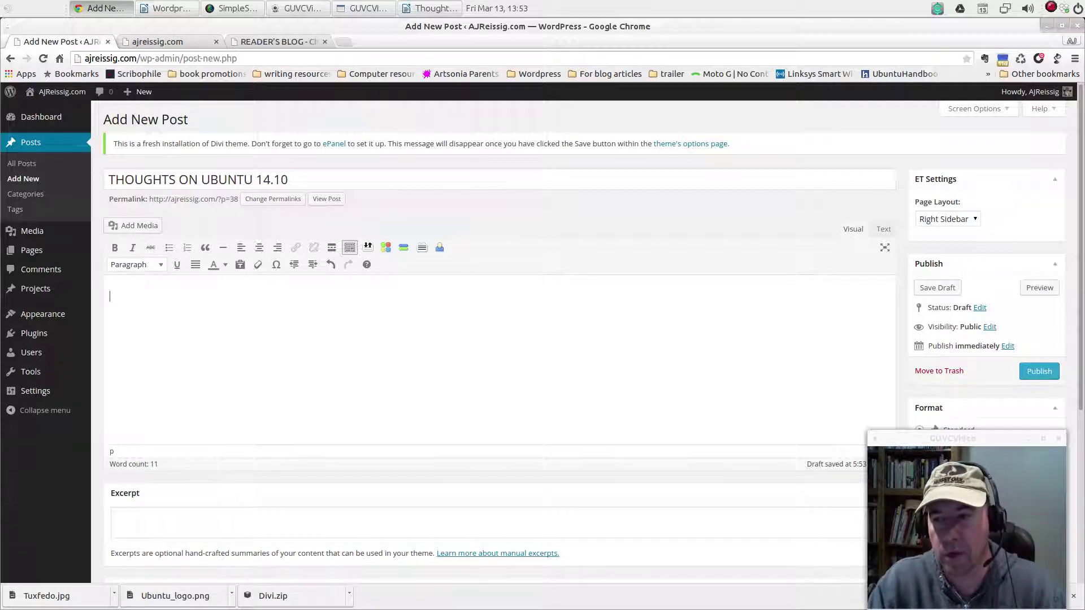
pyautogui.hotkey('alt', 'Tab')
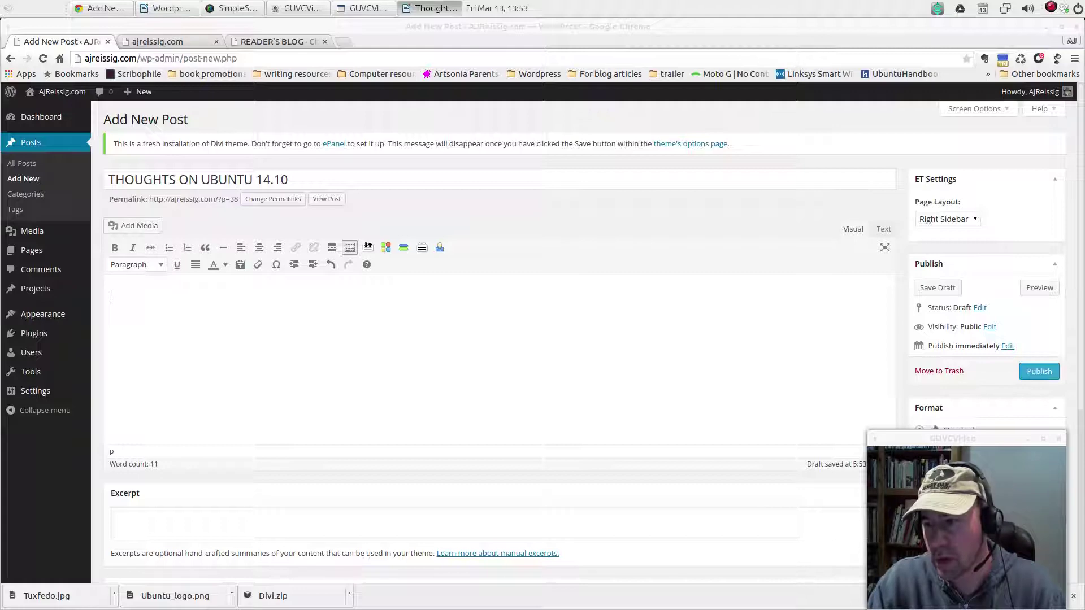
pyautogui.rightClick(298, 302)
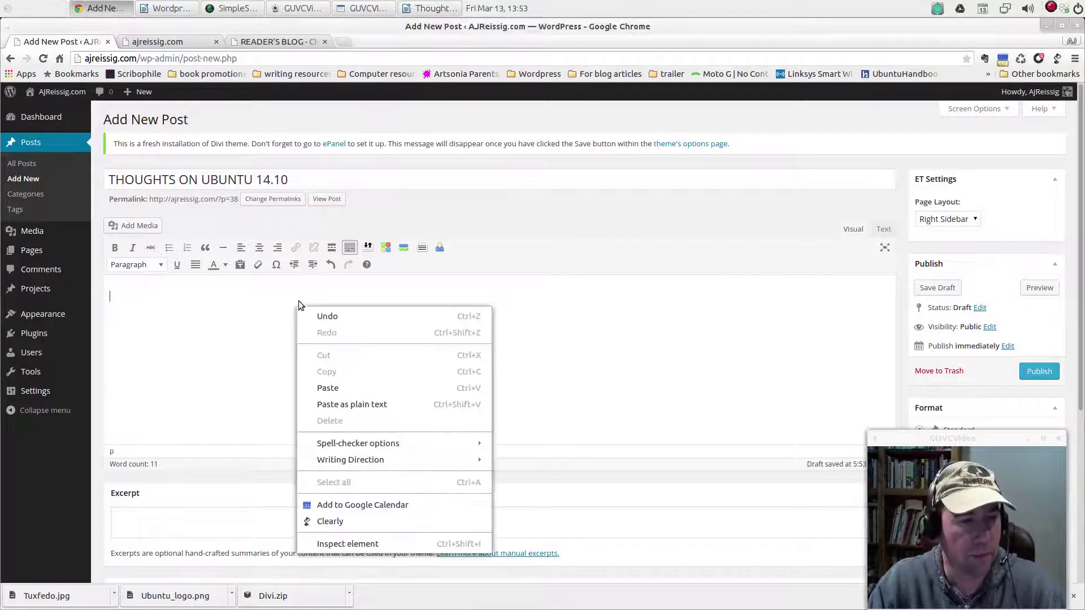
pyautogui.click(328, 388)
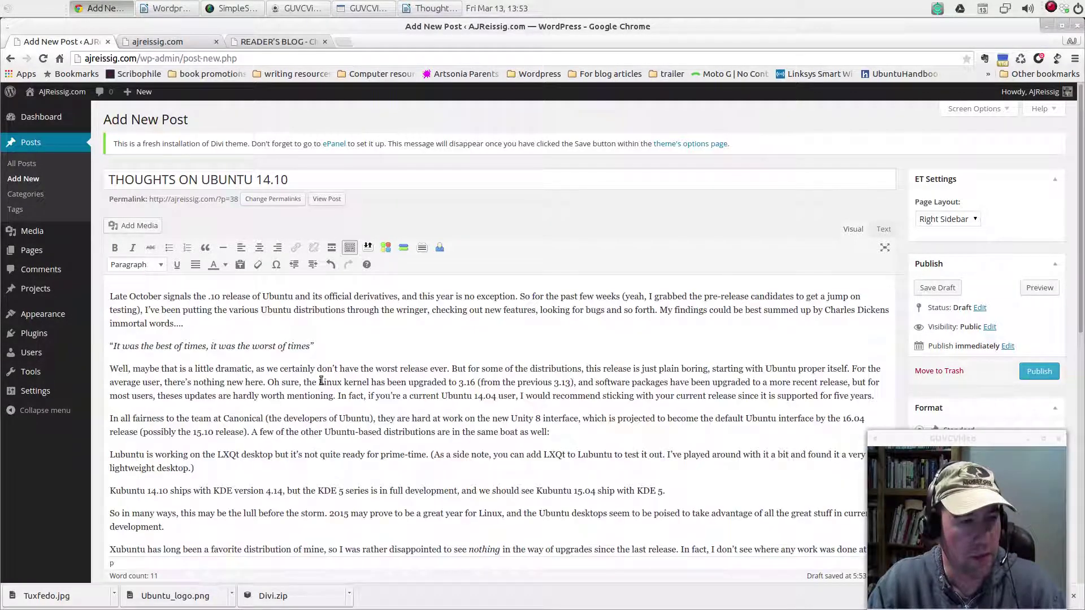
# Review the pasted article from its opening paragraph to its last and check its text formatting.
pyautogui.scroll(-1, 394, 362)
pyautogui.scroll(-15, 394, 361)
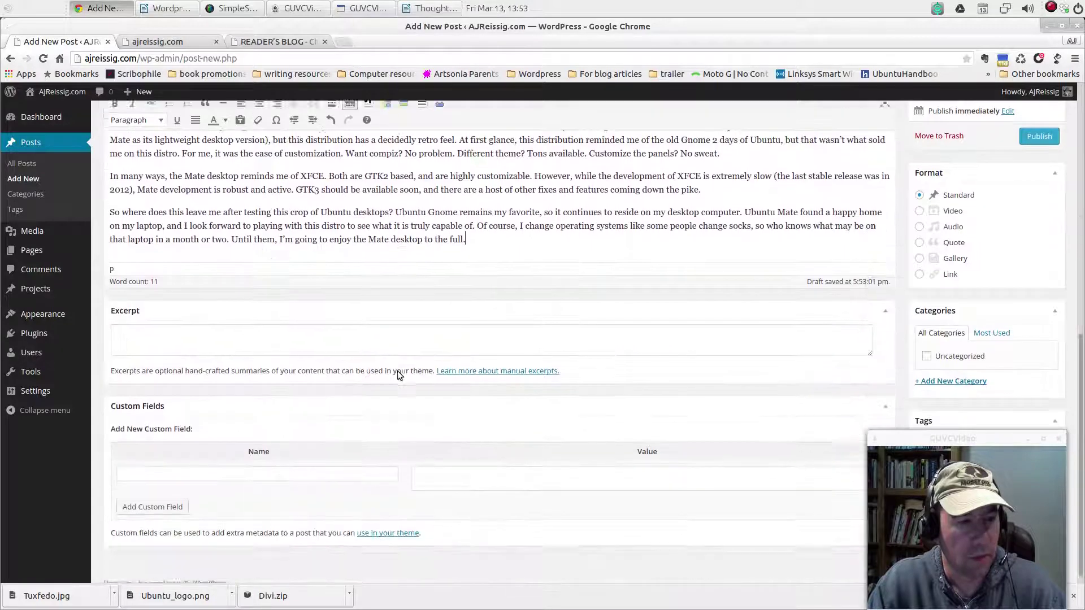
pyautogui.scroll(5, 399, 373)
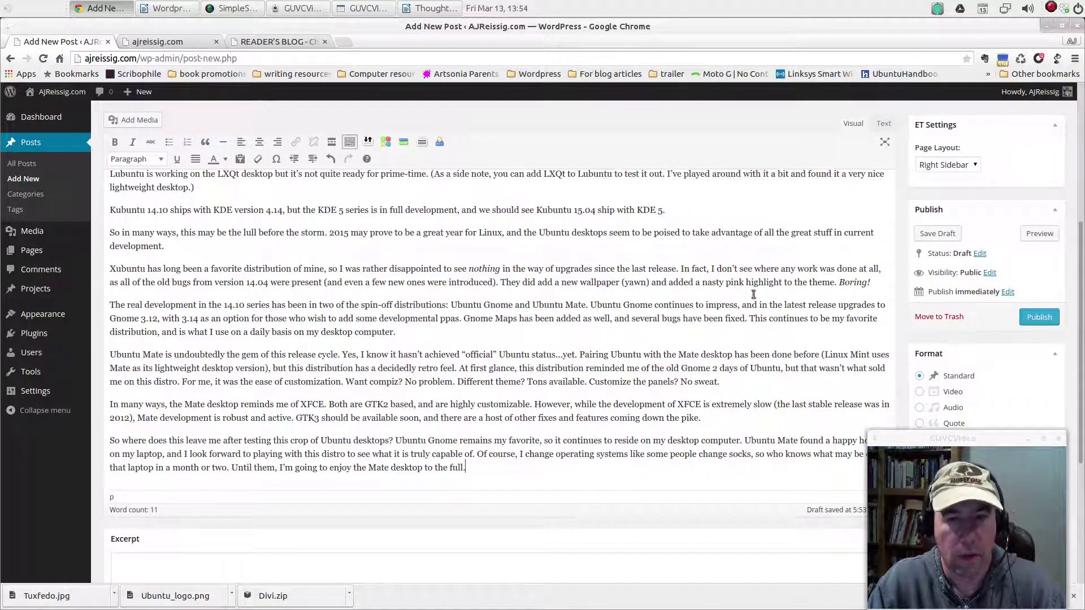
pyautogui.scroll(-1, 791, 289)
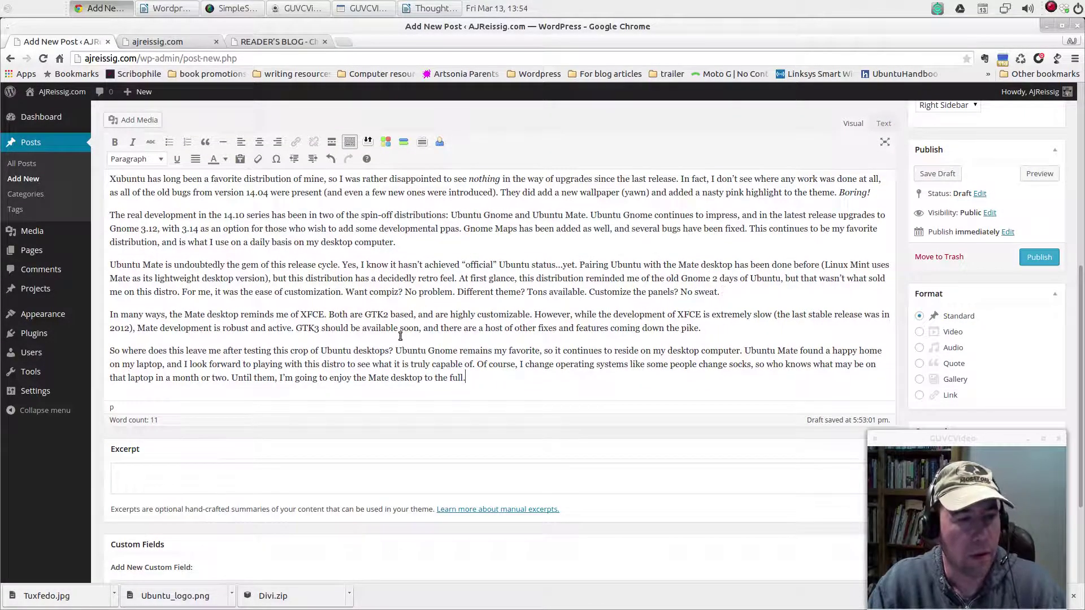
pyautogui.scroll(12, 400, 337)
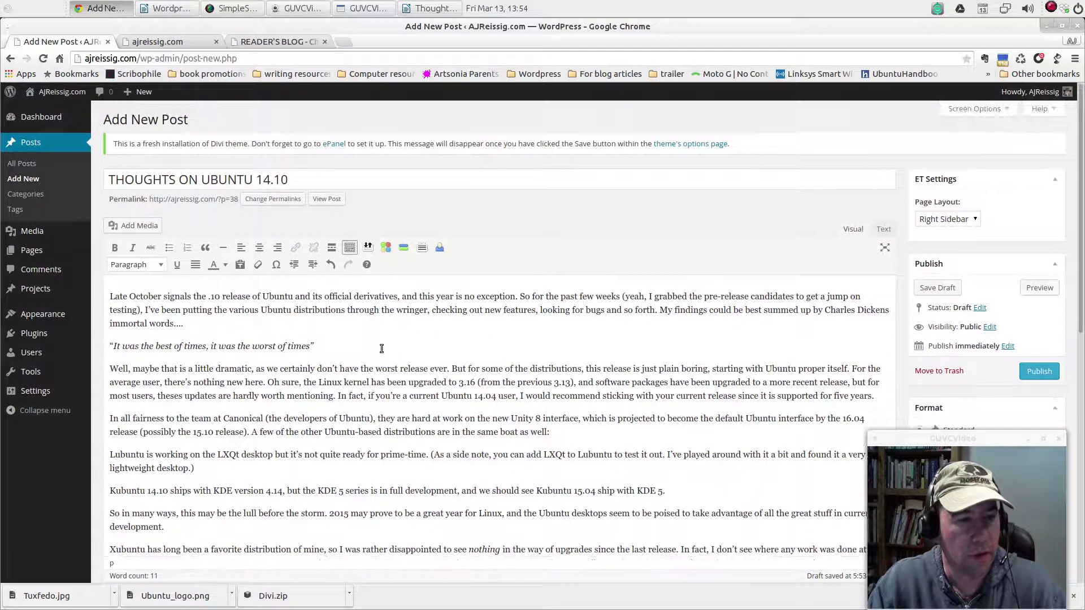
pyautogui.scroll(-6, 468, 407)
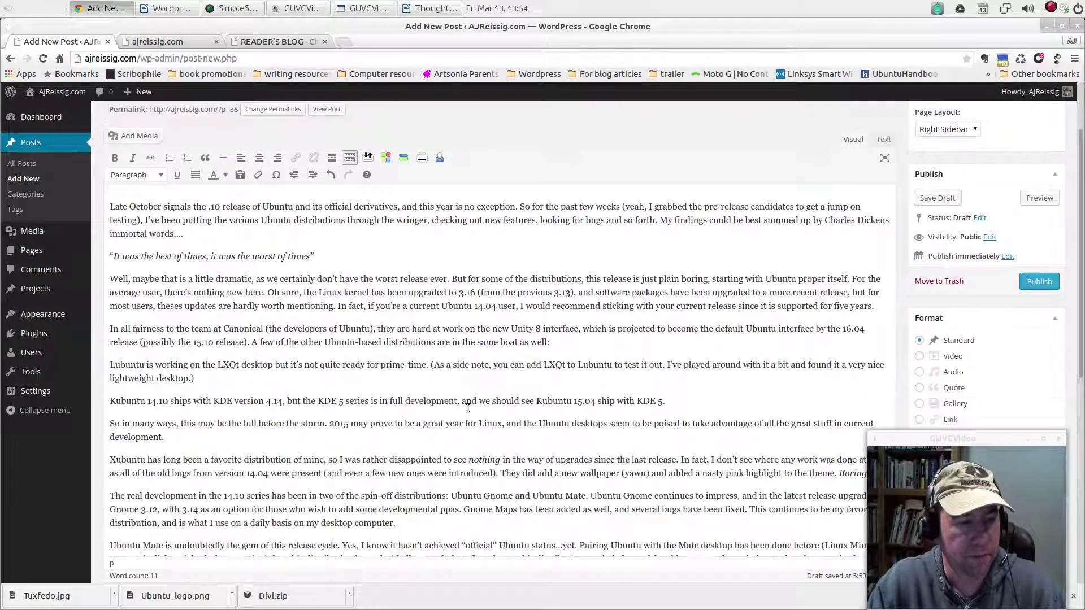
pyautogui.scroll(6, 468, 407)
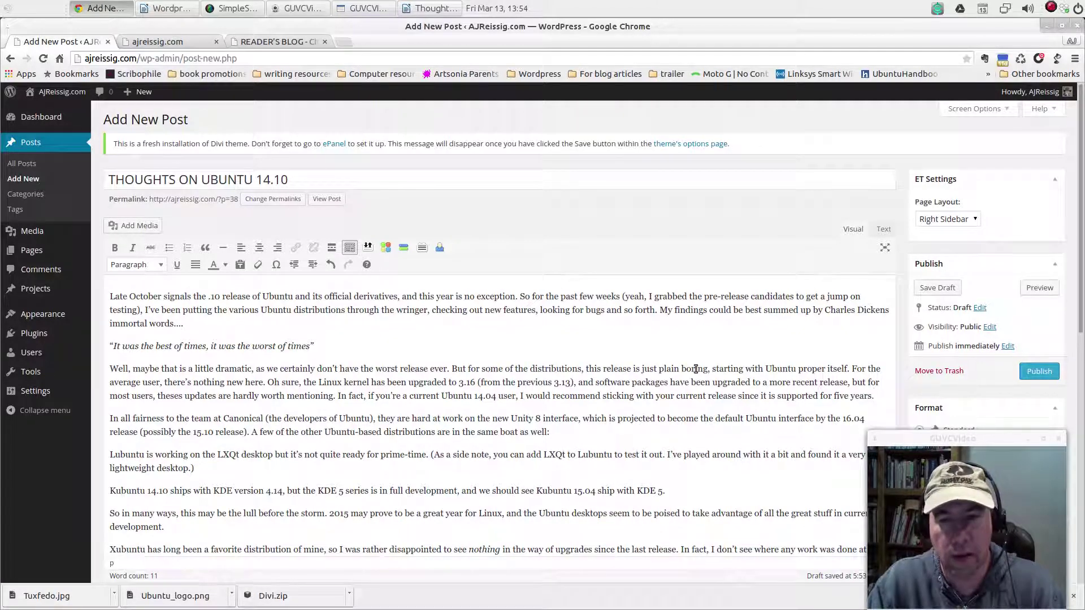
pyautogui.scroll(-1, 696, 370)
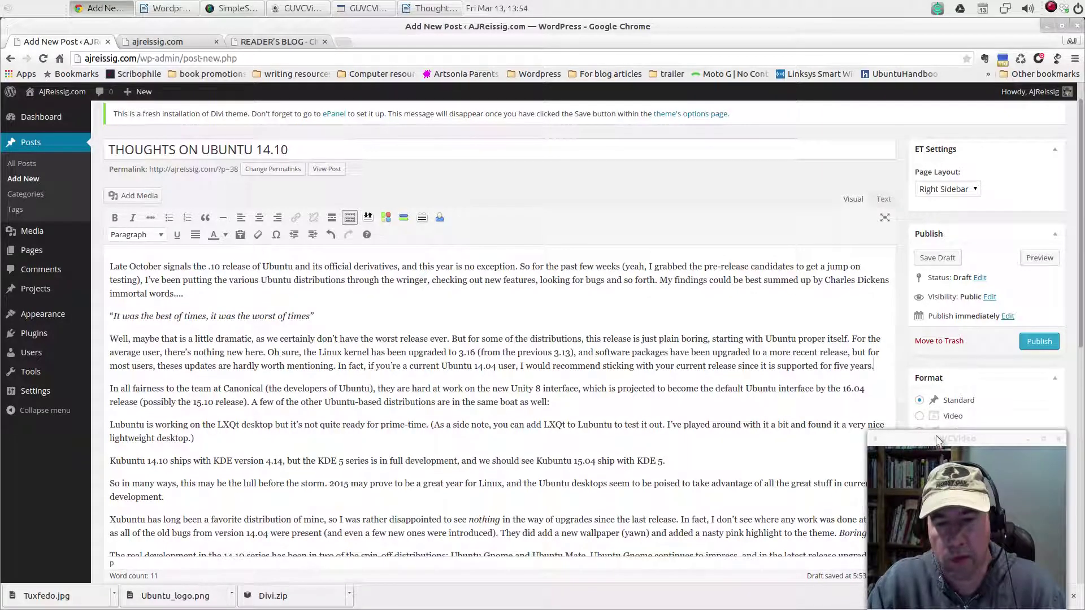
# Move the webcam window off the screen to uncover the post's Format and Categories settings.
pyautogui.moveTo(923, 444); pyautogui.dragTo(1084, 392)
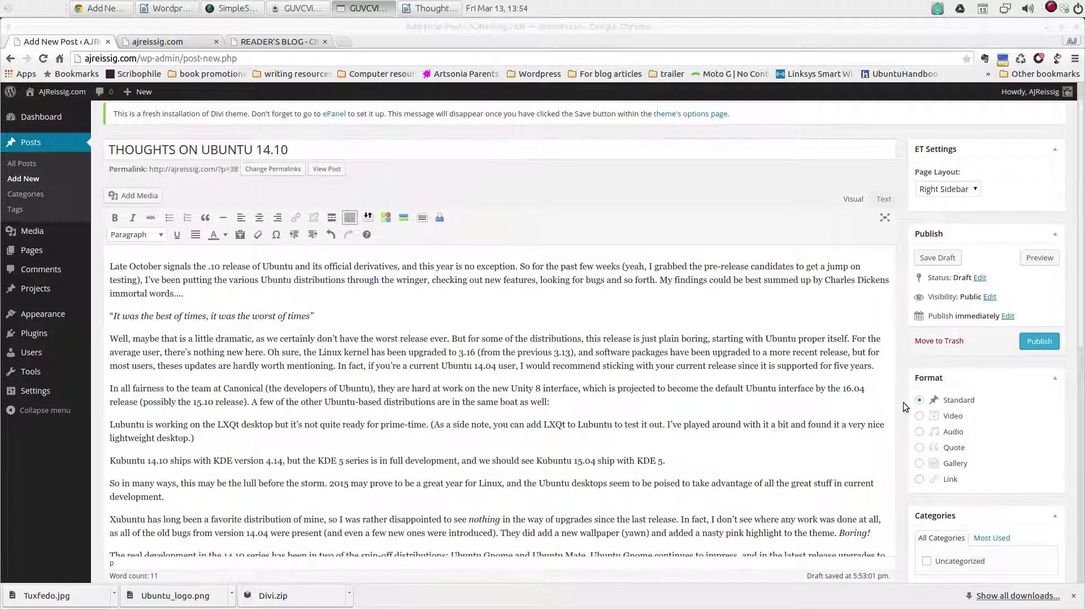
pyautogui.scroll(-1, 903, 402)
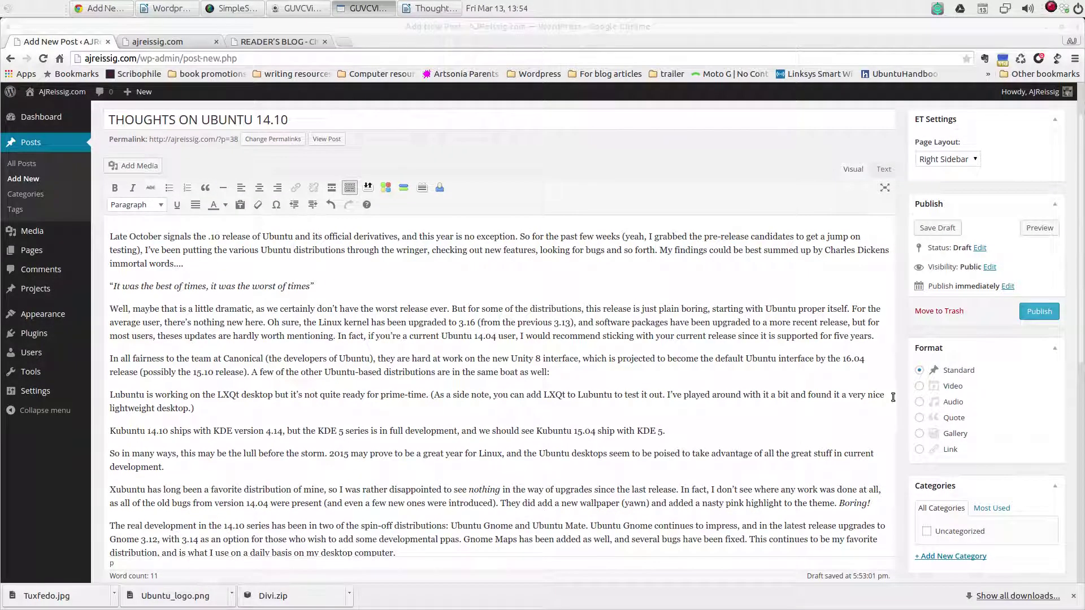
pyautogui.scroll(2, 904, 385)
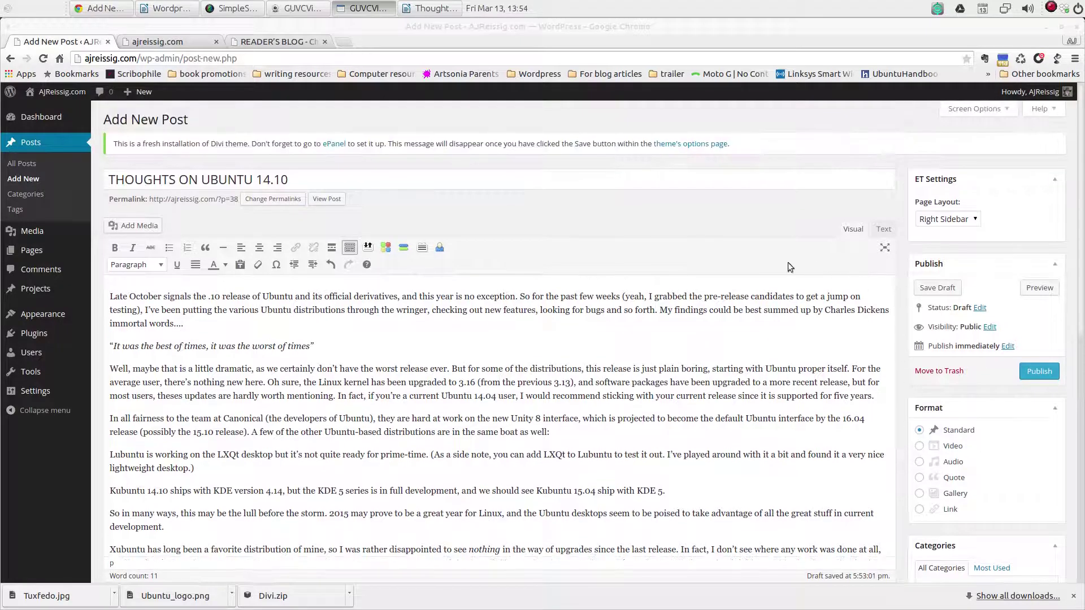
# Preview the post "THOUGHTS ON UBUNTU 14.10", read through the whole page and close the preview.
pyautogui.click(1039, 288)
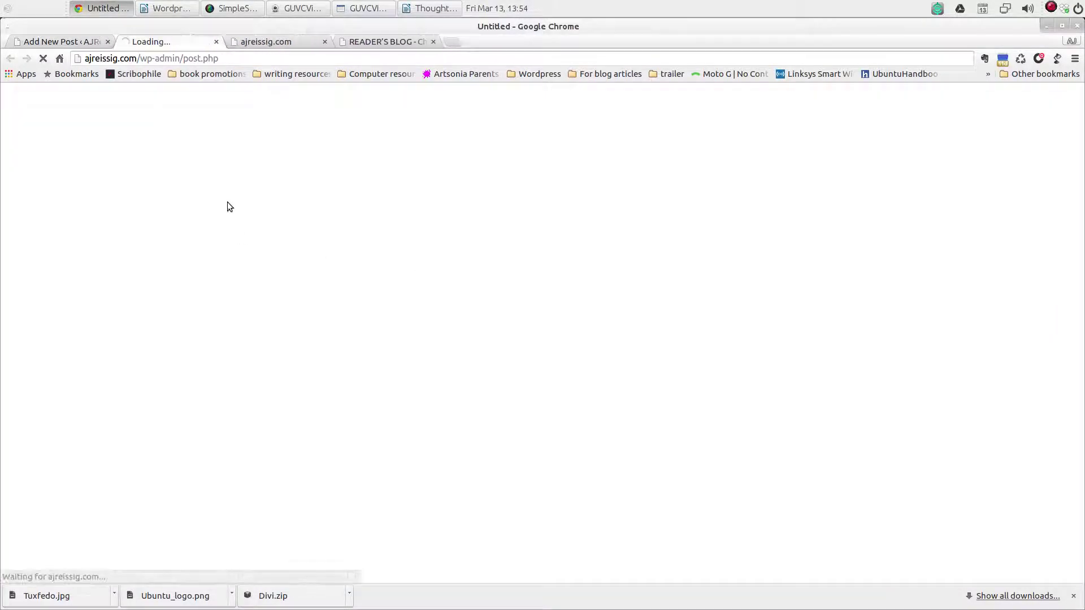
pyautogui.scroll(-5, 420, 294)
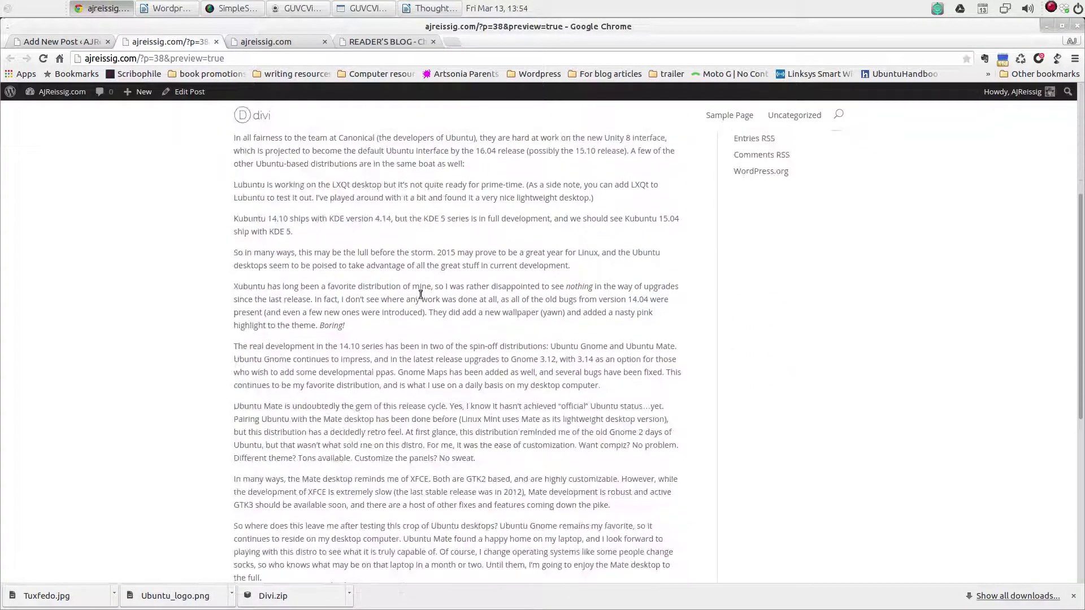
pyautogui.scroll(-6, 420, 294)
pyautogui.scroll(5, 445, 308)
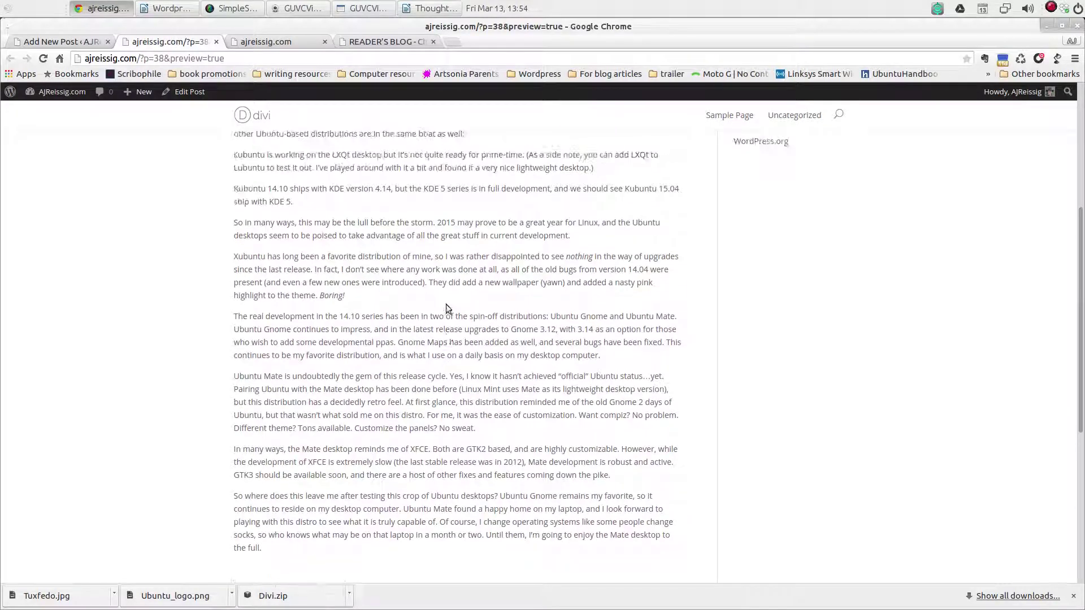
pyautogui.scroll(5, 445, 308)
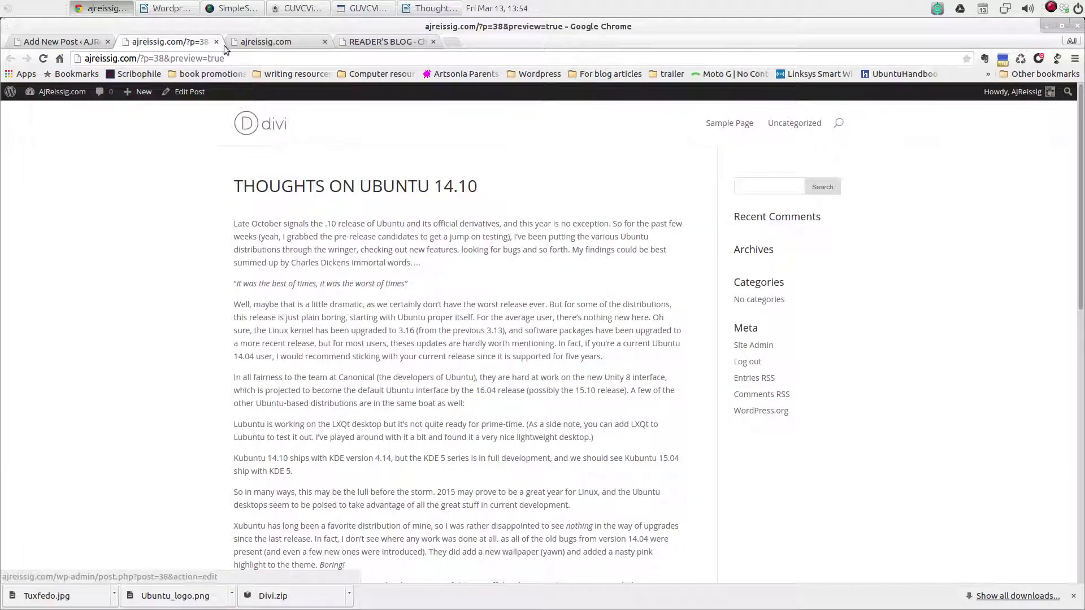
pyautogui.click(216, 42)
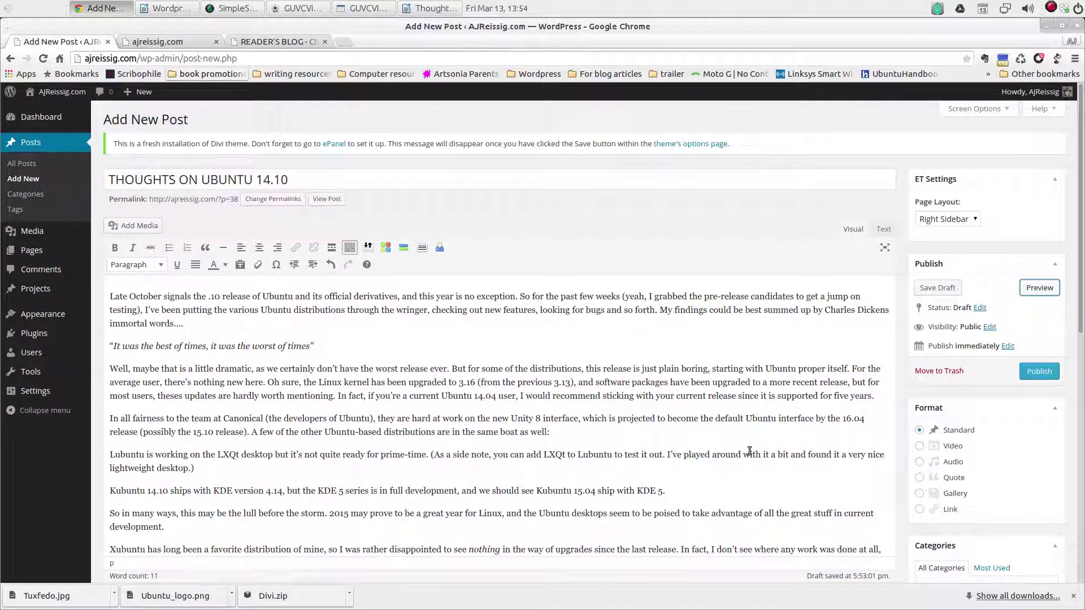
# Open the featured image chooser for the post and compare its file upload and media library views.
pyautogui.scroll(-5, 750, 450)
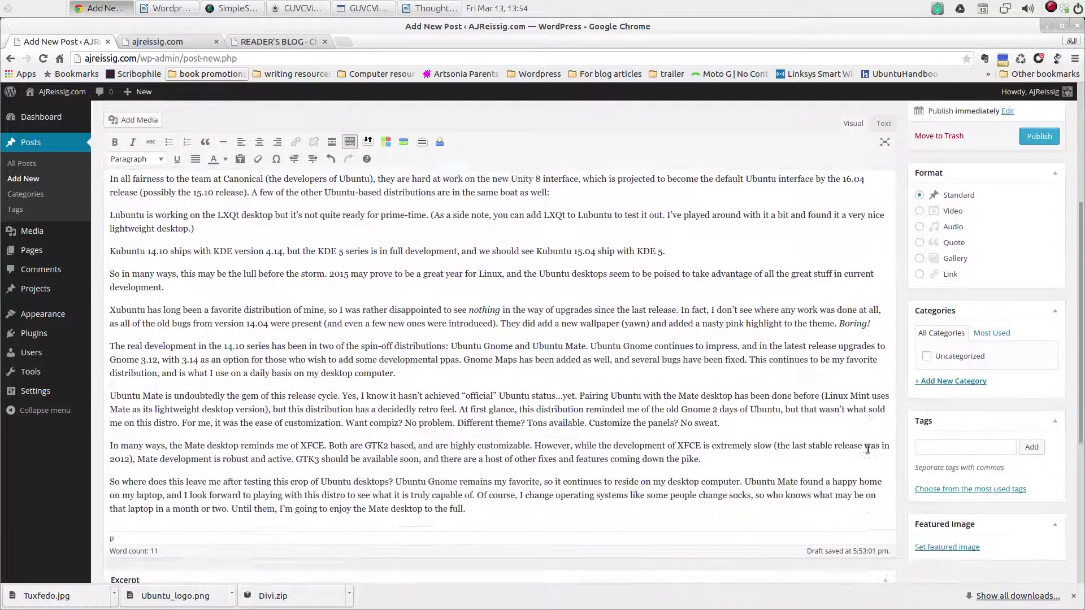
pyautogui.scroll(-3, 867, 449)
pyautogui.scroll(-1, 905, 458)
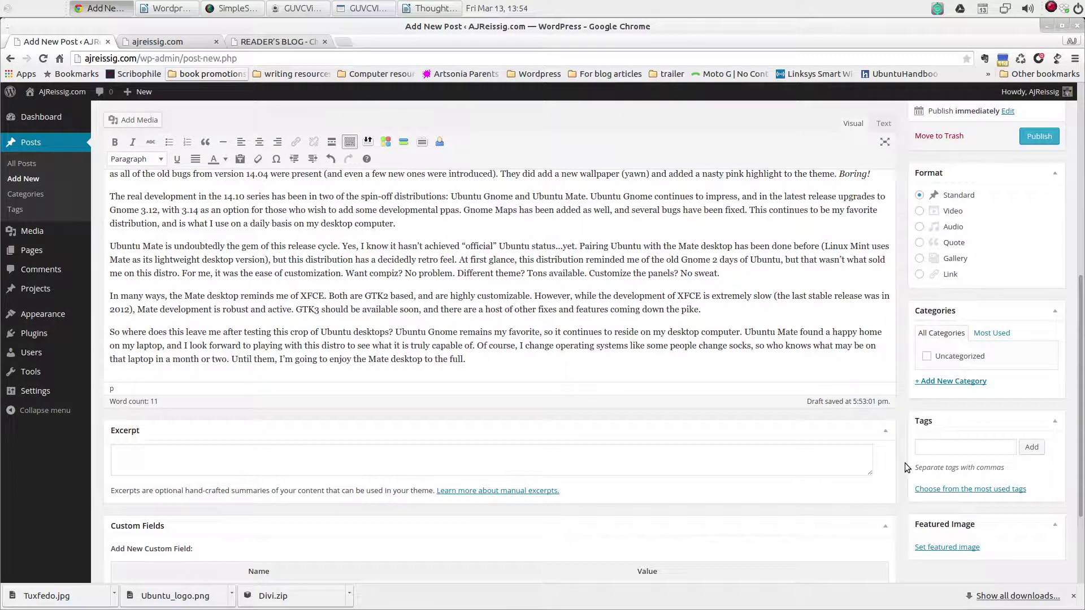
pyautogui.click(946, 548)
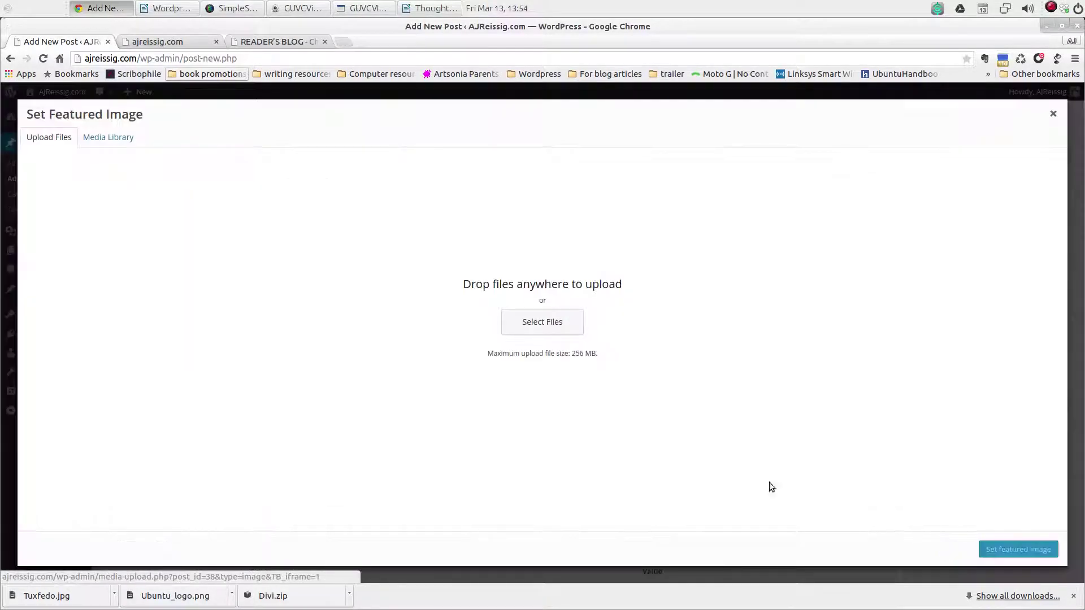
pyautogui.click(108, 138)
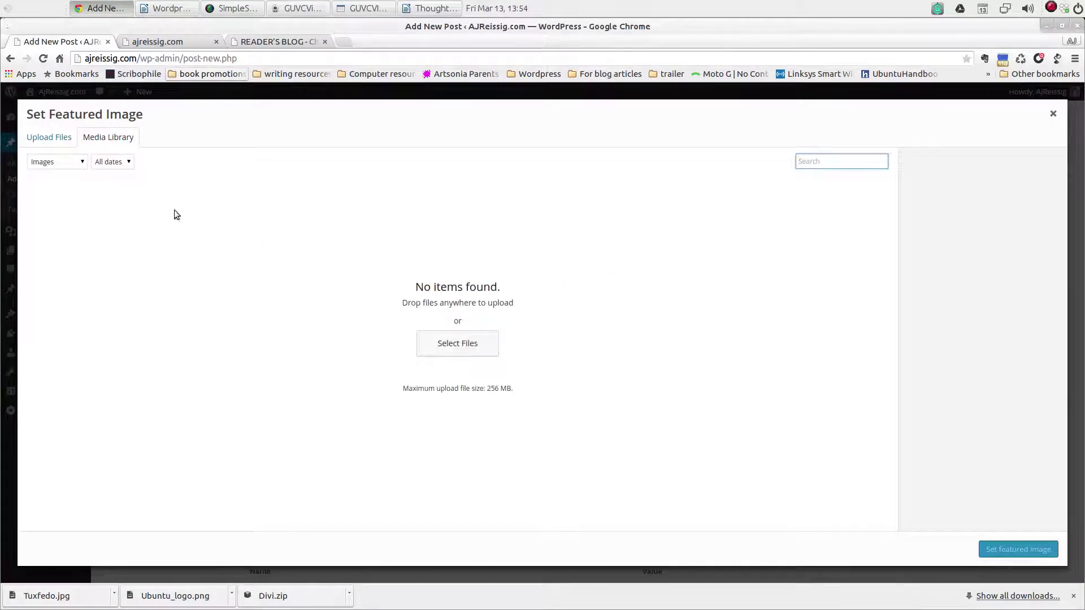
pyautogui.click(33, 138)
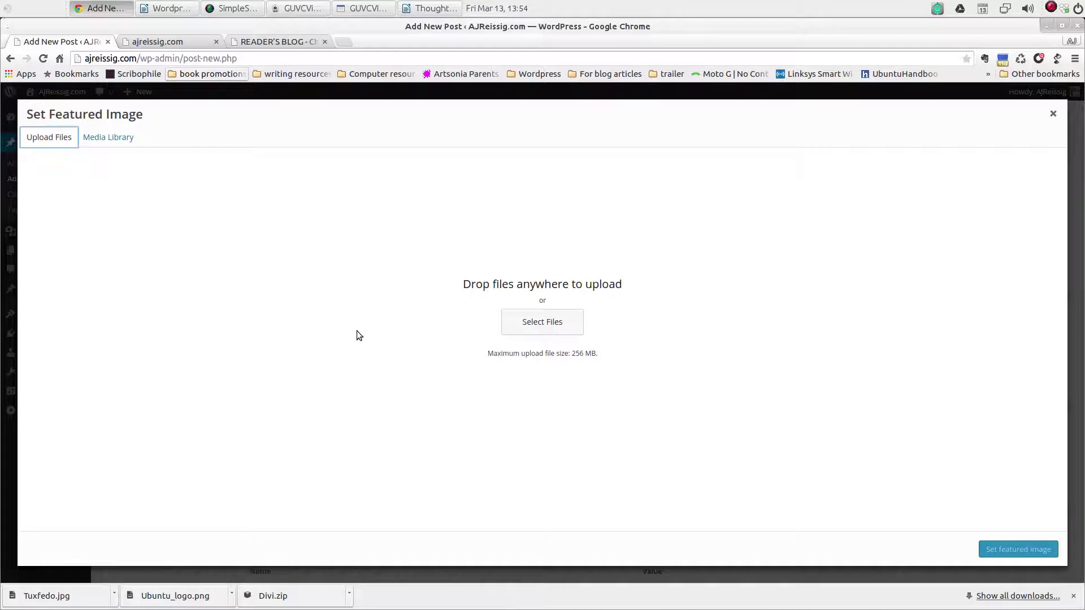
pyautogui.click(91, 138)
# Upload Ubuntu_logo.png and Tuxfedo.jpg together from the Wordpress iMages folder in Downloads to the media library.
pyautogui.click(472, 348)
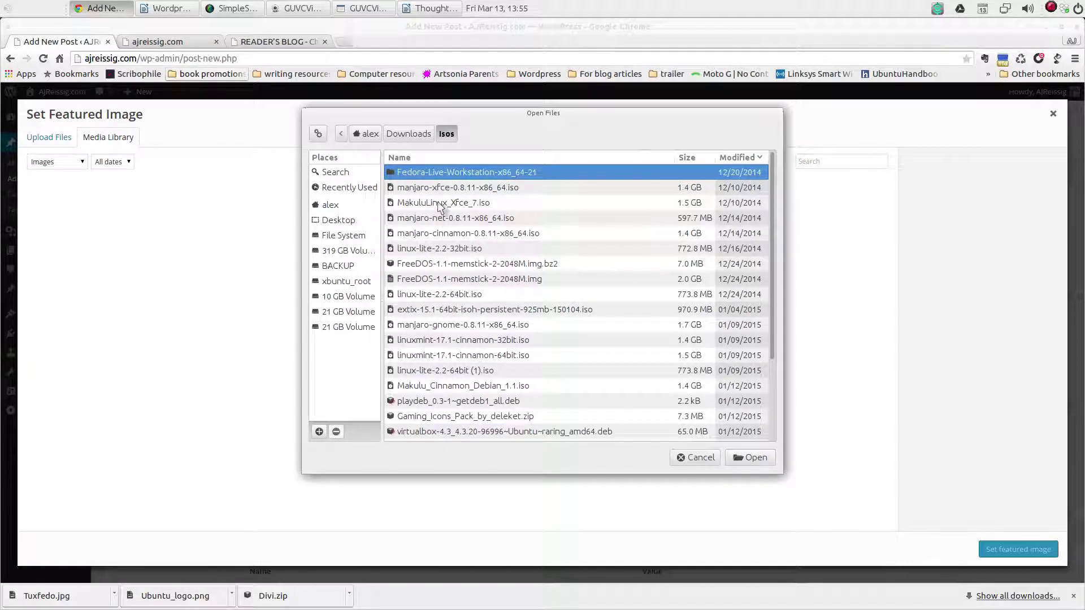
pyautogui.click(410, 135)
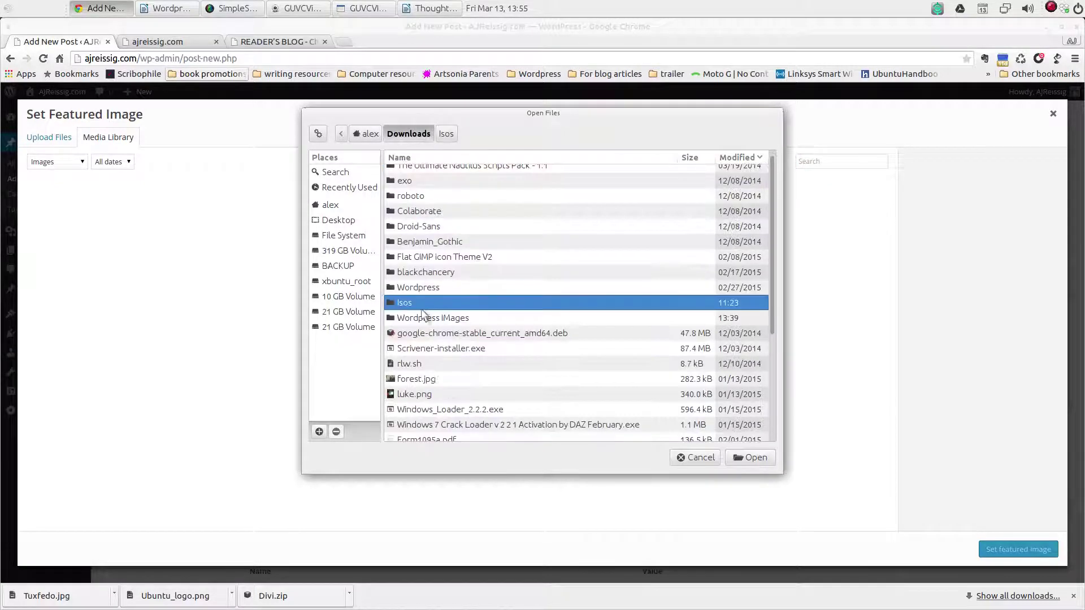
pyautogui.doubleClick(451, 318)
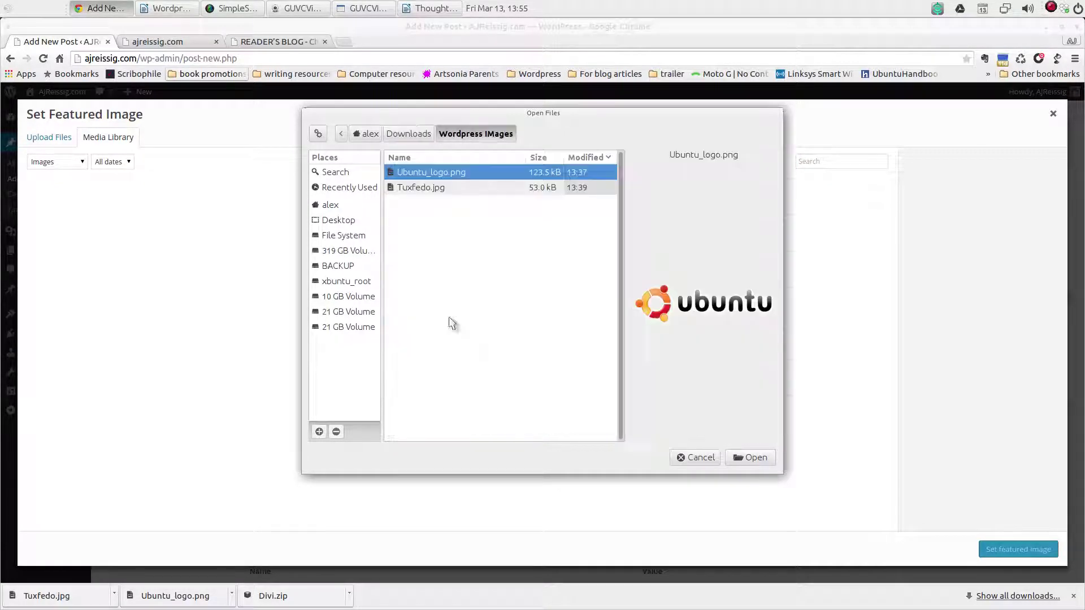
pyautogui.keyDown('shift'); pyautogui.click(456, 190); pyautogui.keyUp('shift')
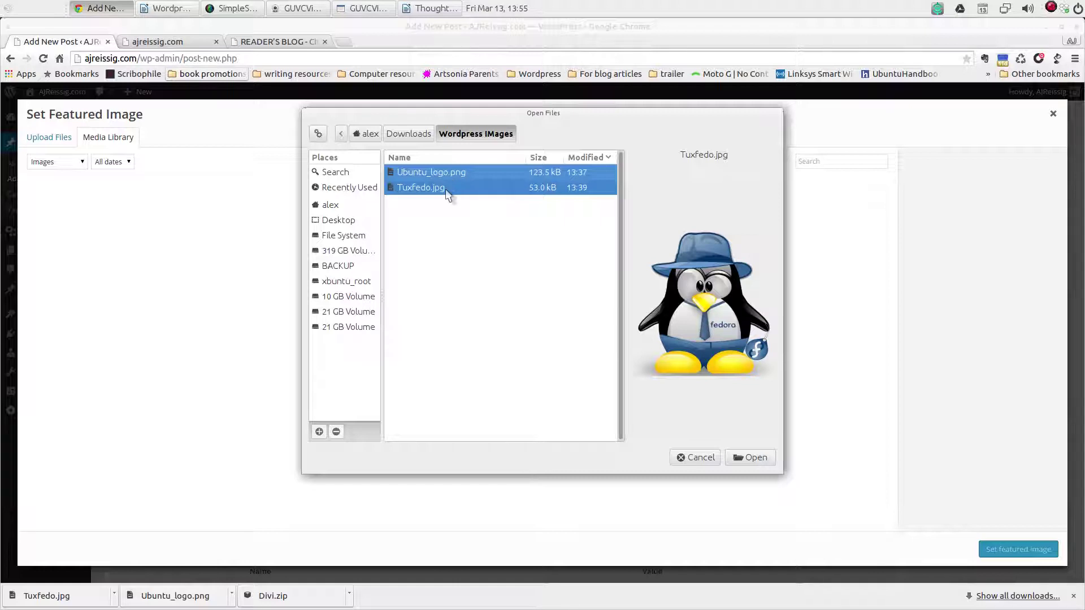
pyautogui.click(740, 458)
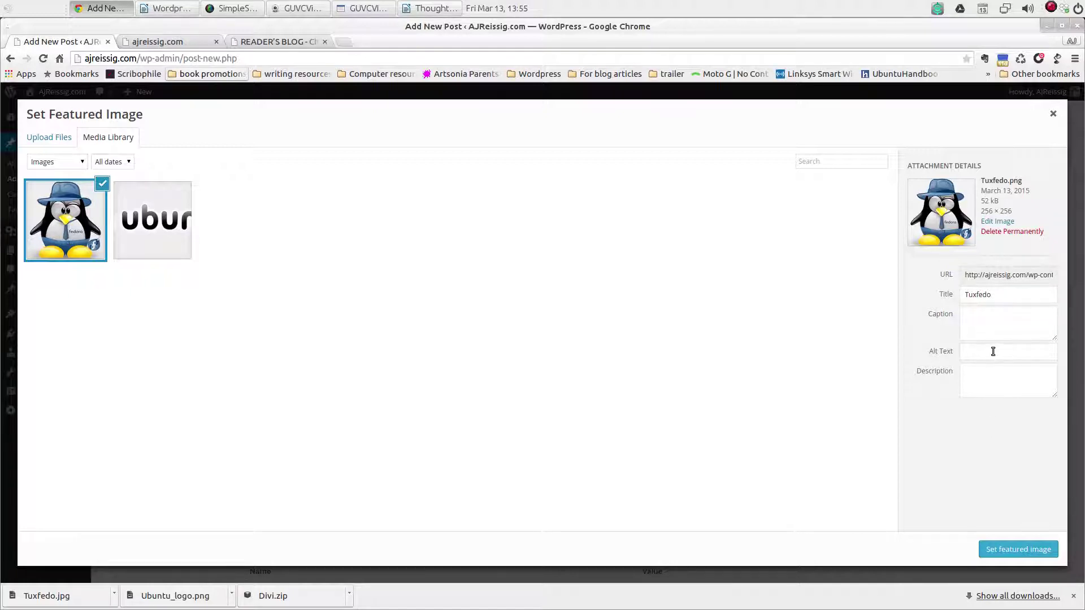
# Set the Tuxfedo penguin picture as the post's featured image.
pyautogui.click(1026, 549)
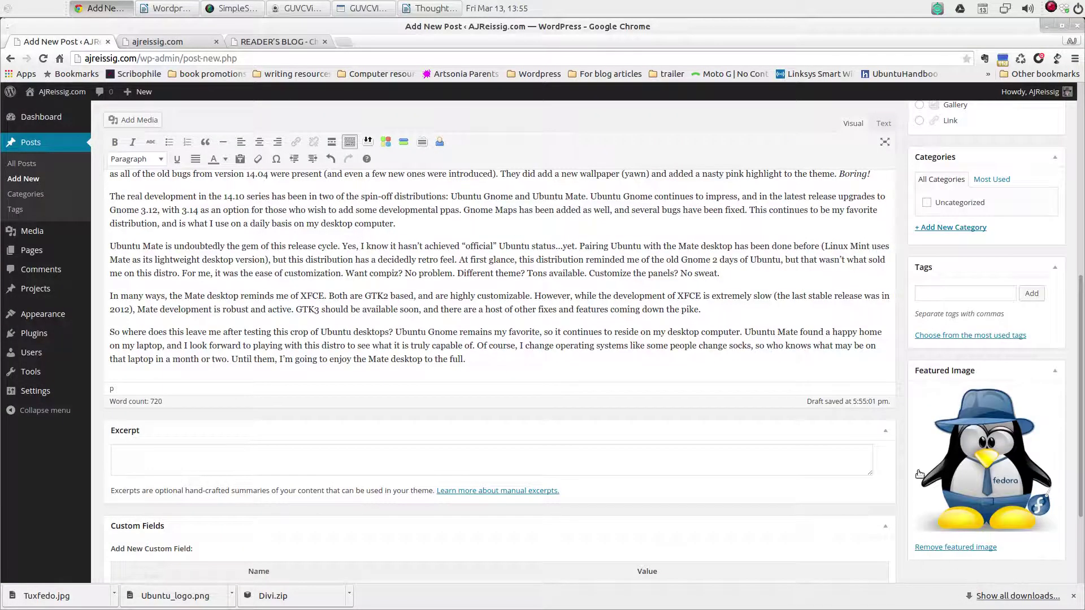
pyautogui.scroll(4, 864, 474)
pyautogui.scroll(-4, 862, 473)
# Preview the post with the penguin featured image, look through the whole page and close the preview.
pyautogui.scroll(10, 860, 472)
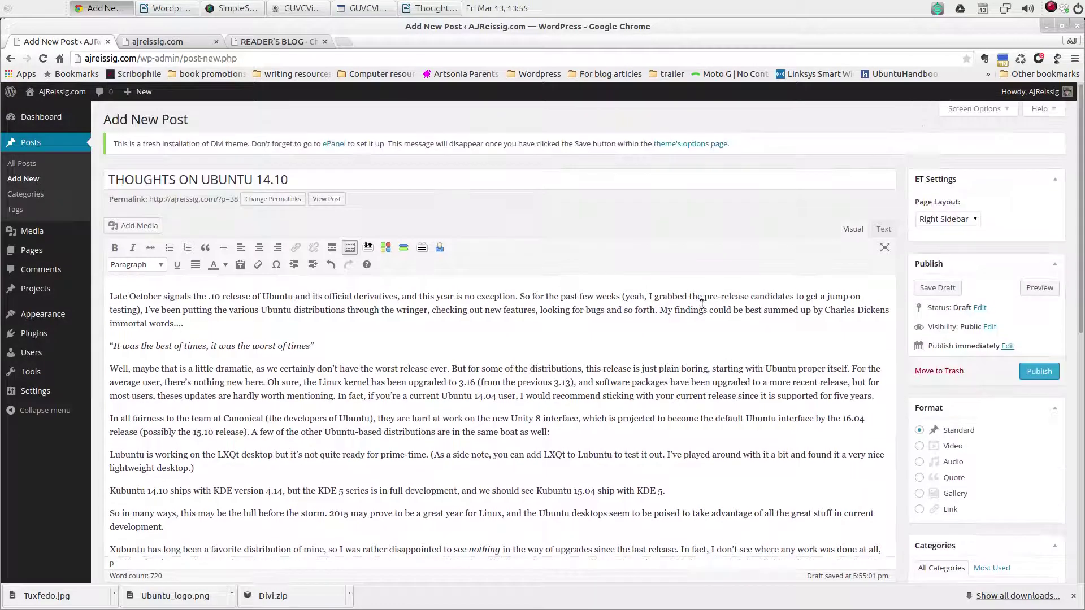
pyautogui.click(1039, 289)
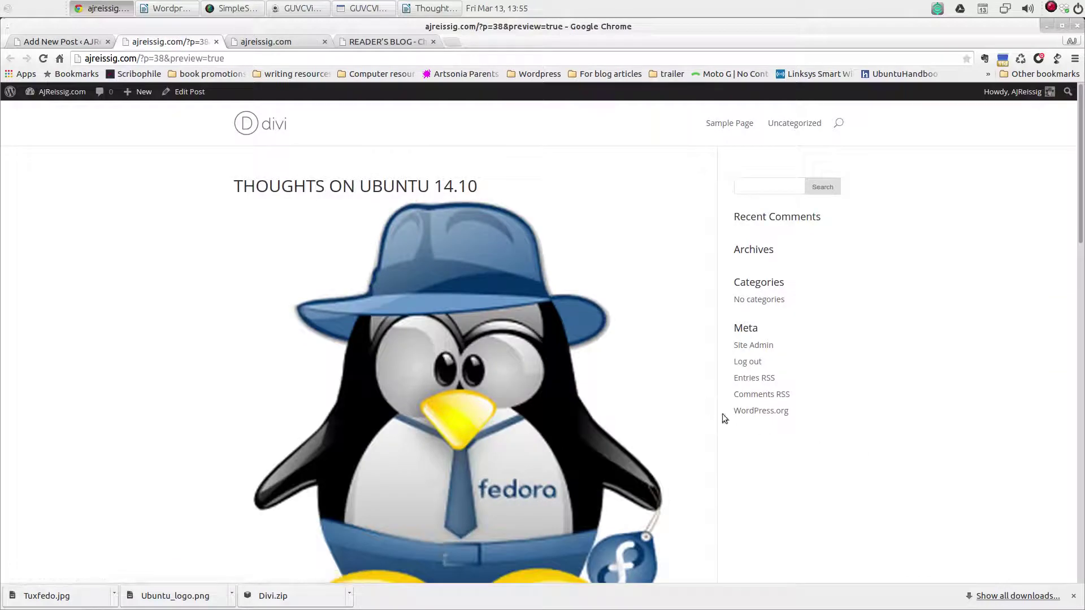
pyautogui.scroll(-3, 697, 411)
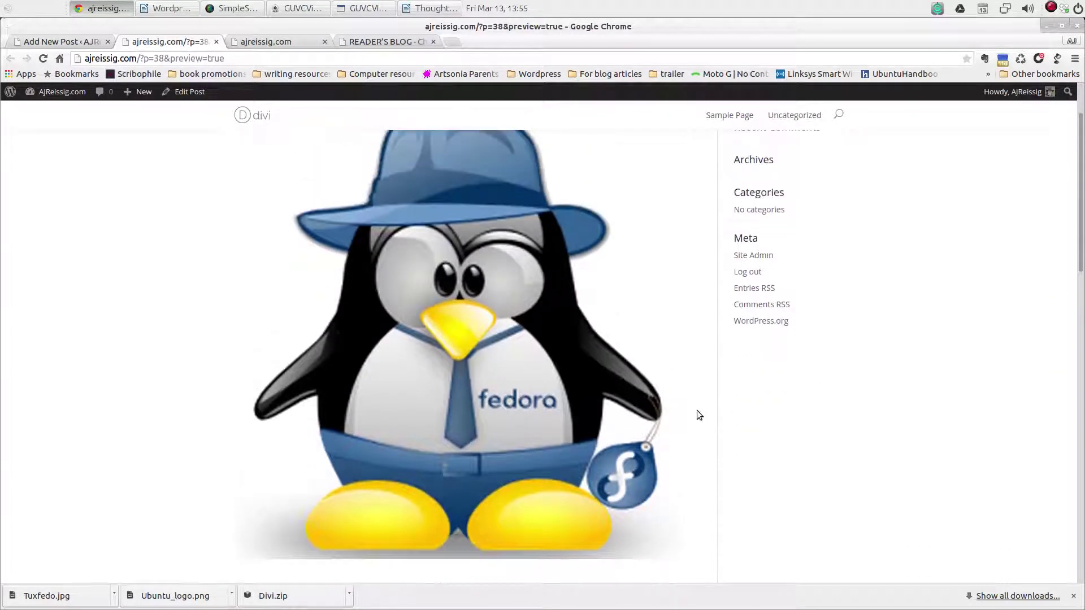
pyautogui.scroll(-10, 697, 410)
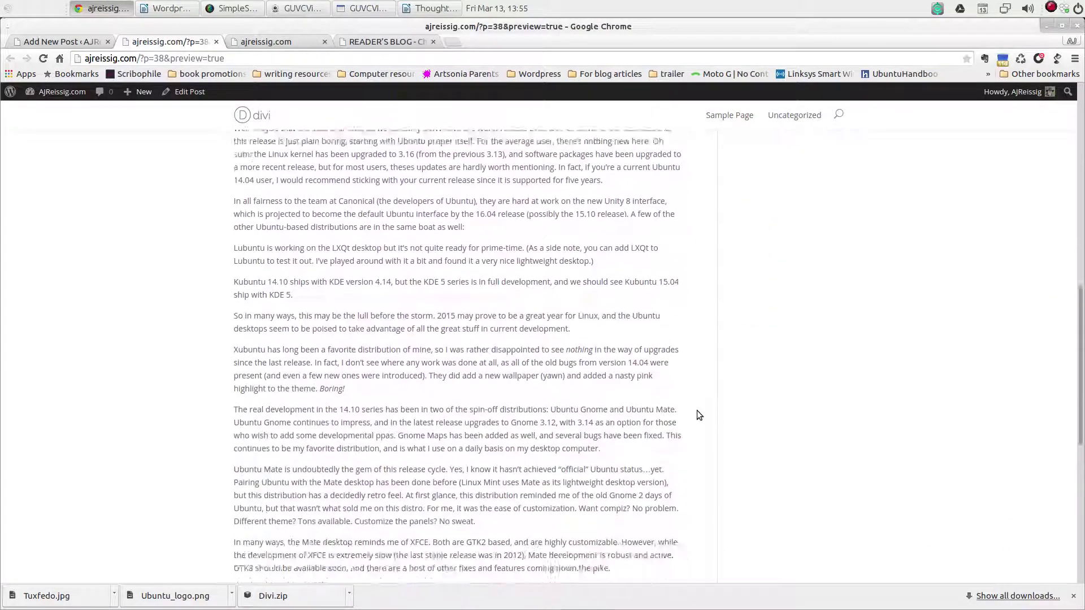
pyautogui.scroll(-9, 697, 410)
pyautogui.scroll(15, 697, 410)
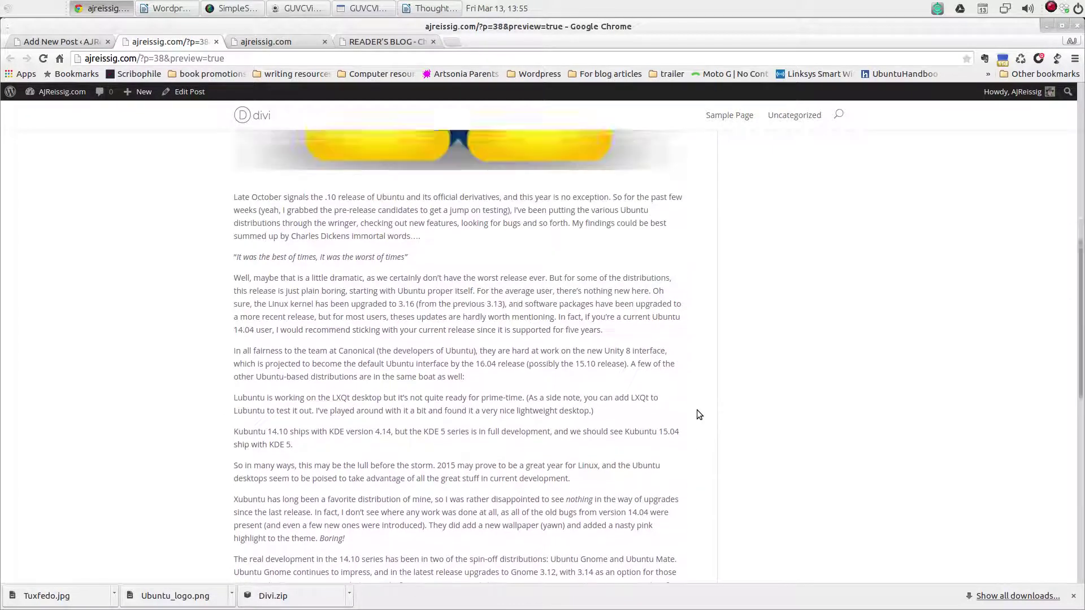
pyautogui.scroll(7, 697, 411)
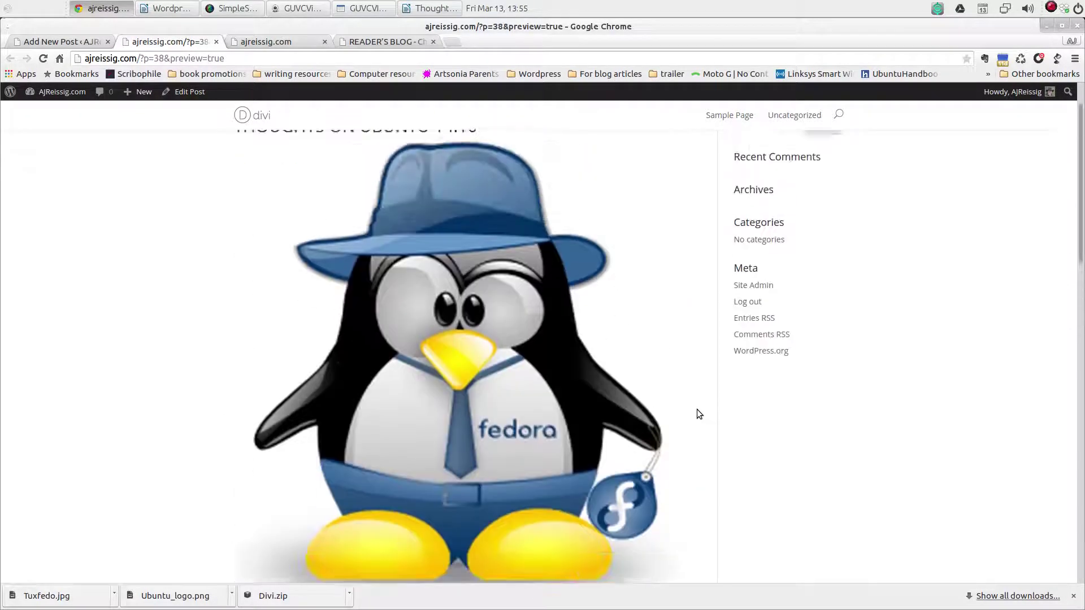
pyautogui.scroll(-1, 697, 414)
pyautogui.scroll(2, 702, 344)
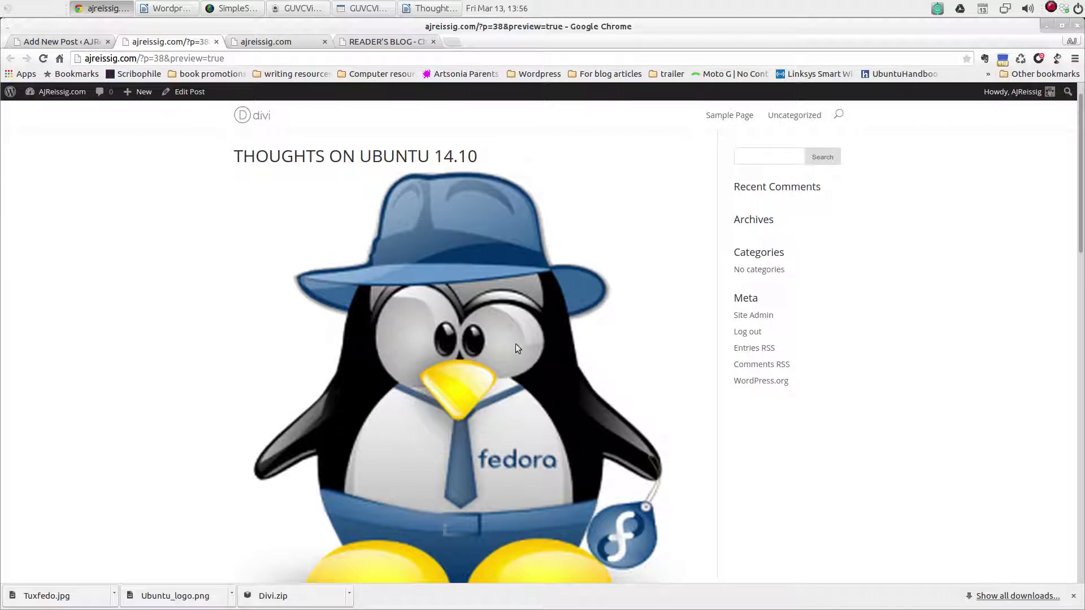
pyautogui.click(216, 41)
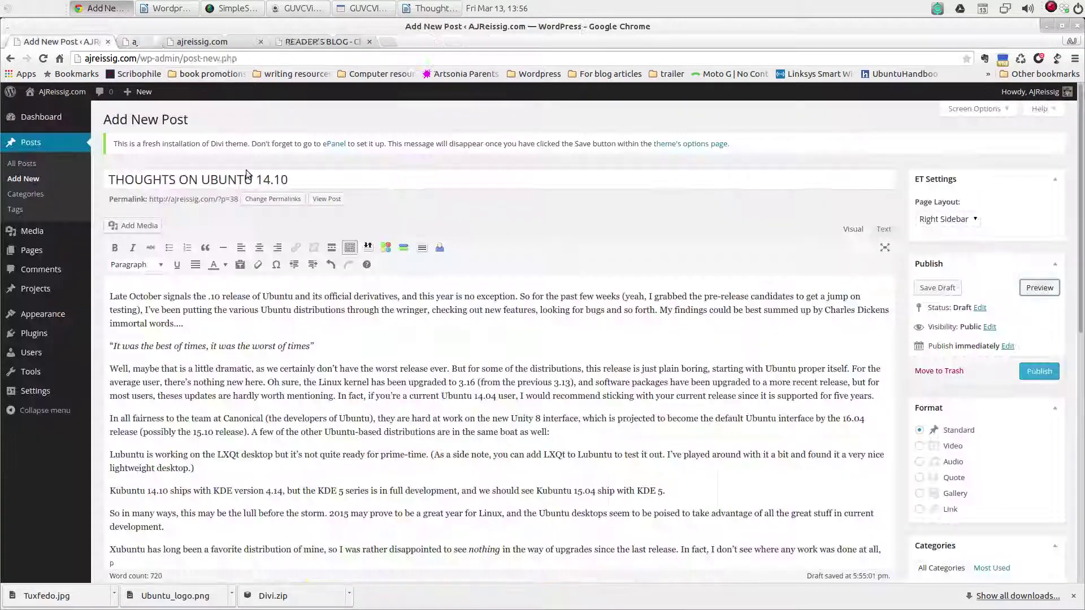
# Remove the penguin featured image and set Ubuntu_logo from the media library as the post's featured image instead.
pyautogui.scroll(-3, 1025, 412)
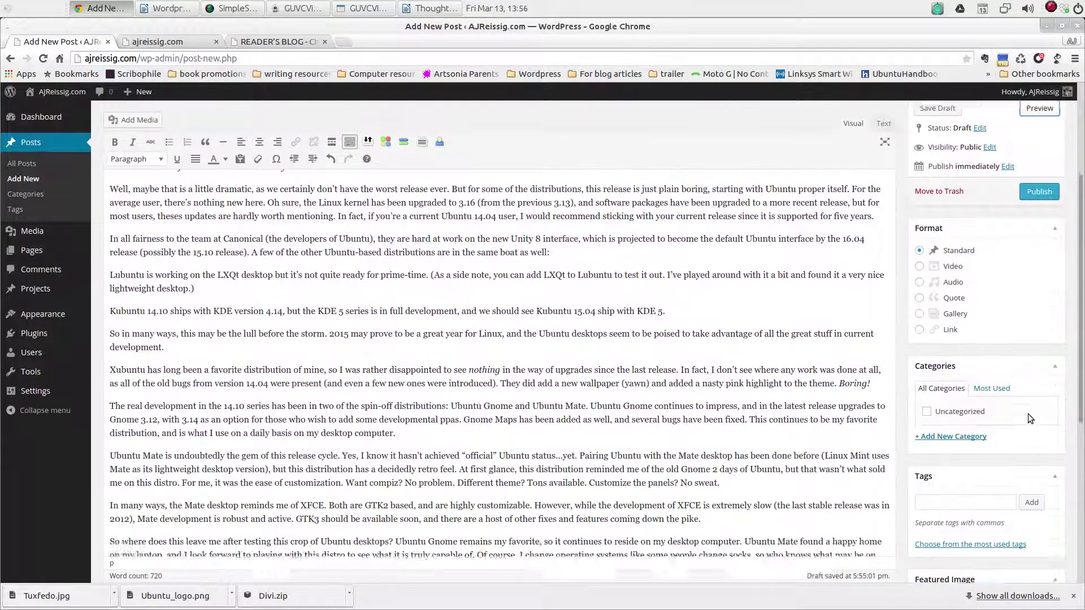
pyautogui.scroll(-4, 1029, 414)
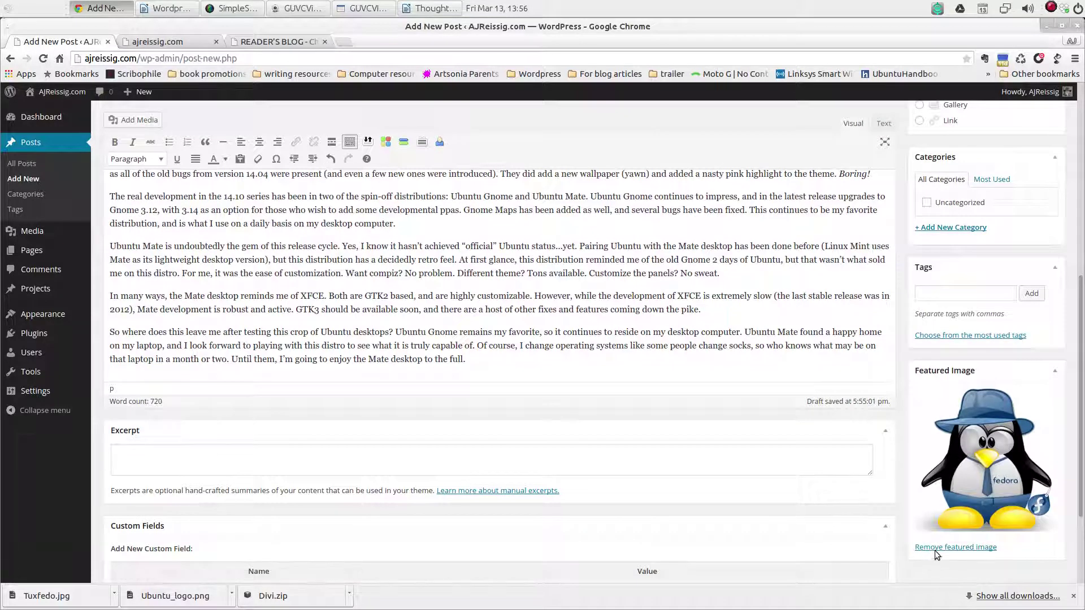
pyautogui.click(936, 550)
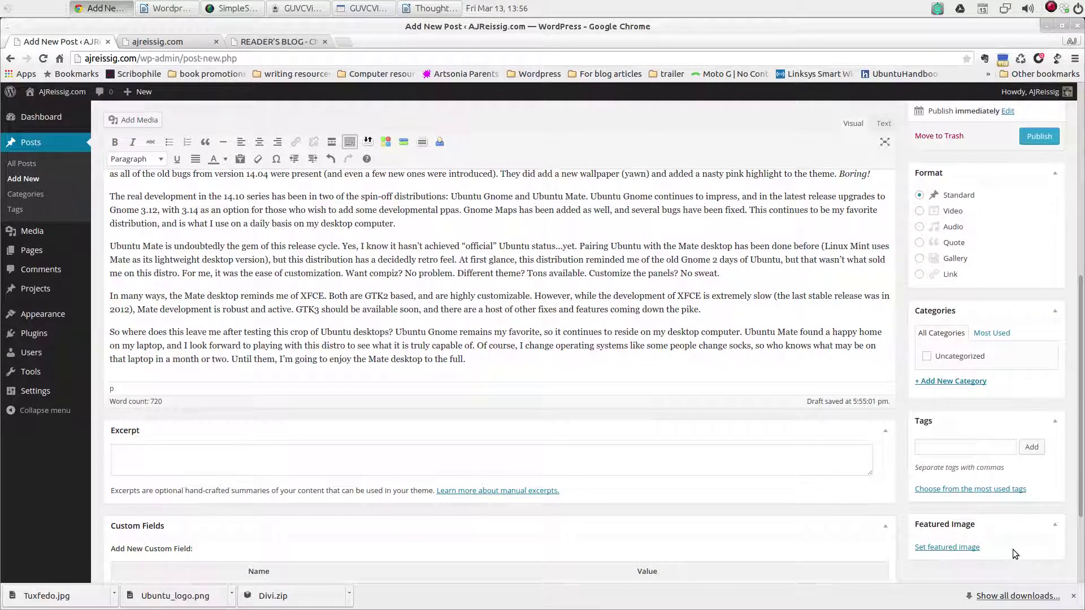
pyautogui.click(967, 548)
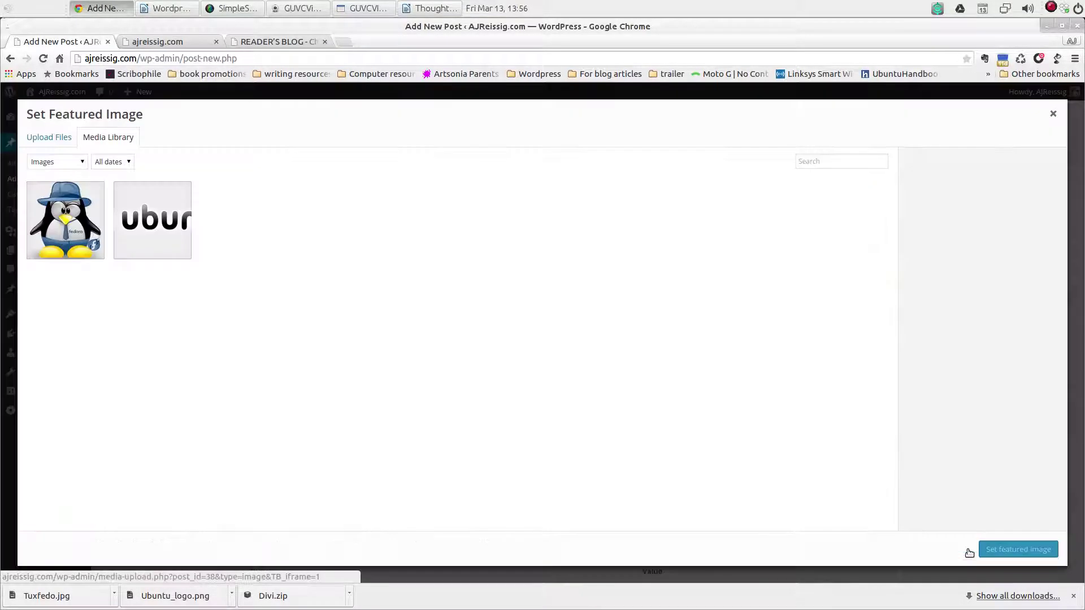
pyautogui.click(138, 230)
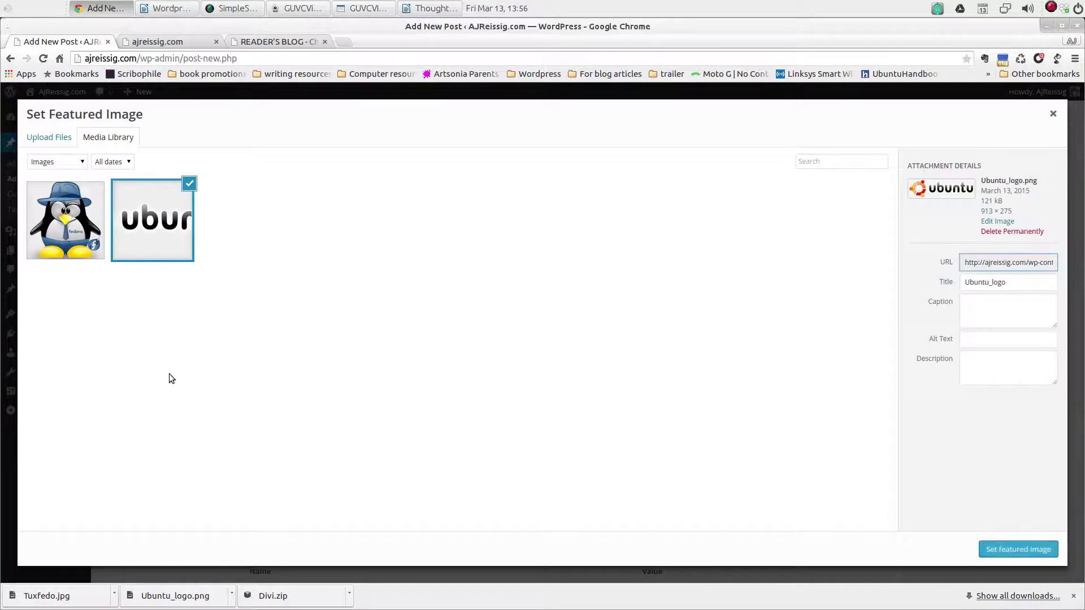
pyautogui.click(991, 549)
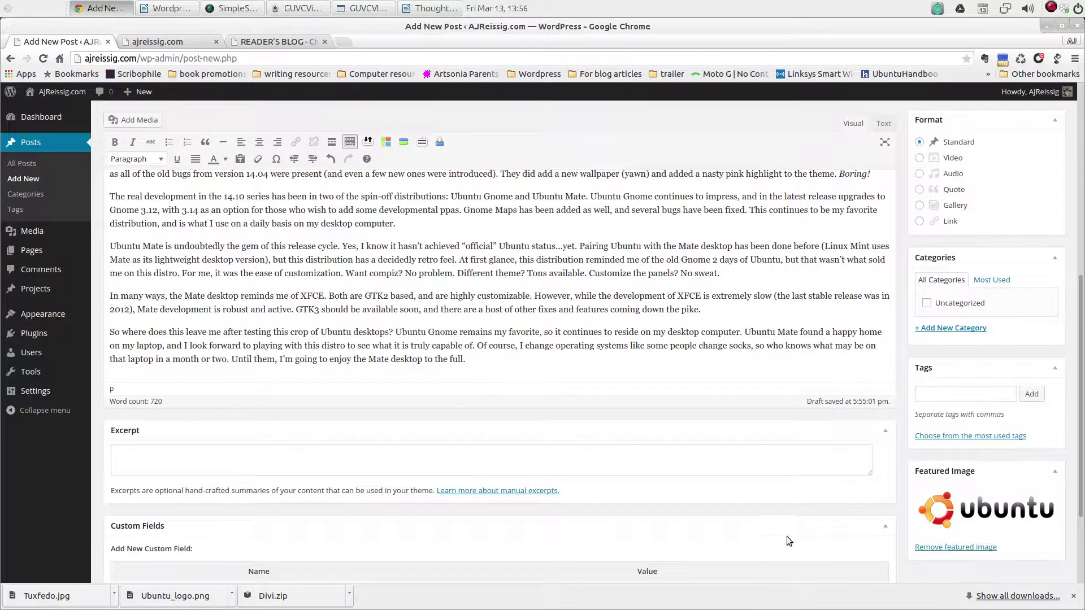
# Preview the post with the Ubuntu logo as featured image, check the page and close the preview.
pyautogui.scroll(10, 787, 537)
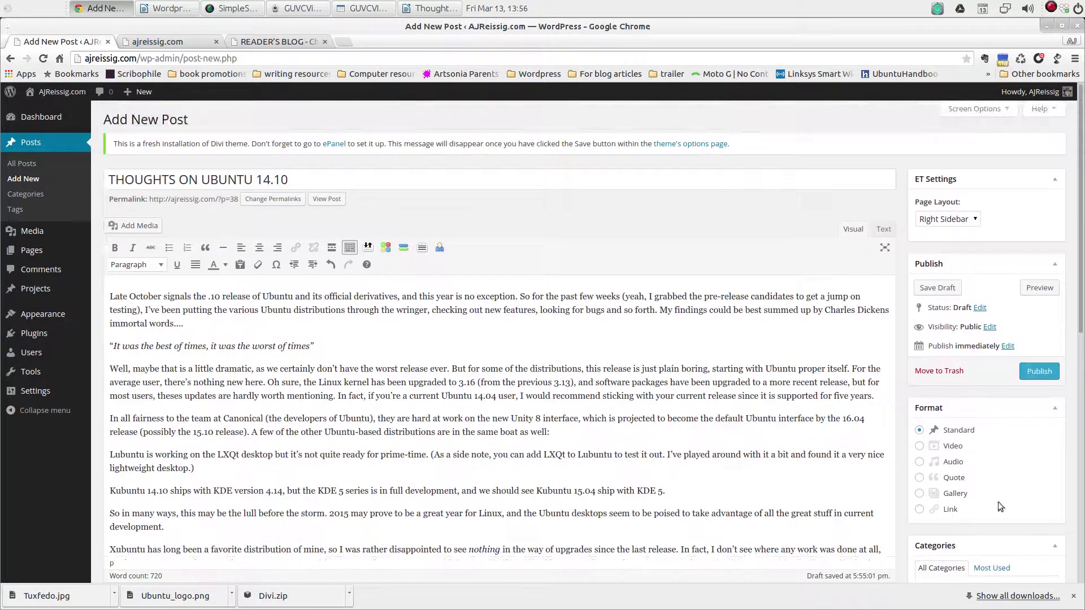
pyautogui.click(1038, 288)
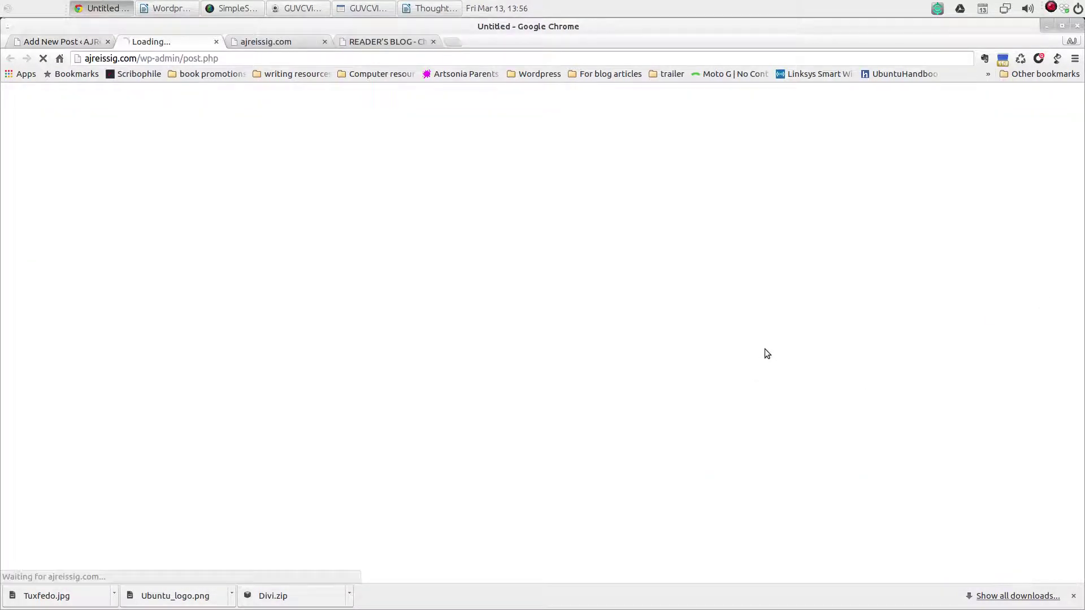
pyautogui.scroll(-3, 634, 341)
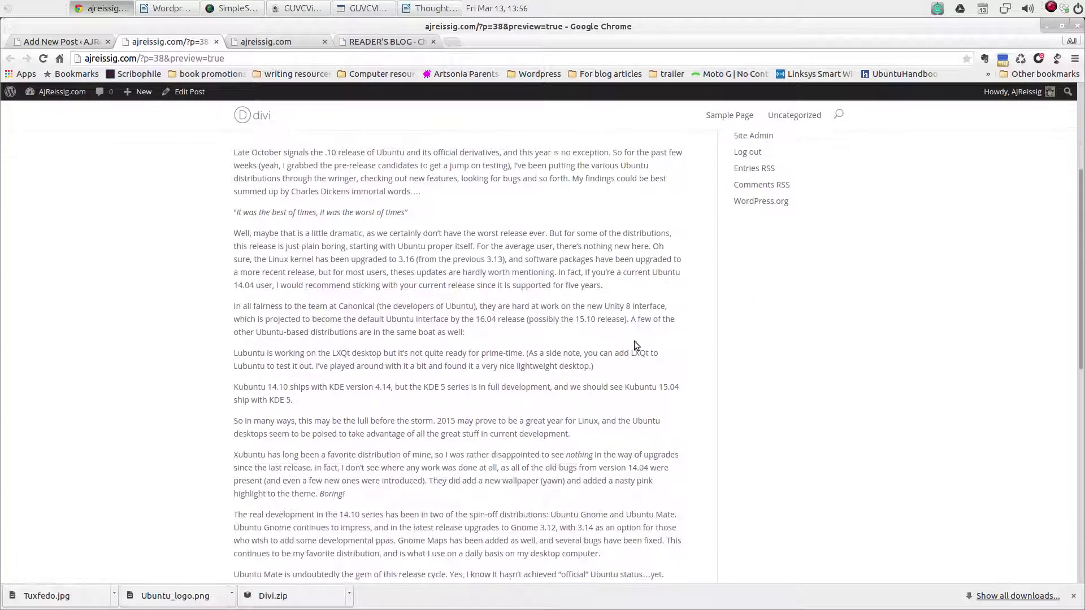
pyautogui.scroll(3, 634, 341)
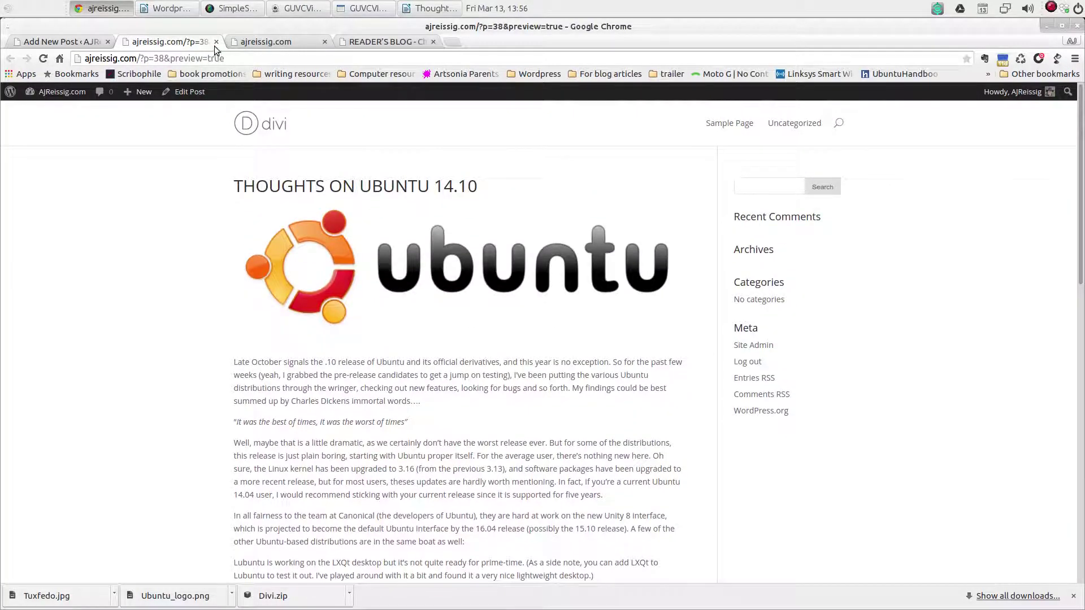
pyautogui.click(216, 42)
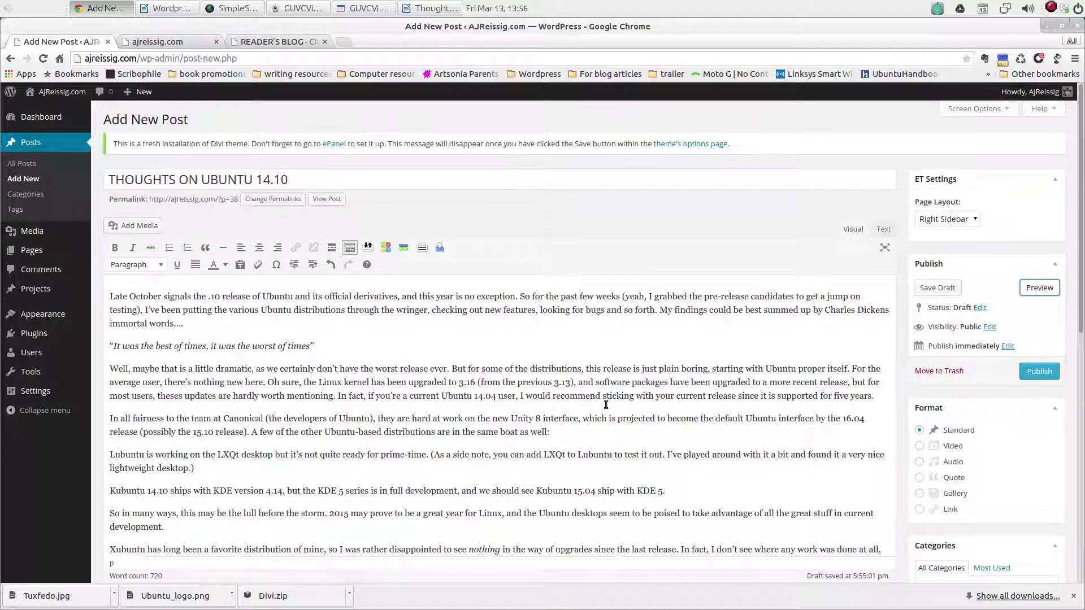
# Insert the Tuxfedo picture from the media library after the Kubuntu 14.10 paragraph, with Right alignment and Thumbnail – 150 × 150 size.
pyautogui.scroll(-4, 606, 403)
pyautogui.scroll(-3, 606, 403)
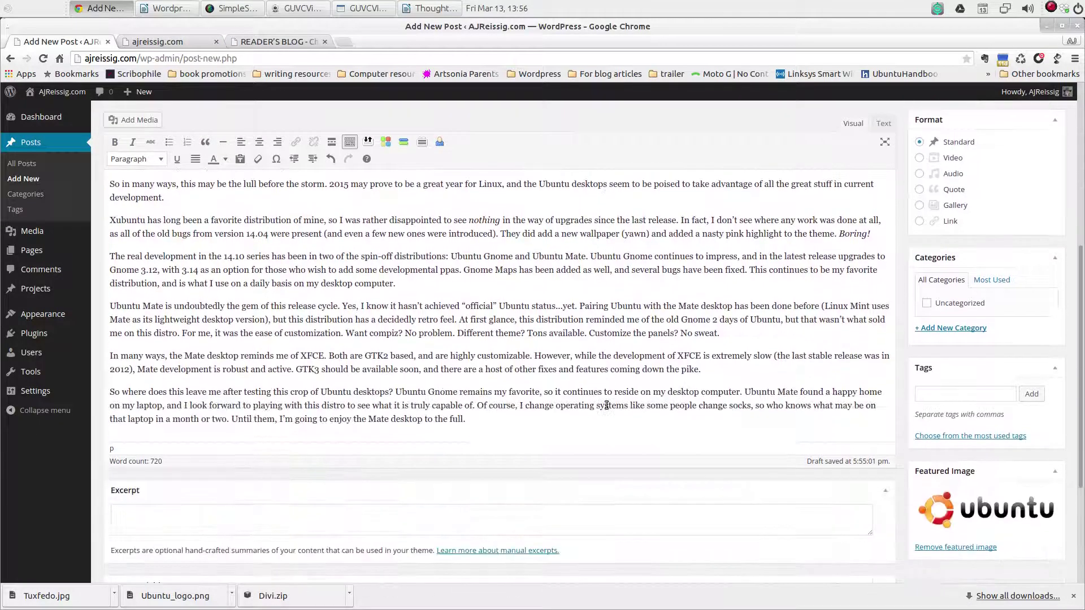
pyautogui.scroll(6, 606, 404)
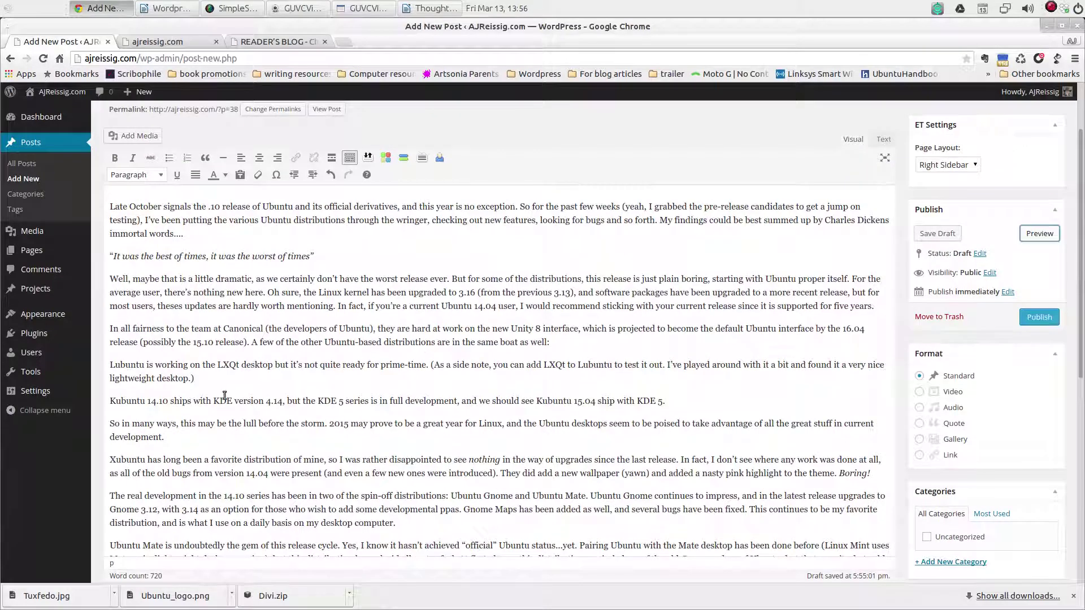
pyautogui.click(758, 400)
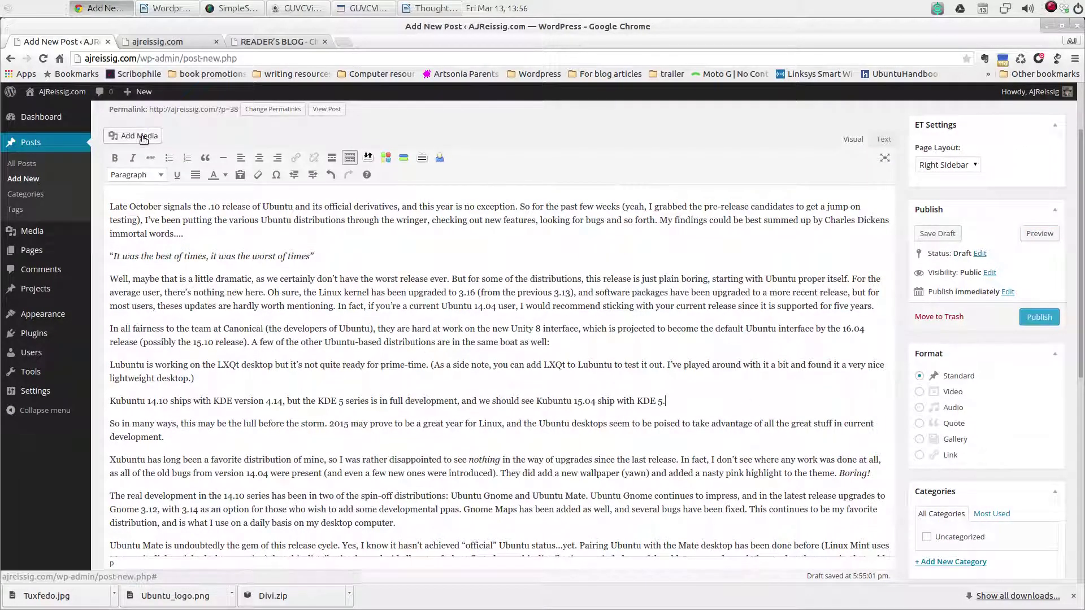
pyautogui.click(140, 137)
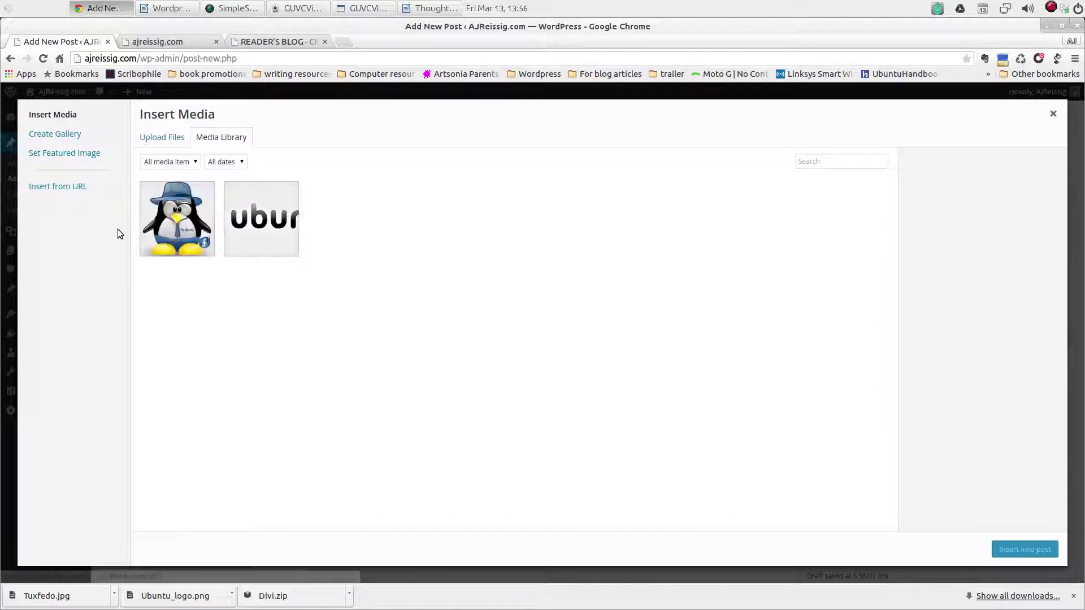
pyautogui.click(162, 219)
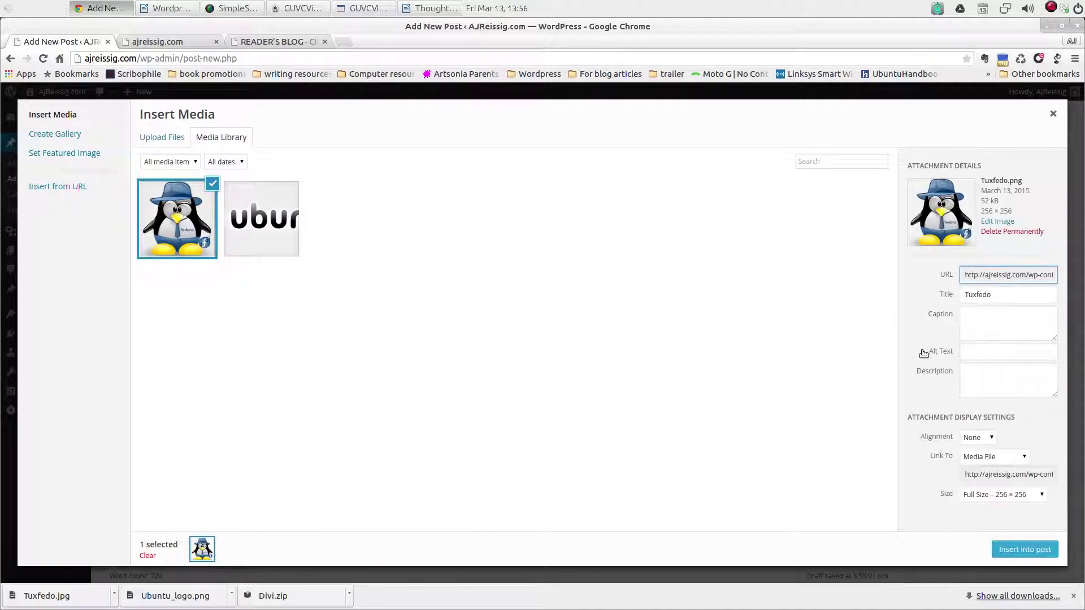
pyautogui.click(992, 439)
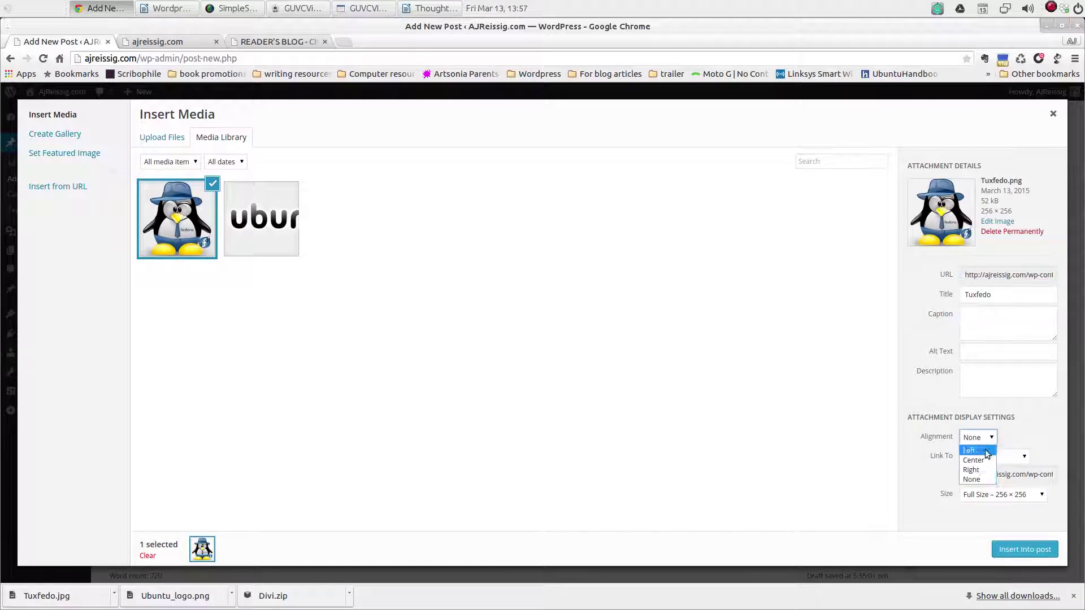
pyautogui.click(970, 470)
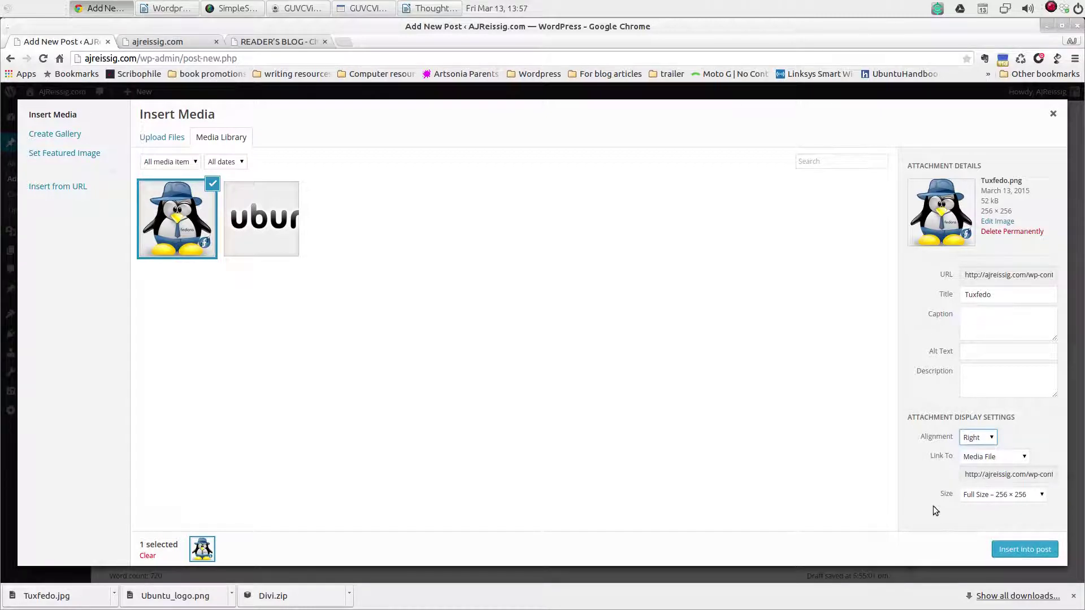
pyautogui.click(1043, 496)
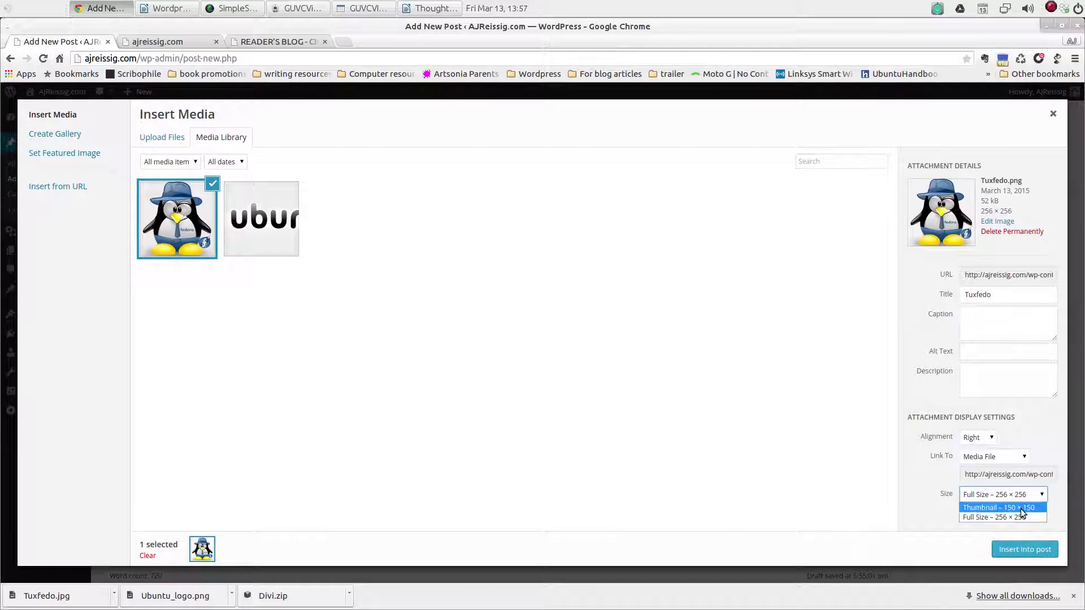
pyautogui.click(1020, 508)
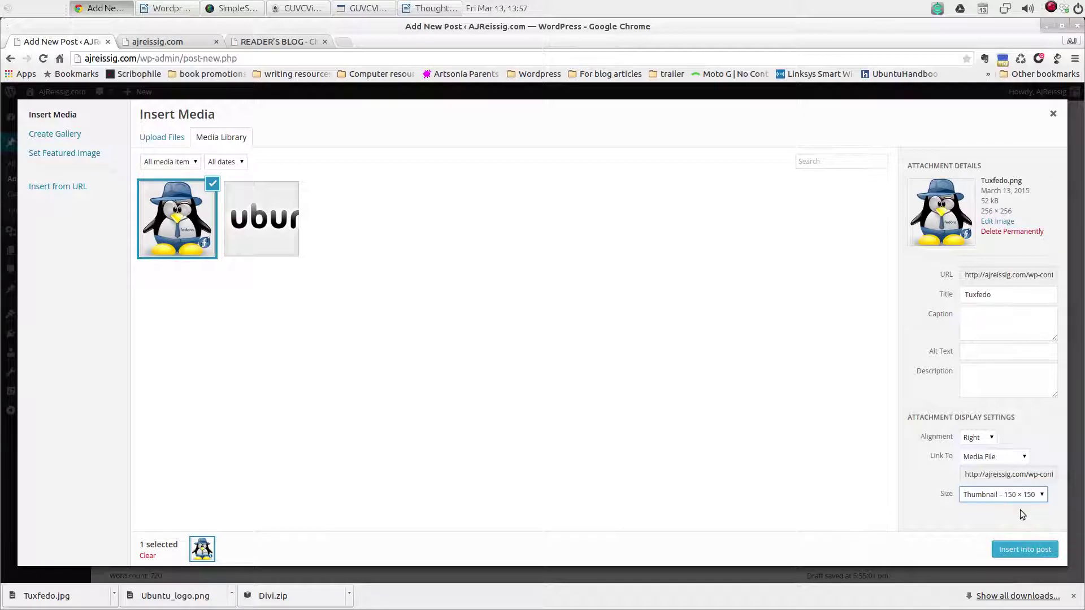
pyautogui.click(1006, 547)
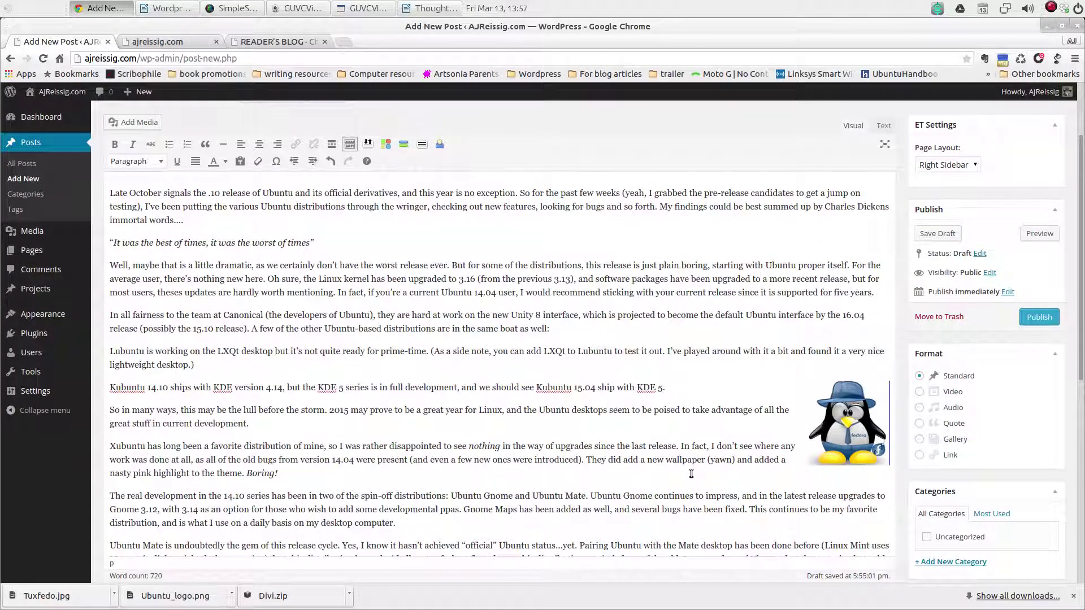
# Preview the post, check how the text wraps around the inline penguin picture and close the preview.
pyautogui.scroll(4, 654, 290)
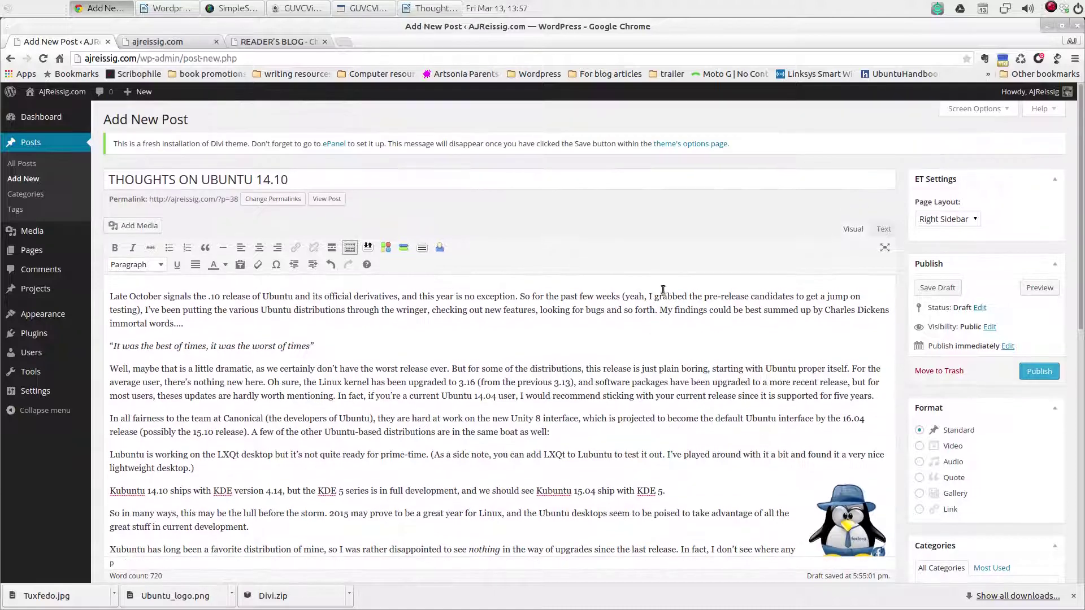
pyautogui.click(1039, 288)
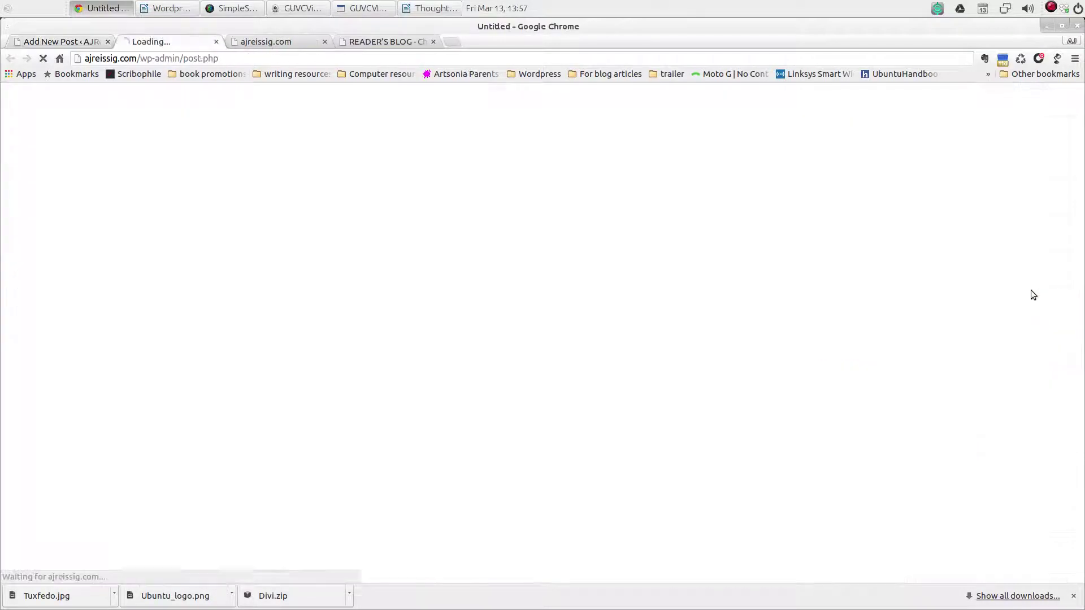
pyautogui.scroll(-5, 548, 327)
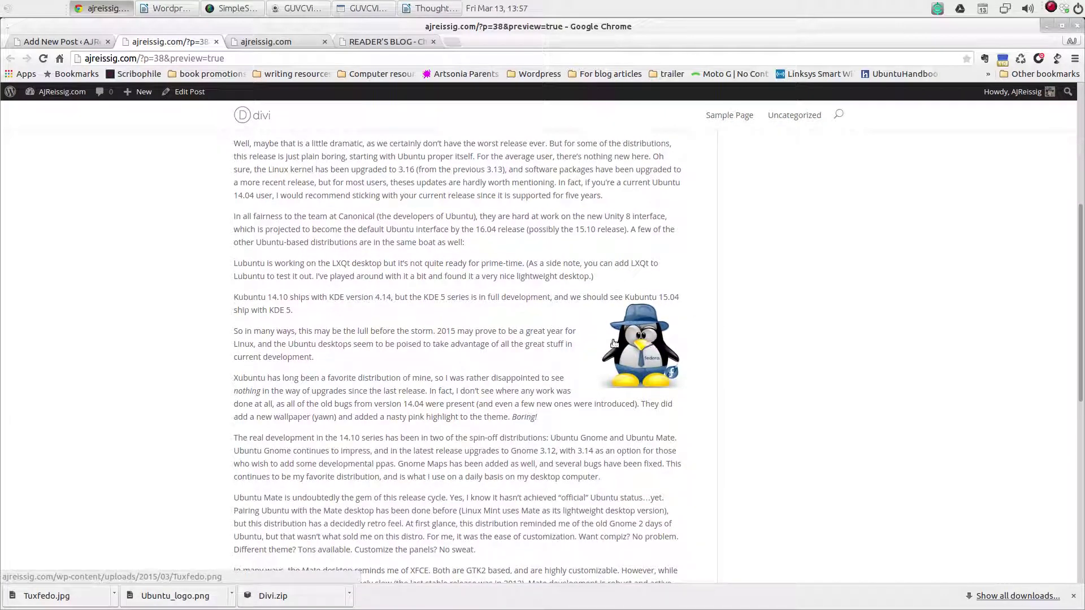
pyautogui.click(217, 43)
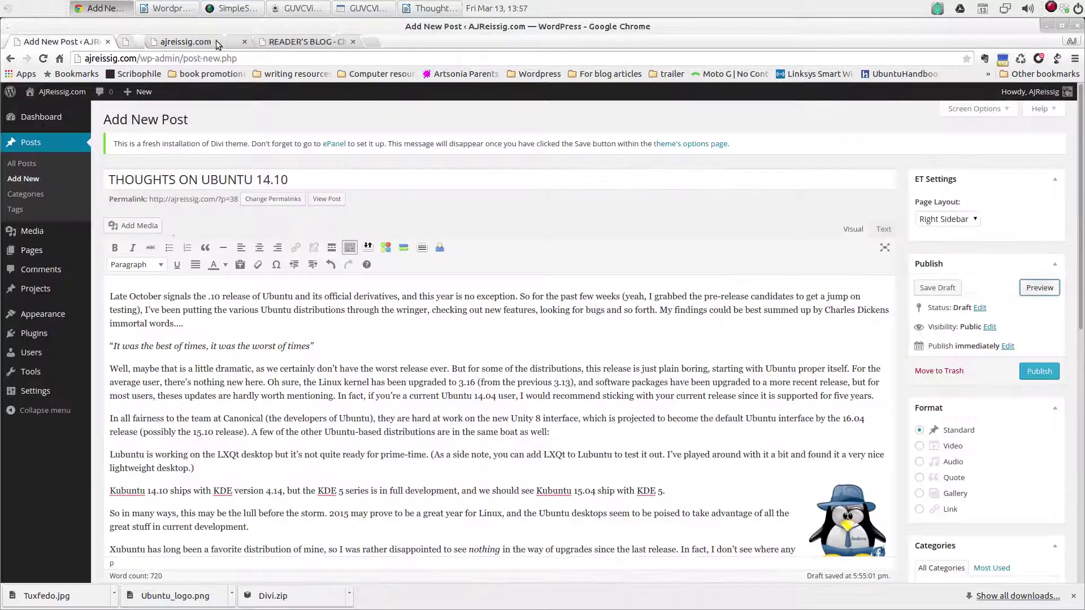
# Edit the inline penguin picture to a custom size of 200 × 200 px, look at its advanced options and update it.
pyautogui.scroll(-4, 753, 532)
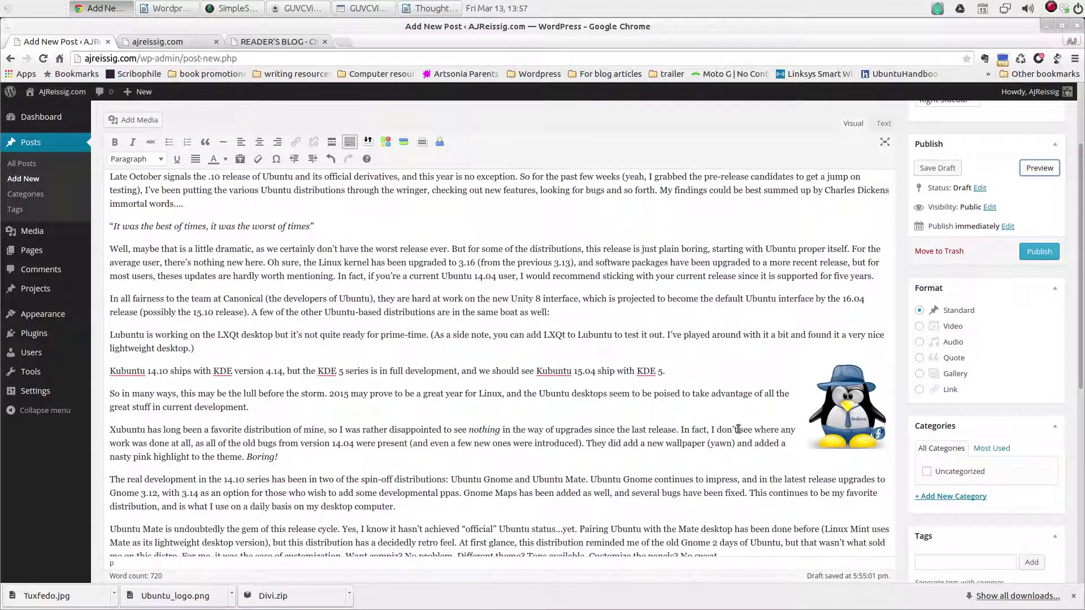
pyautogui.click(843, 409)
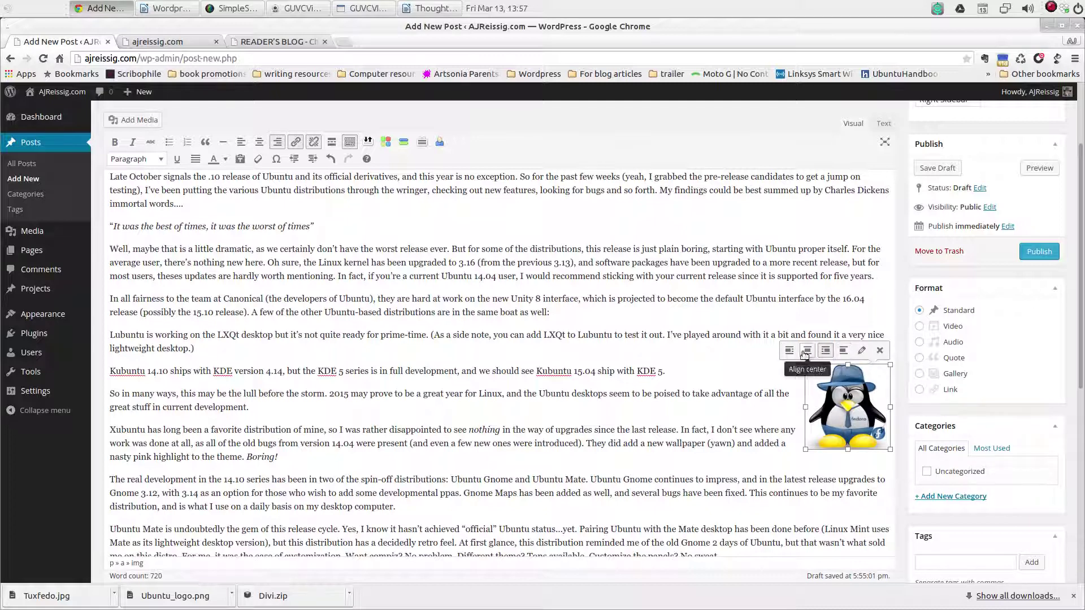
pyautogui.click(861, 351)
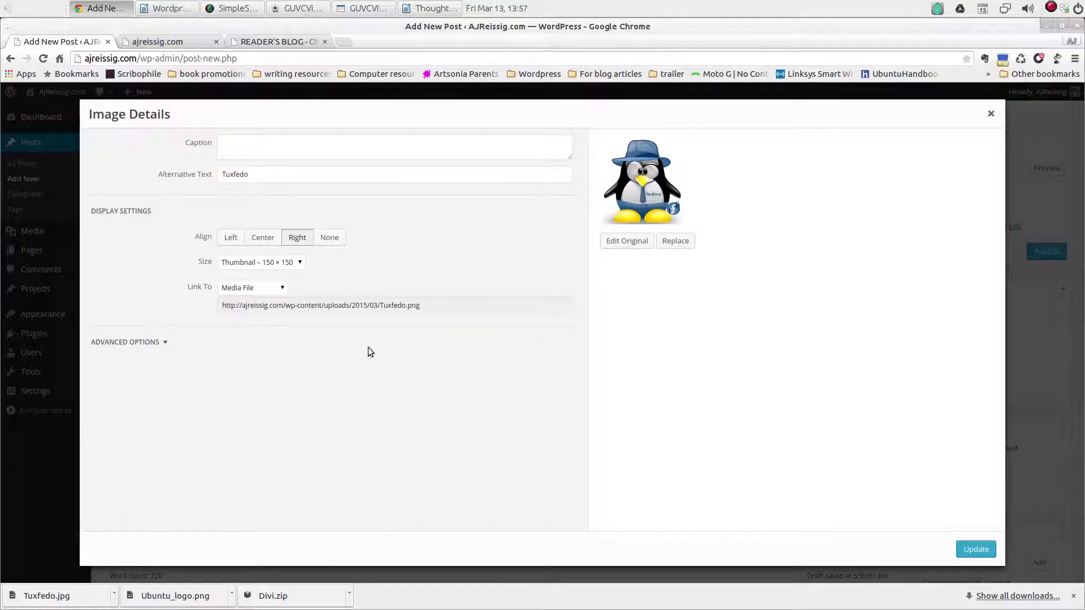
pyautogui.click(300, 263)
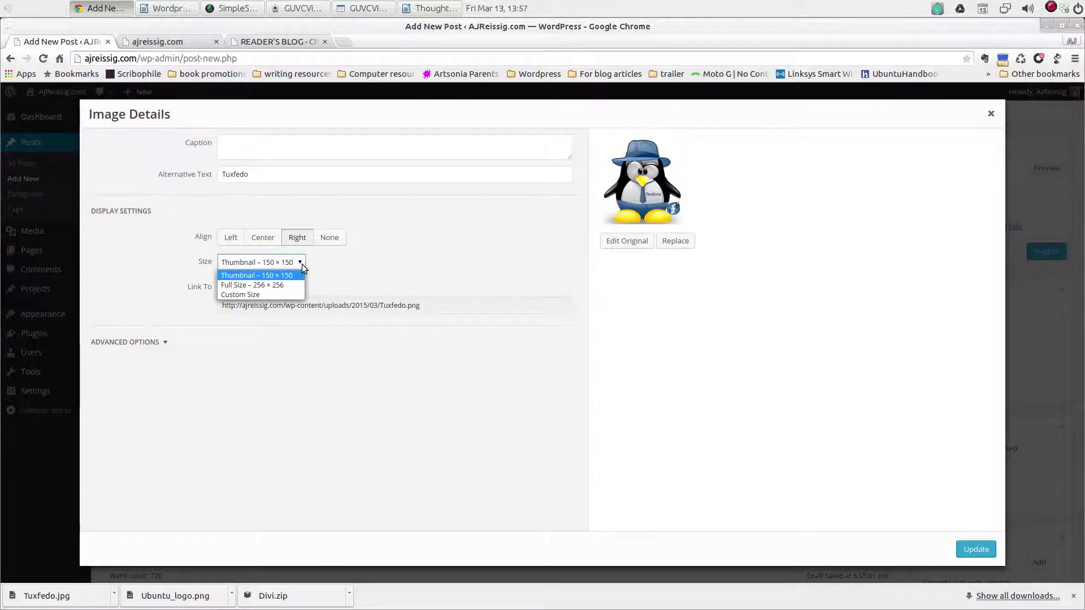
pyautogui.click(249, 294)
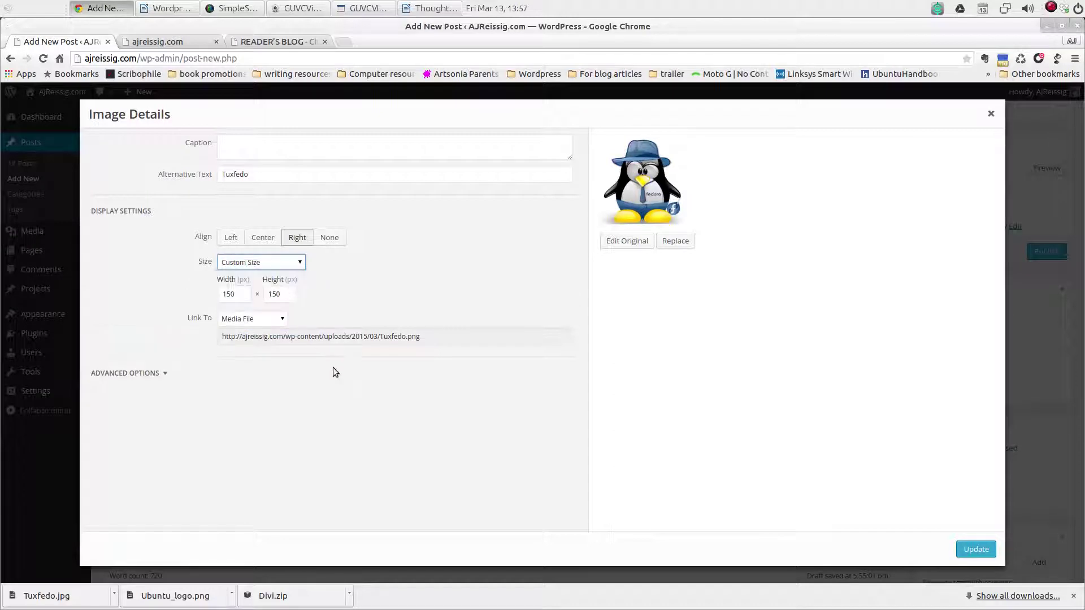
pyautogui.click(243, 297)
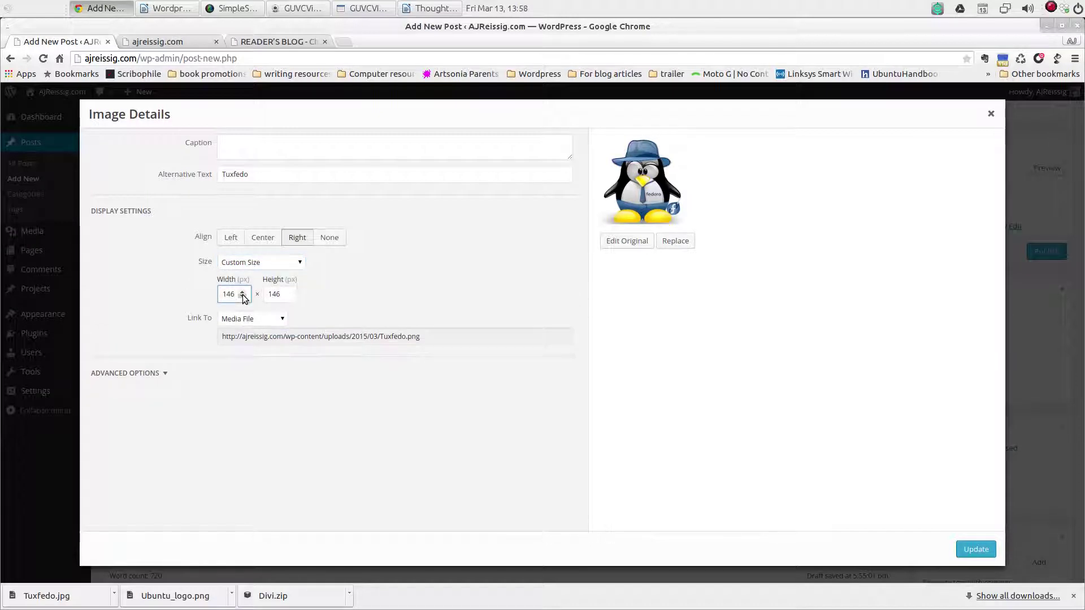
pyautogui.doubleClick(227, 294)
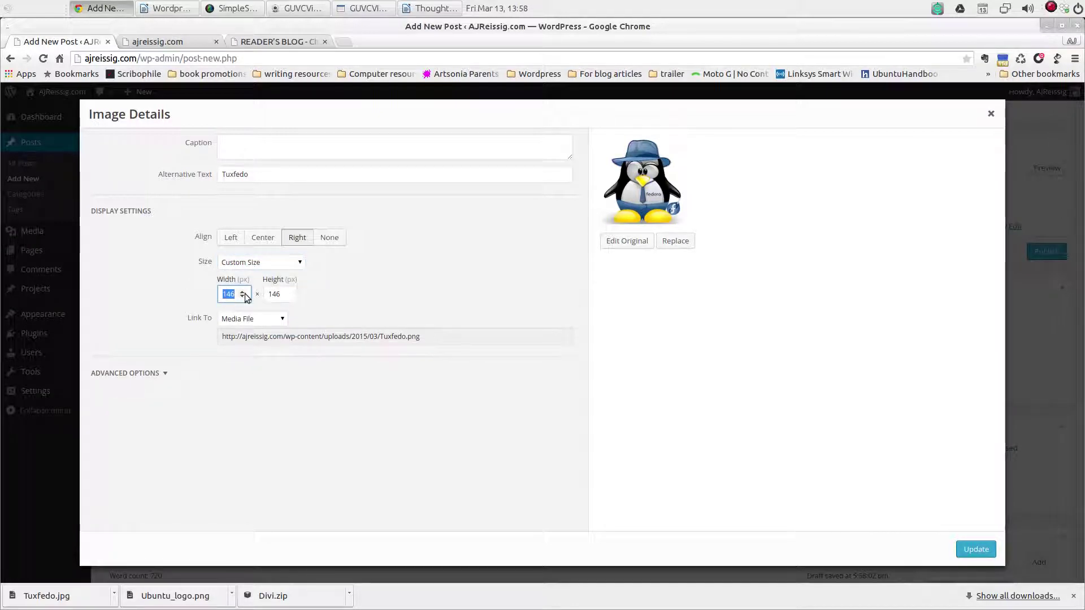
pyautogui.write('200')
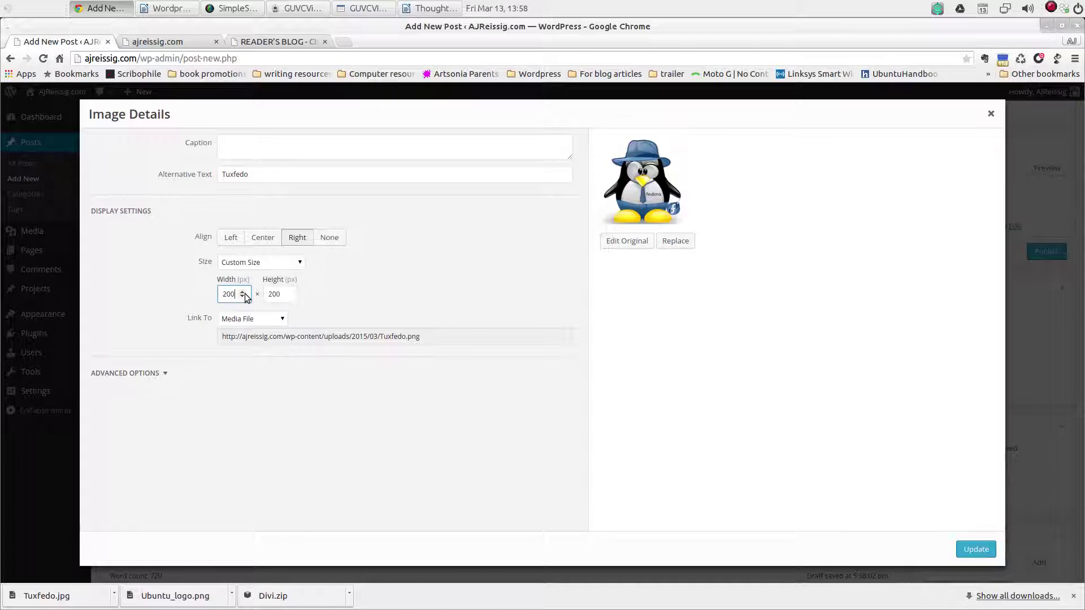
pyautogui.click(243, 382)
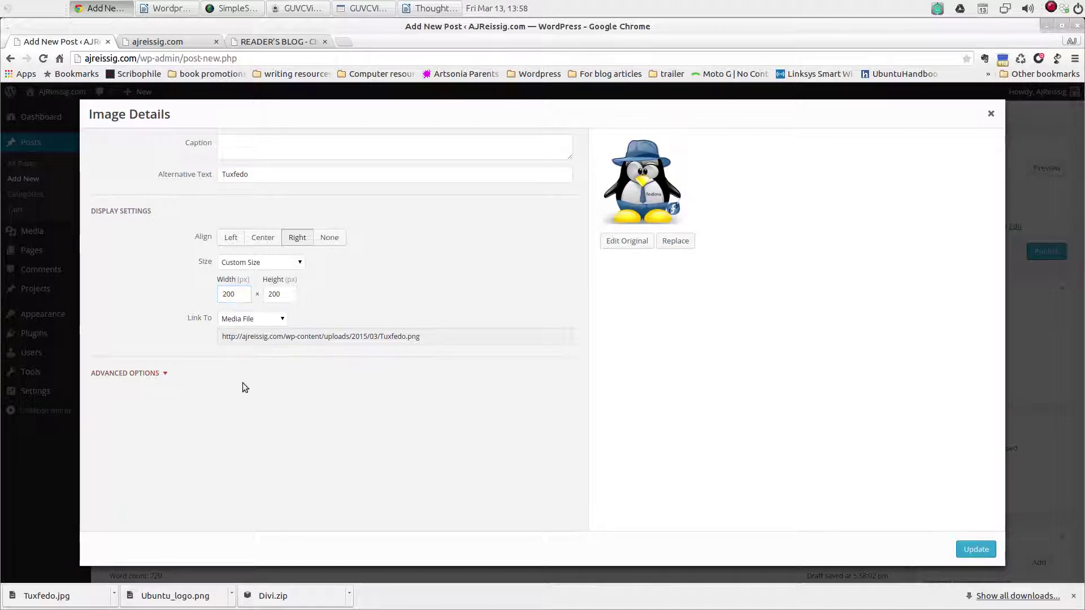
pyautogui.click(141, 374)
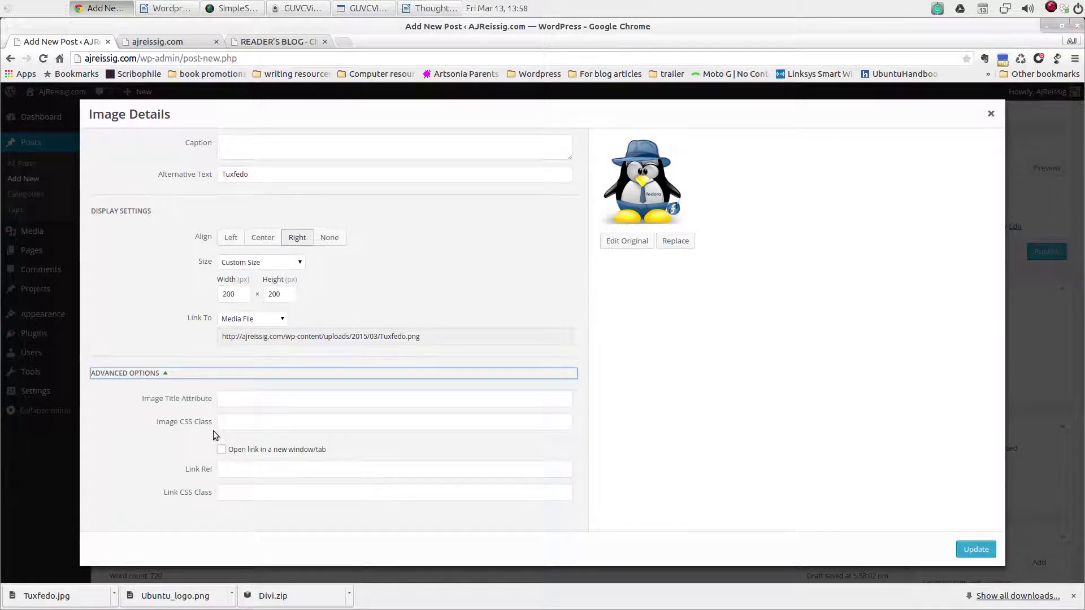
pyautogui.click(142, 375)
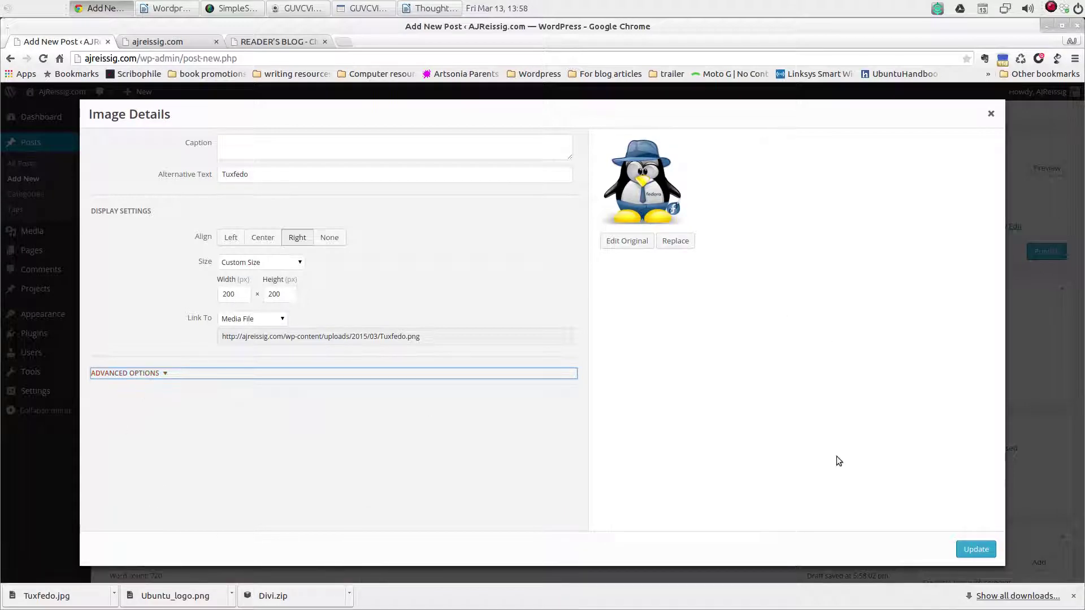
pyautogui.click(971, 546)
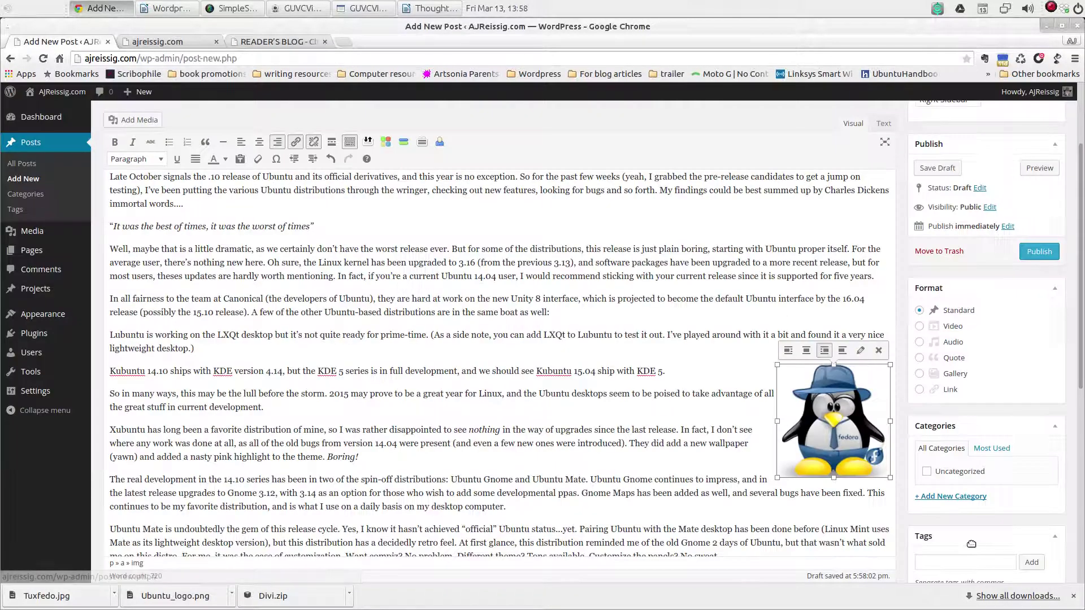
# Preview the post with the resized penguin picture, look it over and close the preview.
pyautogui.scroll(4, 893, 447)
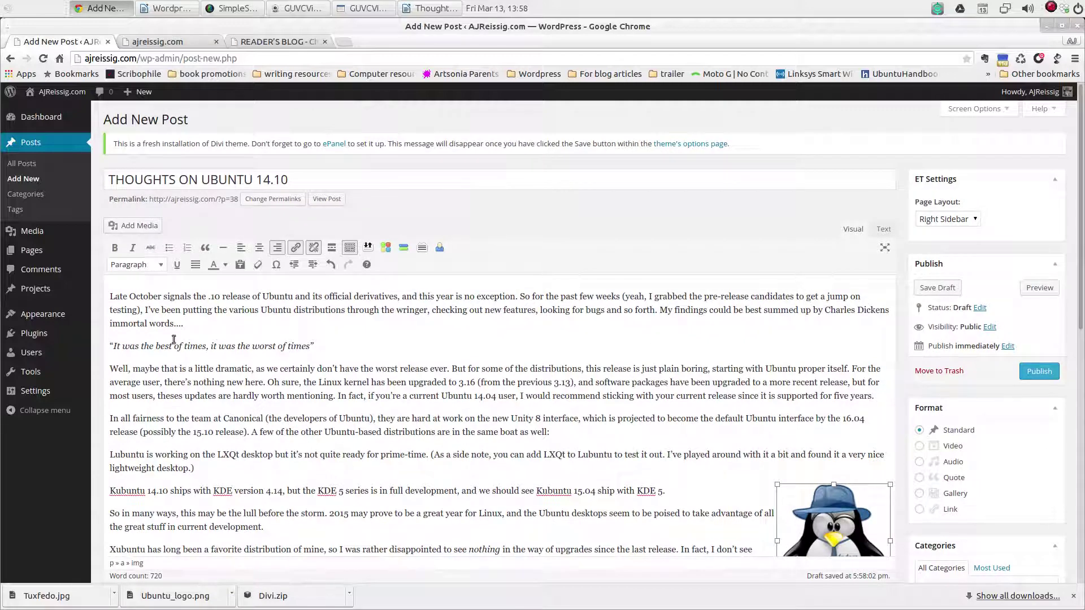
pyautogui.click(1029, 288)
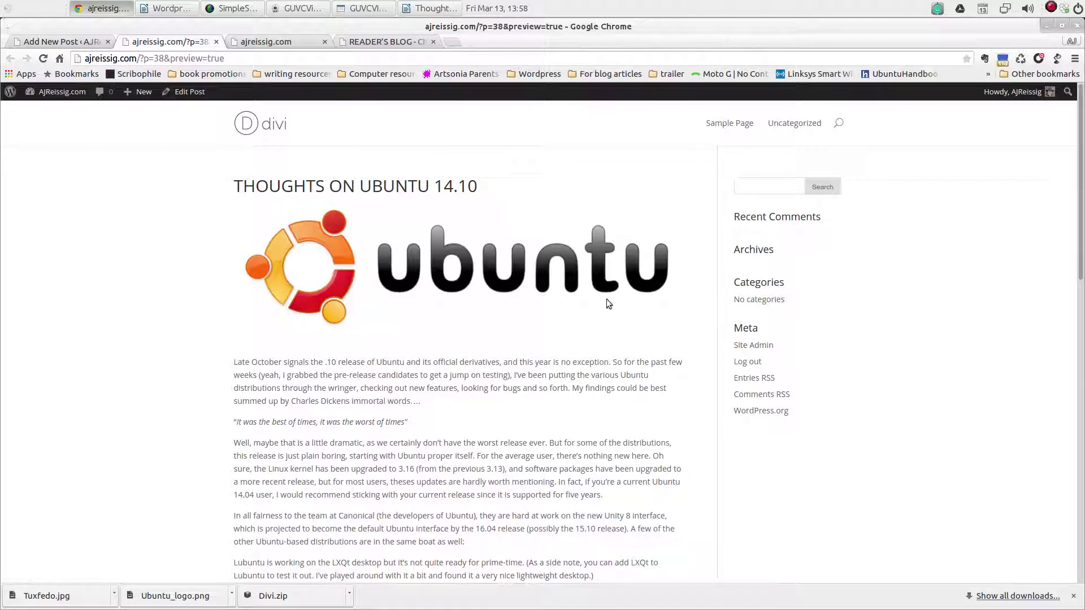
pyautogui.scroll(-5, 640, 327)
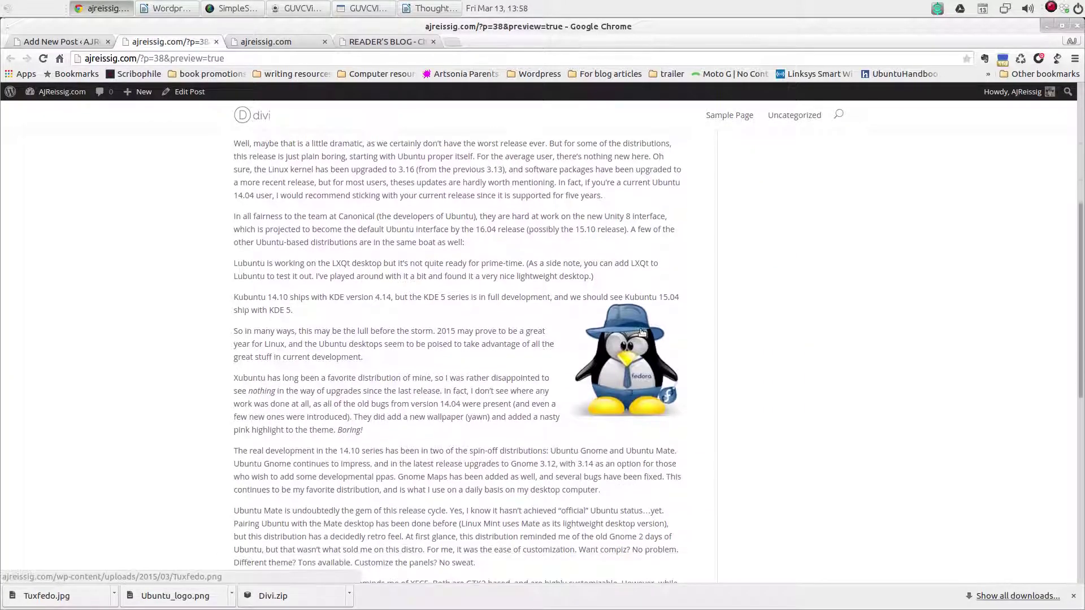
pyautogui.scroll(5, 641, 332)
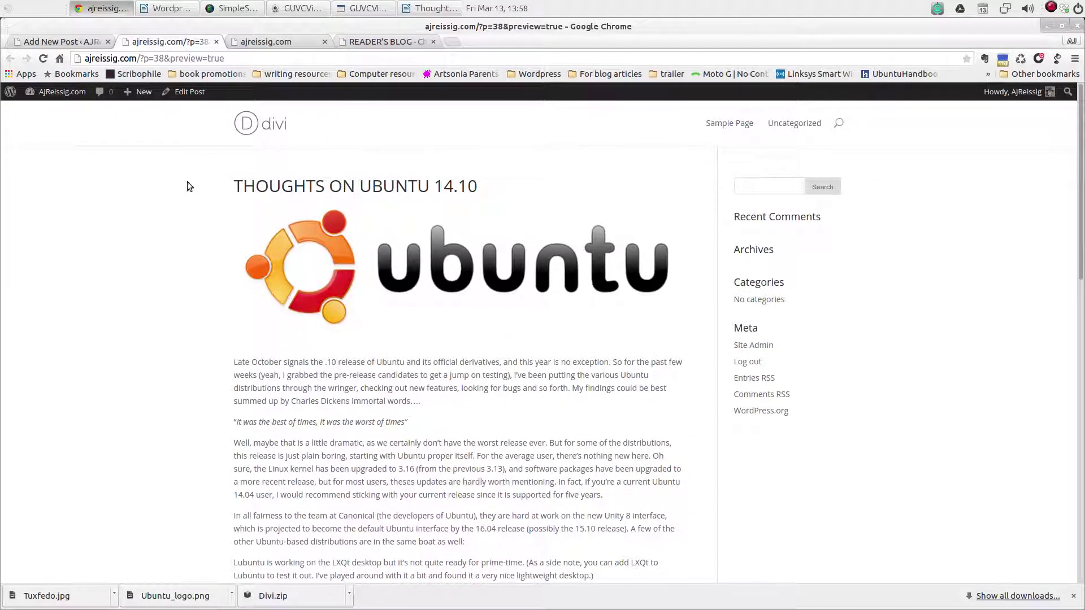
pyautogui.click(216, 42)
# Look over the finished post in the editor and save it as a draft.
pyautogui.scroll(-4, 484, 390)
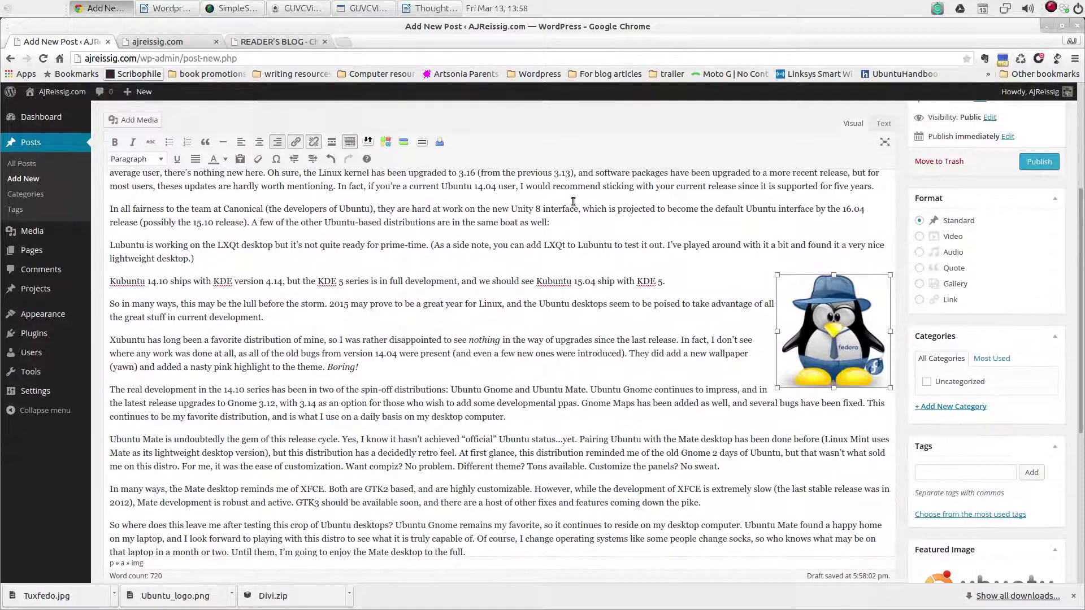
pyautogui.scroll(-3, 689, 424)
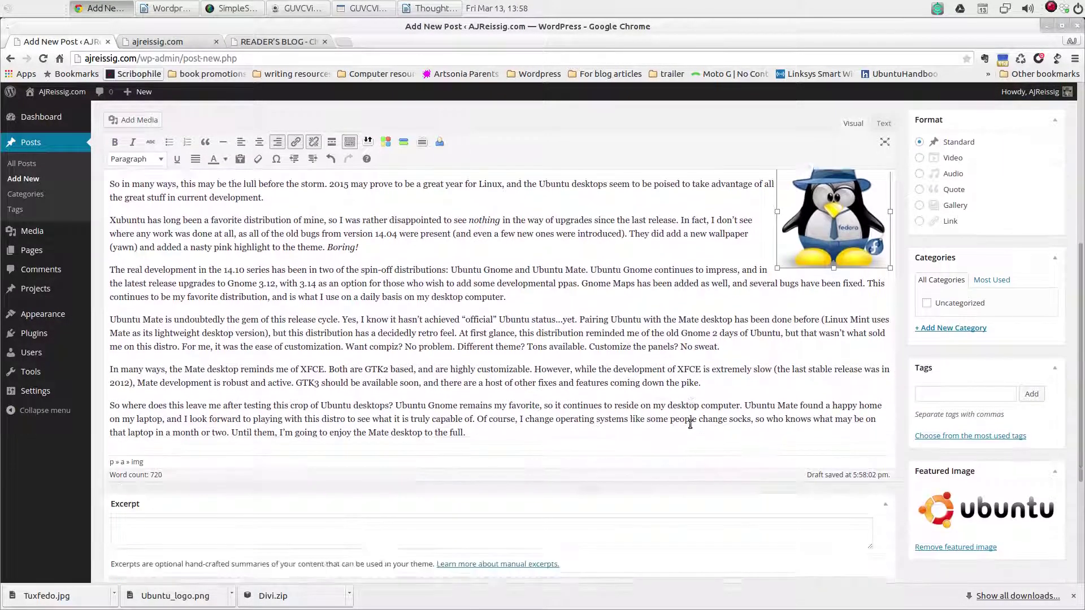
pyautogui.scroll(6, 689, 425)
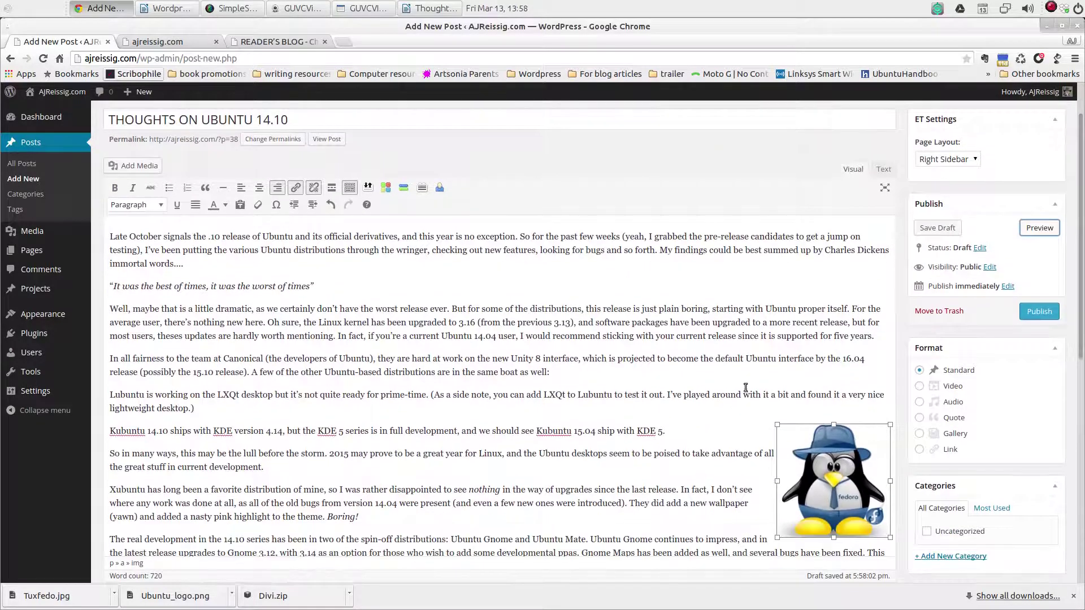
pyautogui.click(942, 228)
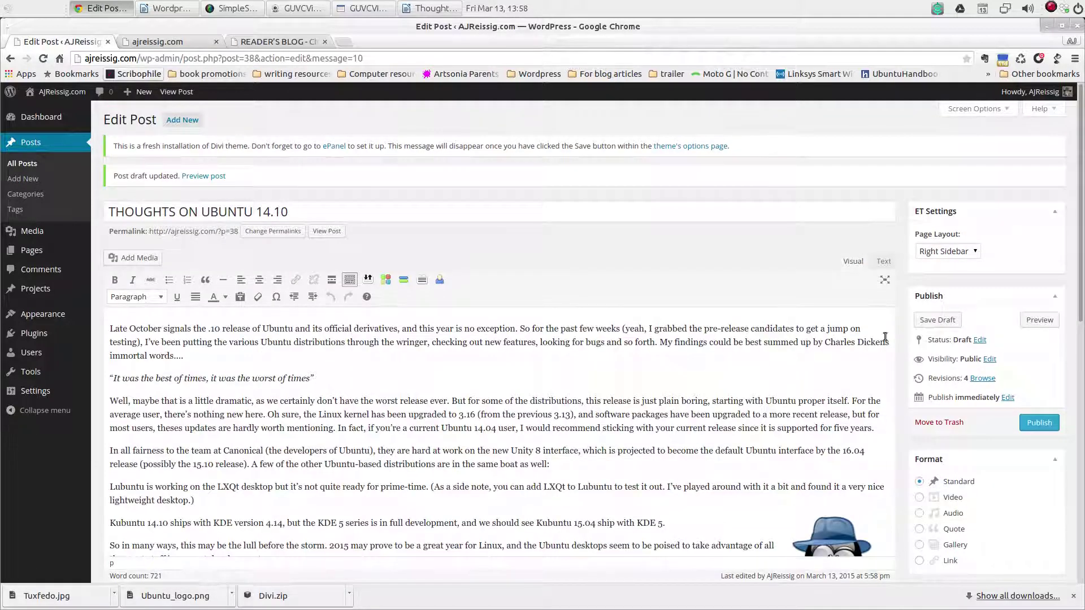
pyautogui.scroll(-5, 921, 356)
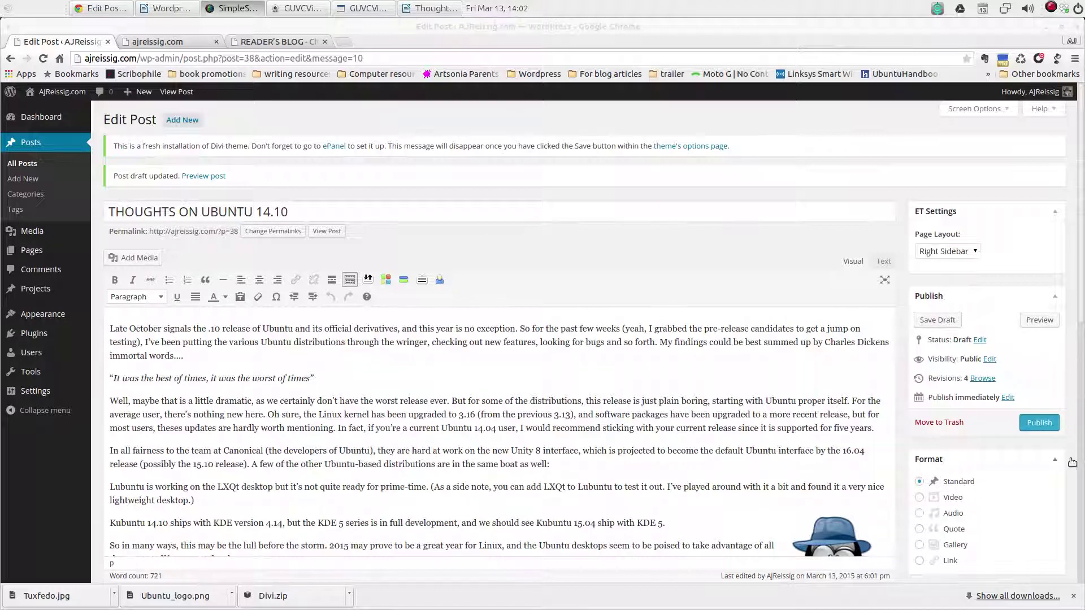
# Look at the post's category options, compare the READER'S BLOG site and the live site's front page, and return to the post editor.
pyautogui.scroll(-3, 1050, 518)
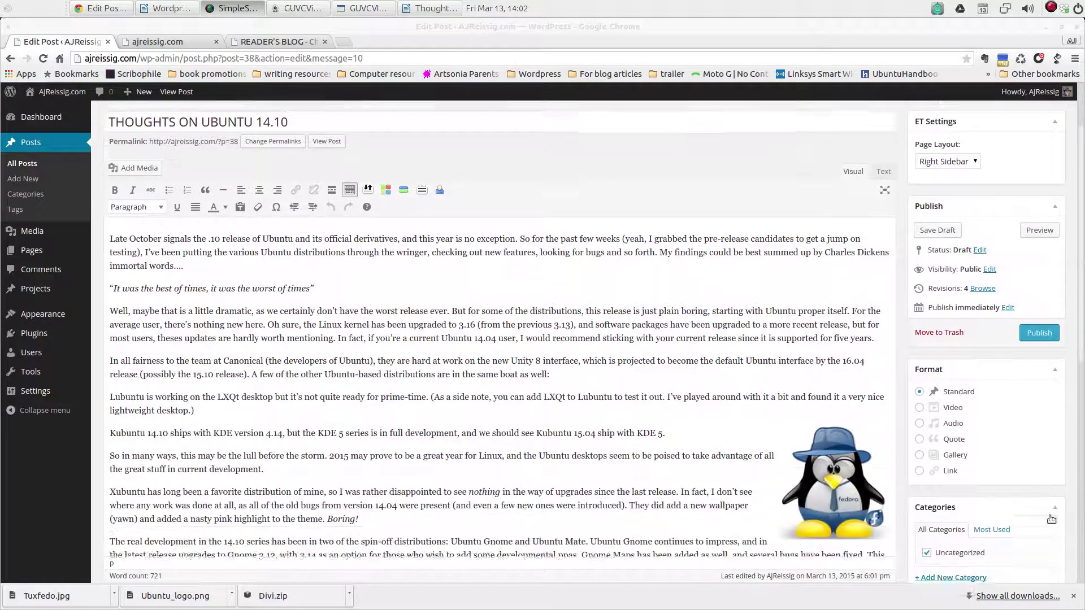
pyautogui.scroll(-1, 1050, 513)
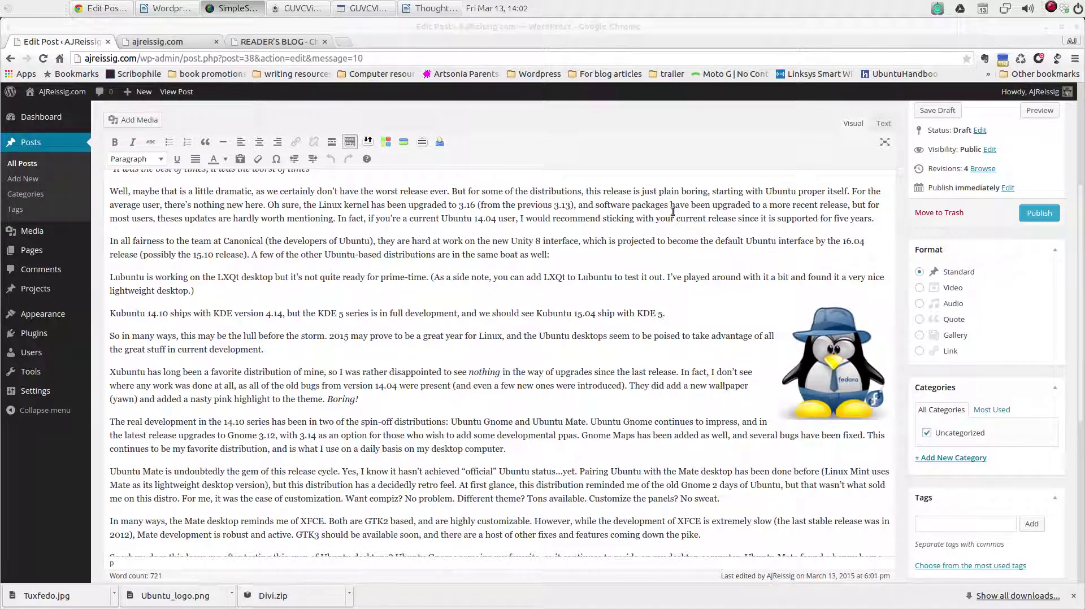
pyautogui.click(283, 41)
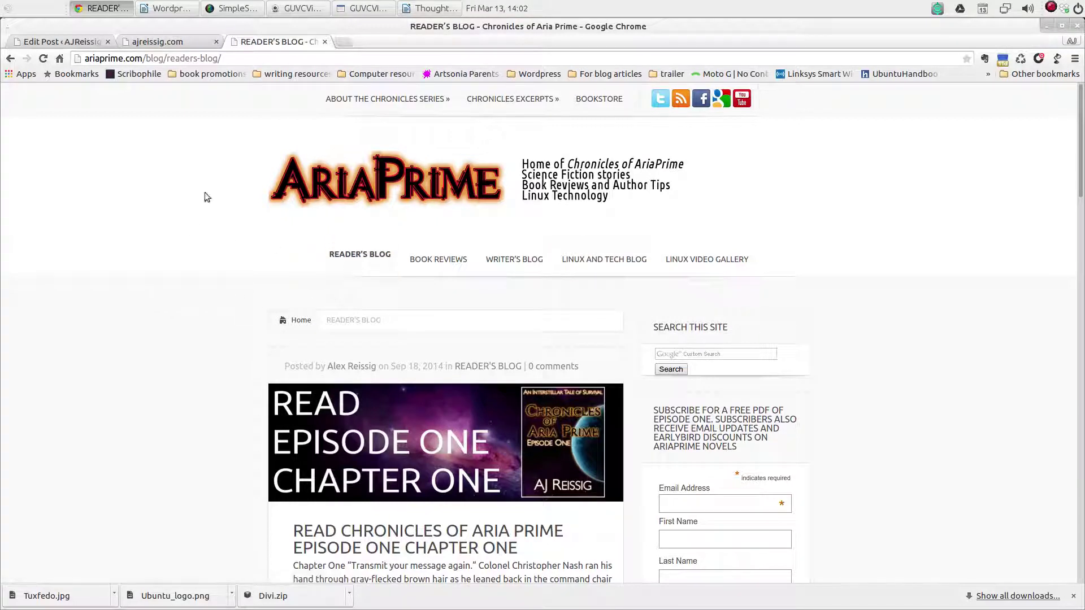
pyautogui.click(179, 47)
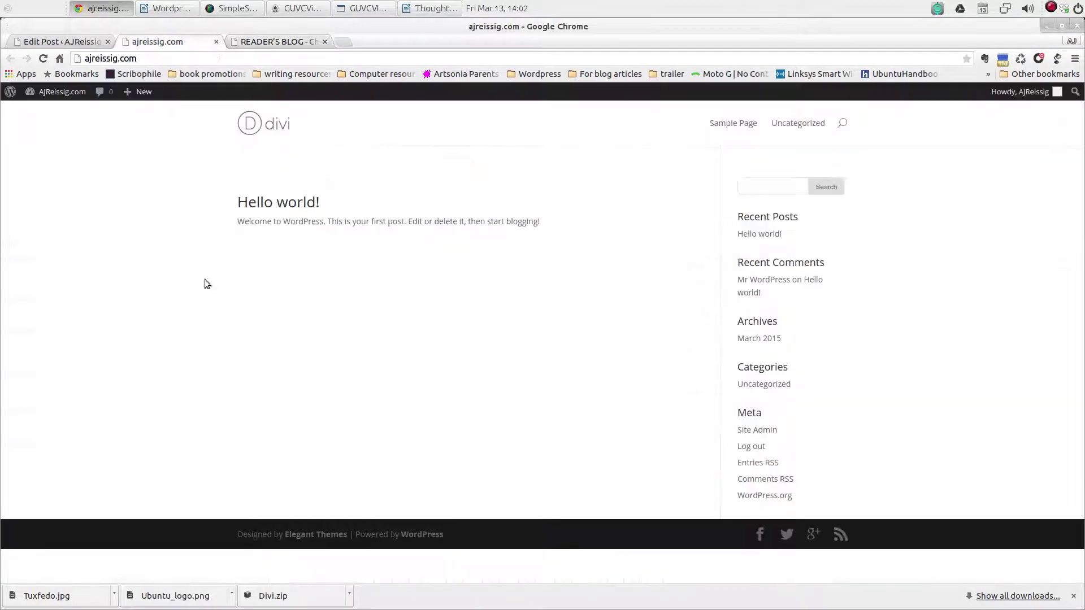
pyautogui.click(61, 42)
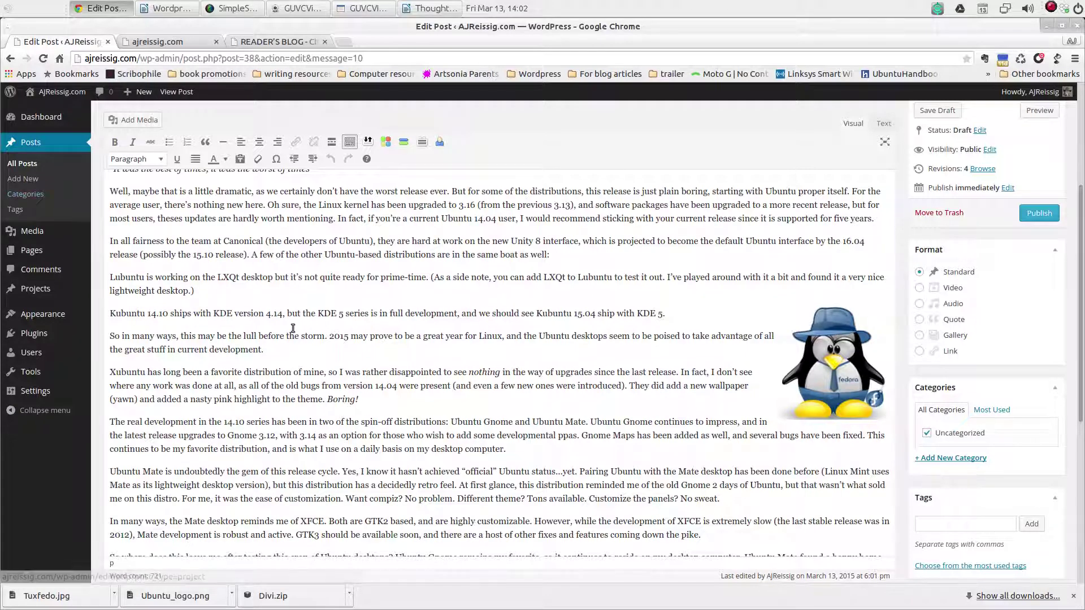
# Add a new category named Linux to the post and unassign the Uncategorized category.
pyautogui.click(971, 459)
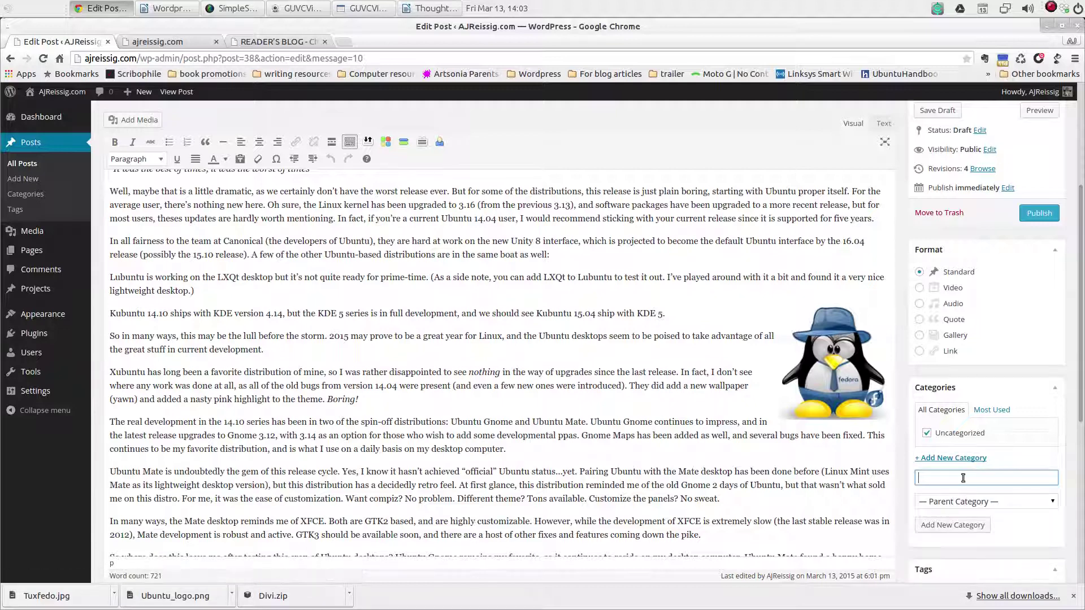
pyautogui.write('Linux')
pyautogui.scroll(-1, 1020, 534)
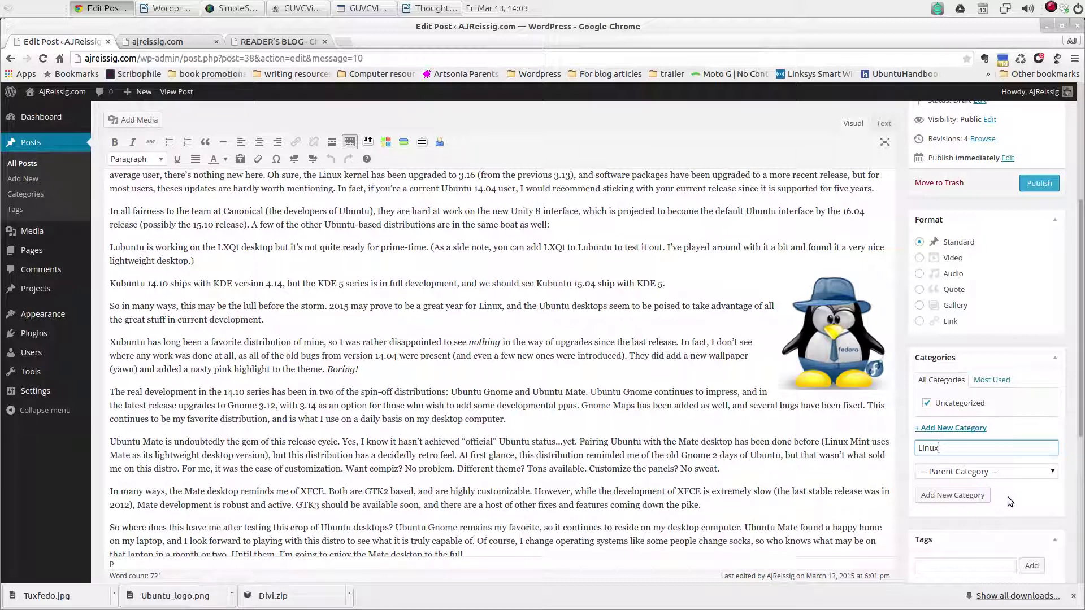
pyautogui.click(966, 496)
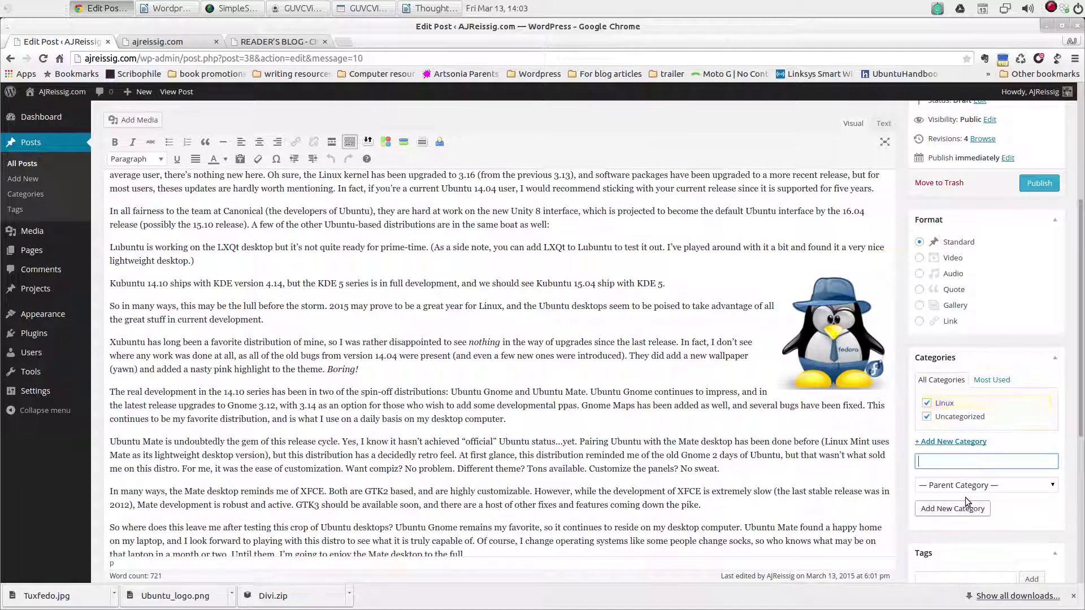
pyautogui.click(928, 417)
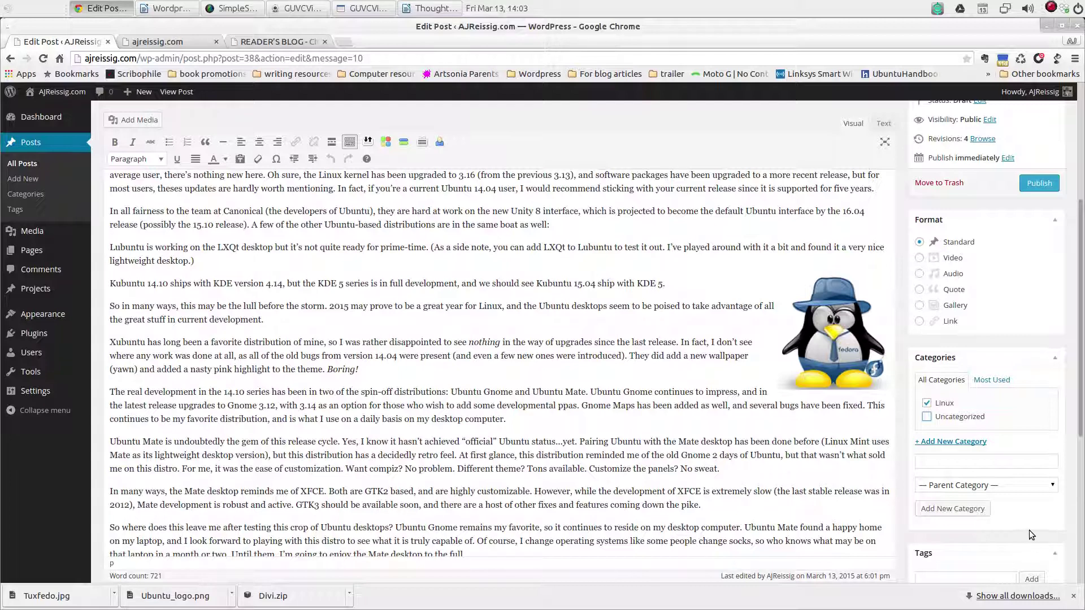
# Add the tags Linux and Ubuntu to the post and save it as a draft.
pyautogui.scroll(-2, 1029, 530)
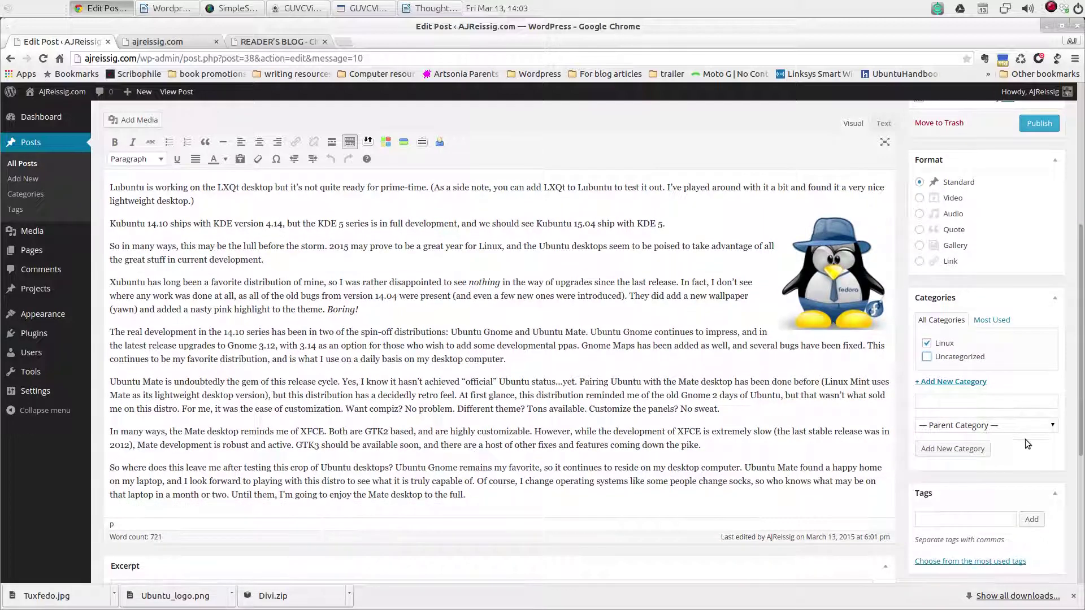
pyautogui.scroll(-3, 1042, 455)
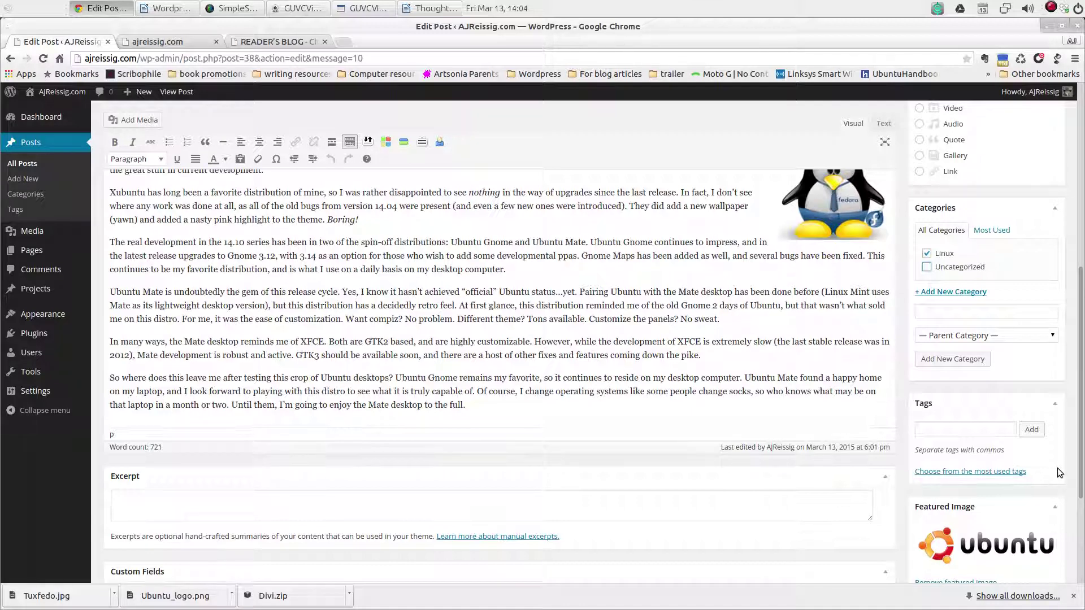
pyautogui.click(976, 432)
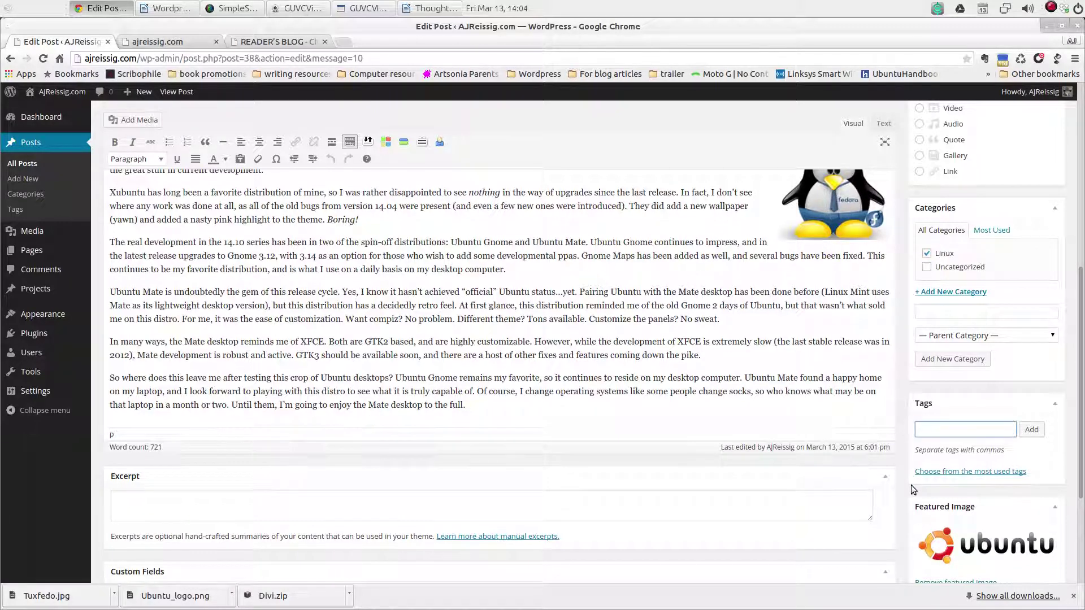
pyautogui.write('Linux')
pyautogui.press('Return')
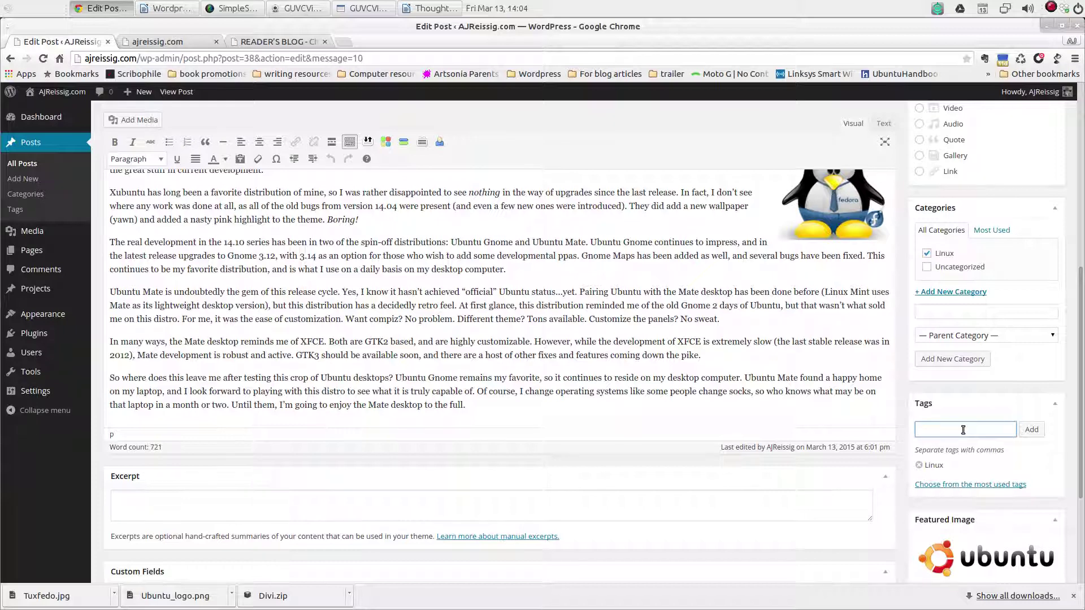
pyautogui.write('Ubuntu')
pyautogui.press('Return')
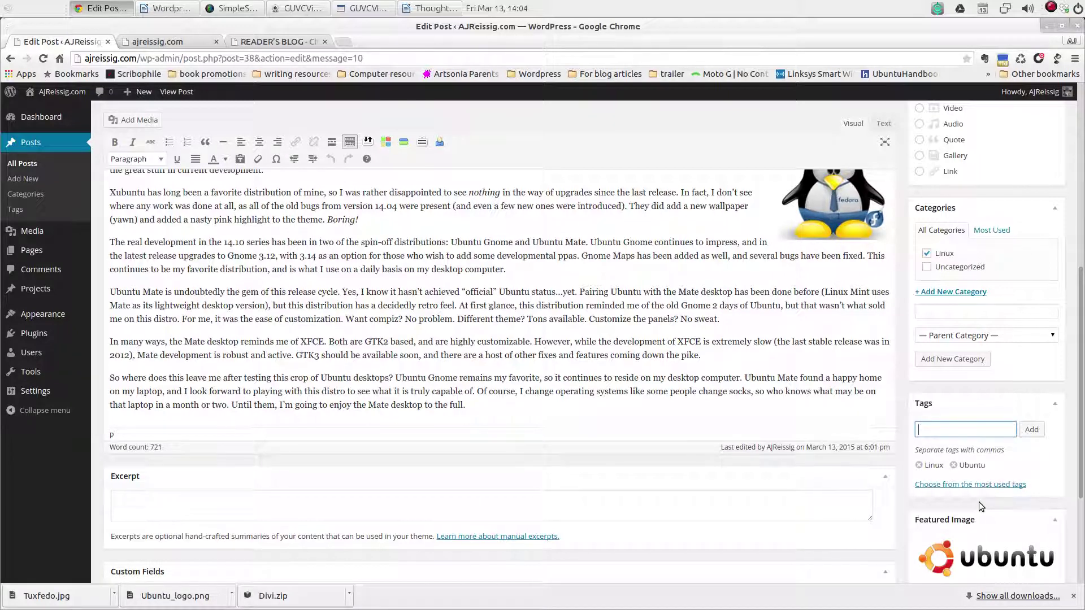
pyautogui.scroll(-3, 984, 503)
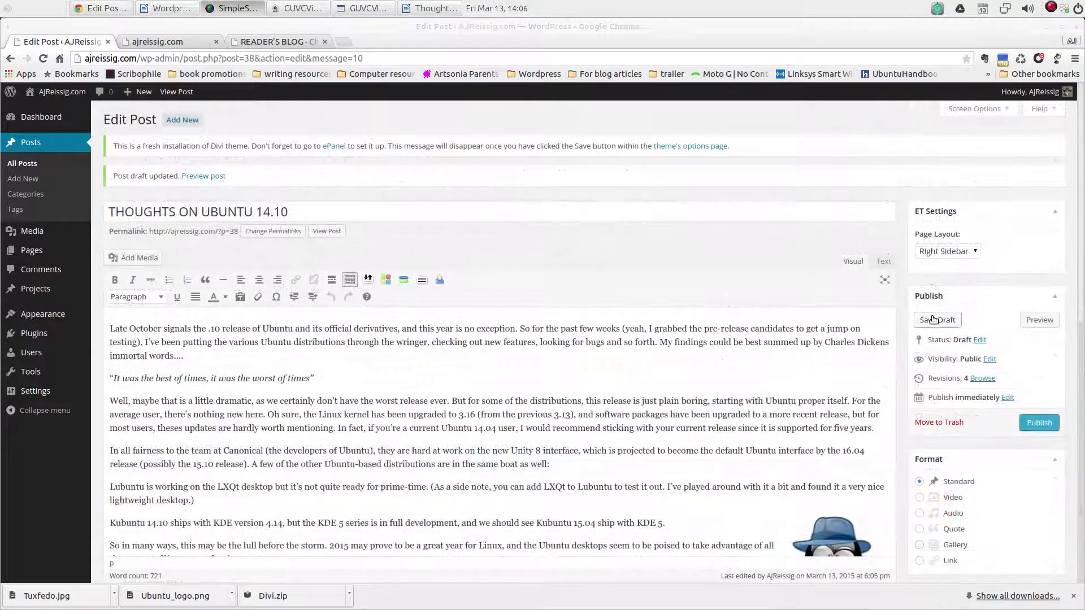
pyautogui.click(934, 320)
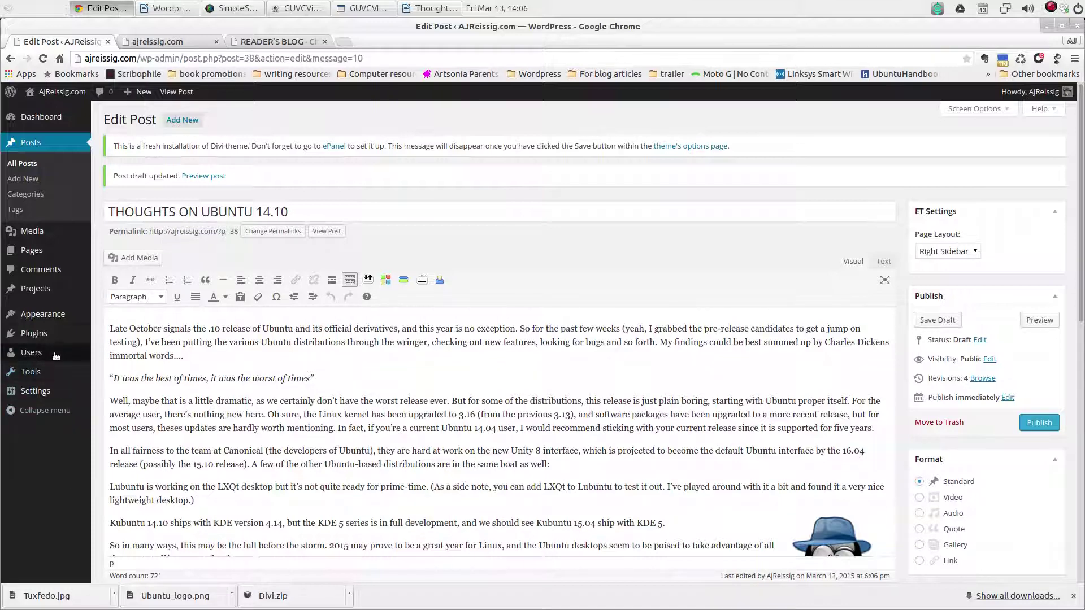
# Set the site's permalink structure to Post name in a separate browser tab, save it, and save the post draft again.
pyautogui.moveTo(38, 391)
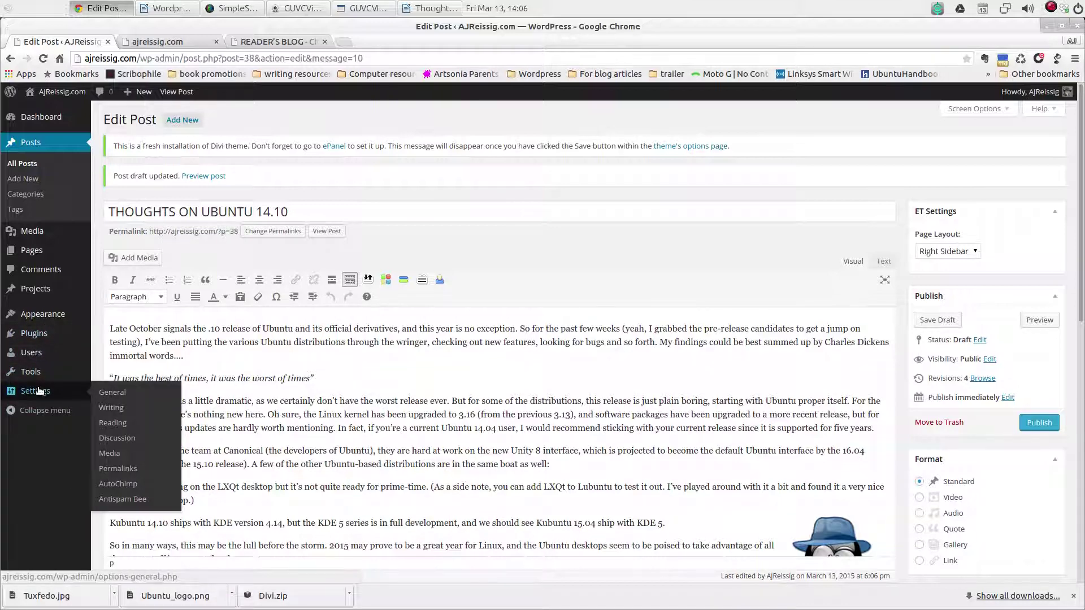
pyautogui.rightClick(122, 468)
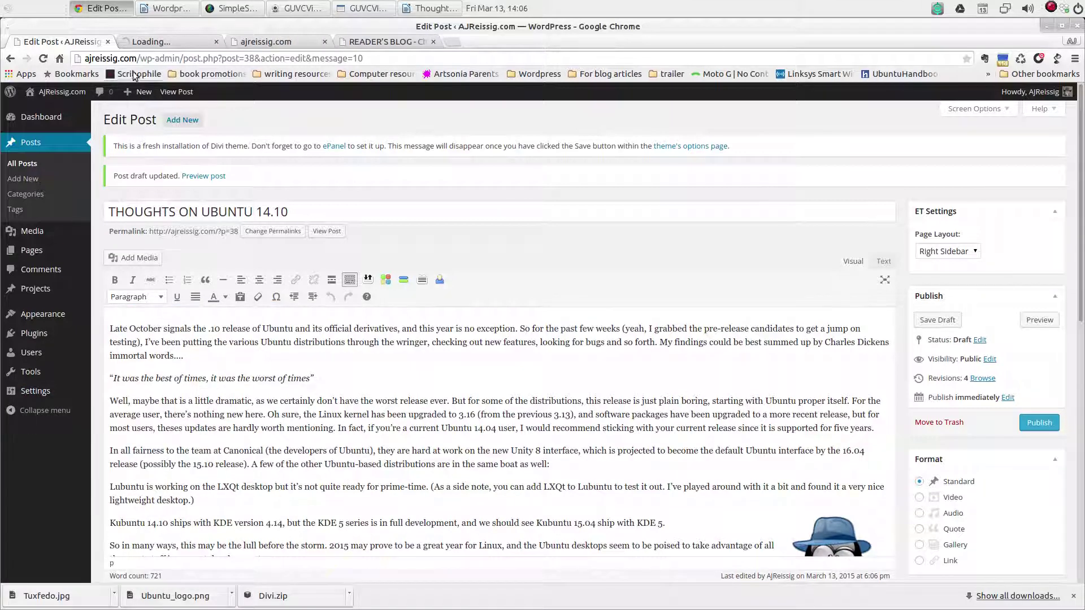
pyautogui.click(161, 42)
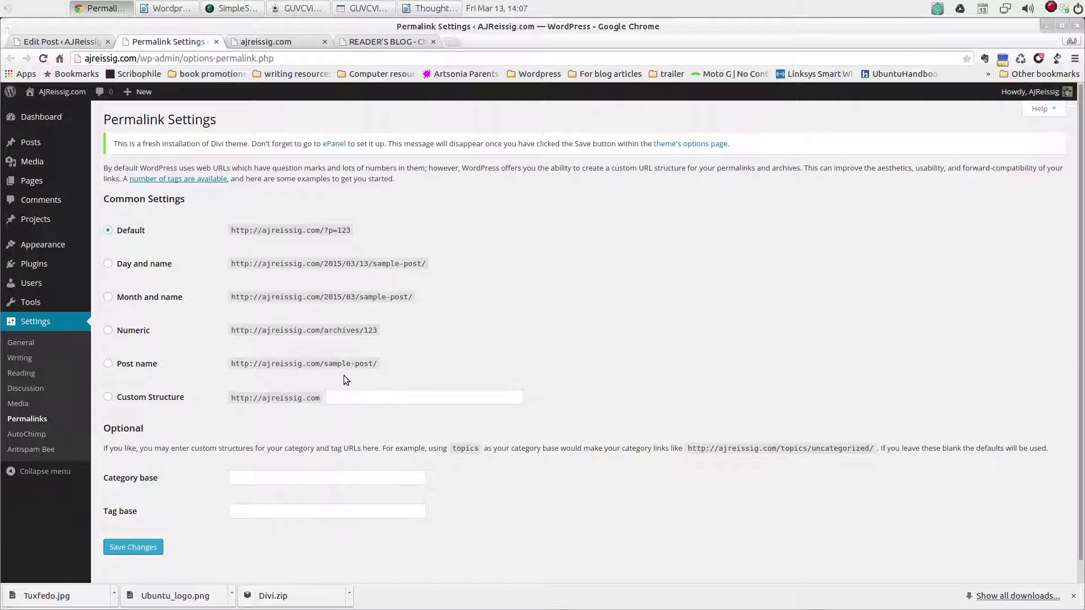
pyautogui.click(107, 364)
pyautogui.scroll(-1, 565, 475)
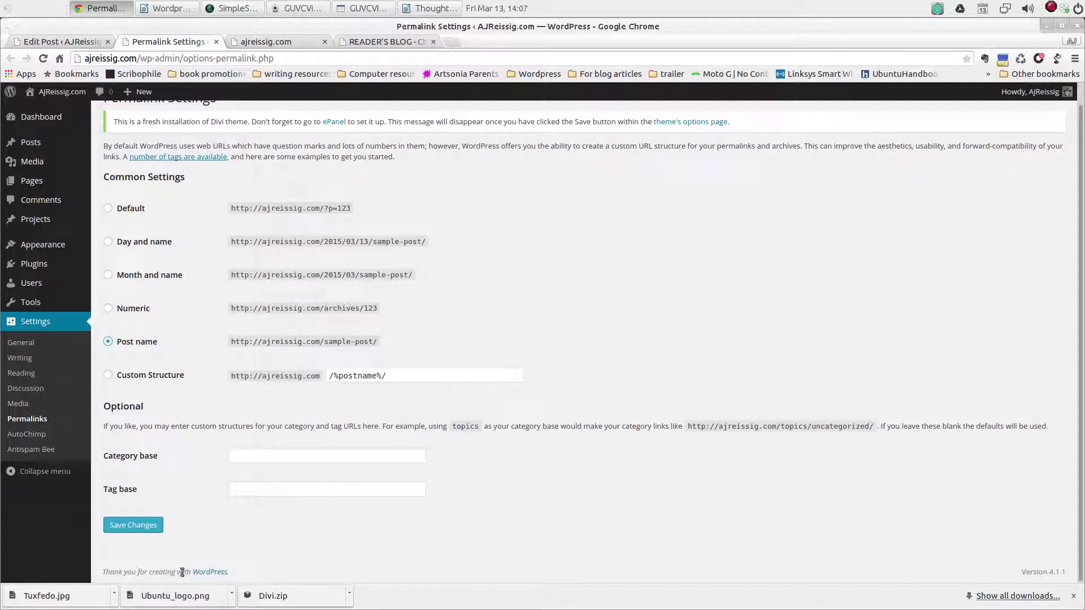
pyautogui.click(137, 527)
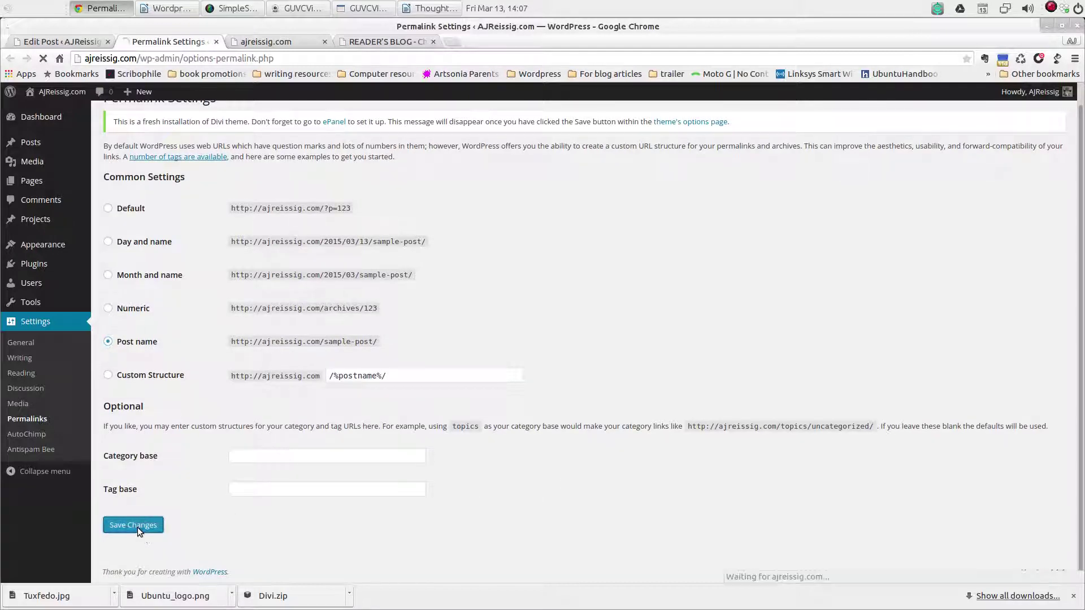
pyautogui.click(51, 45)
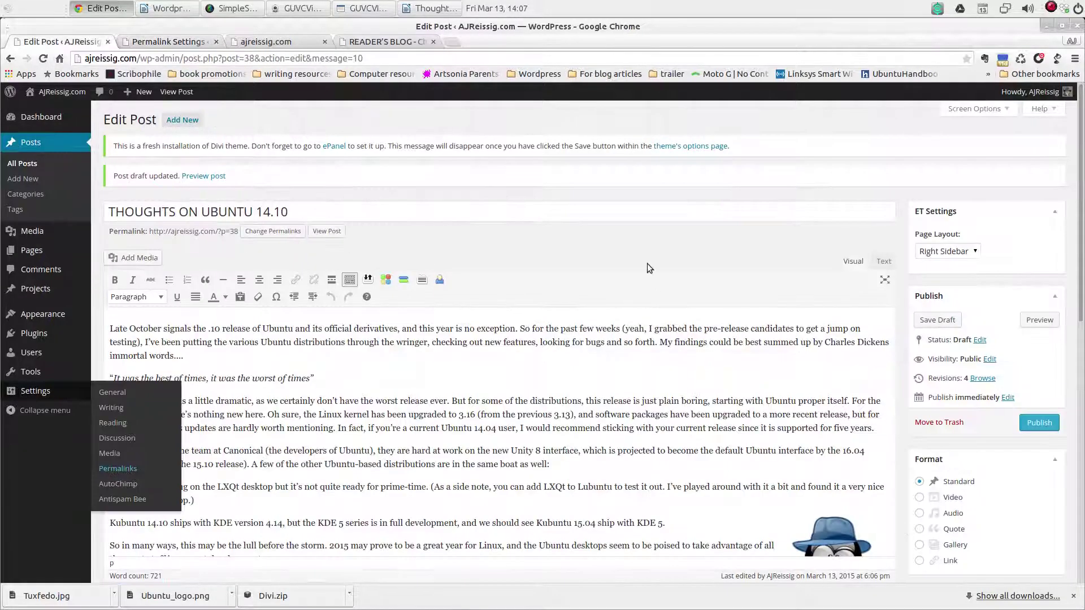
pyautogui.click(938, 320)
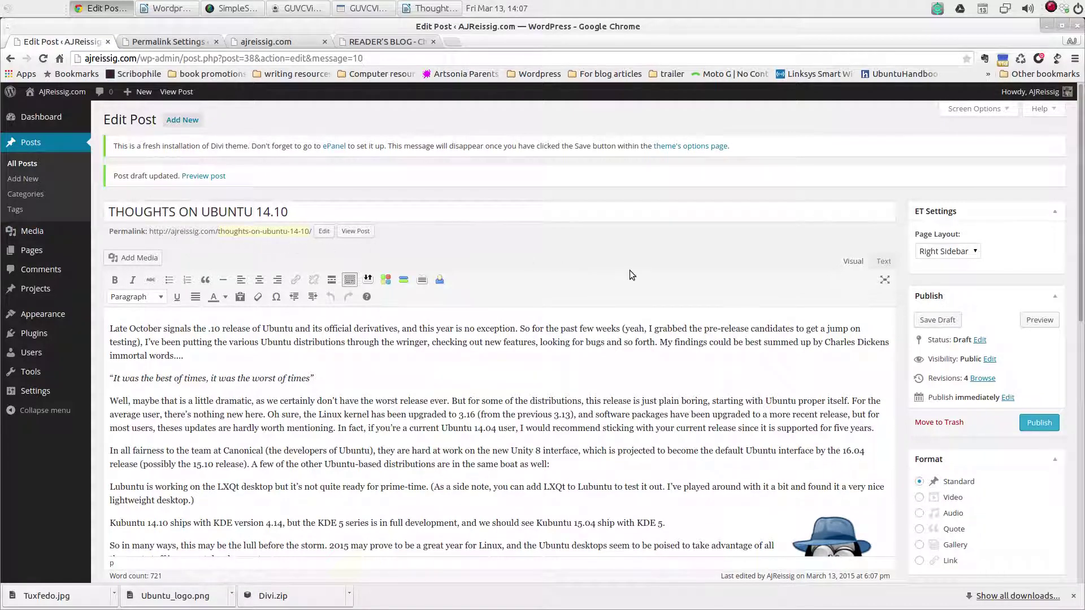
# Check the post's category and tags and publish the post.
pyautogui.scroll(-5, 1000, 444)
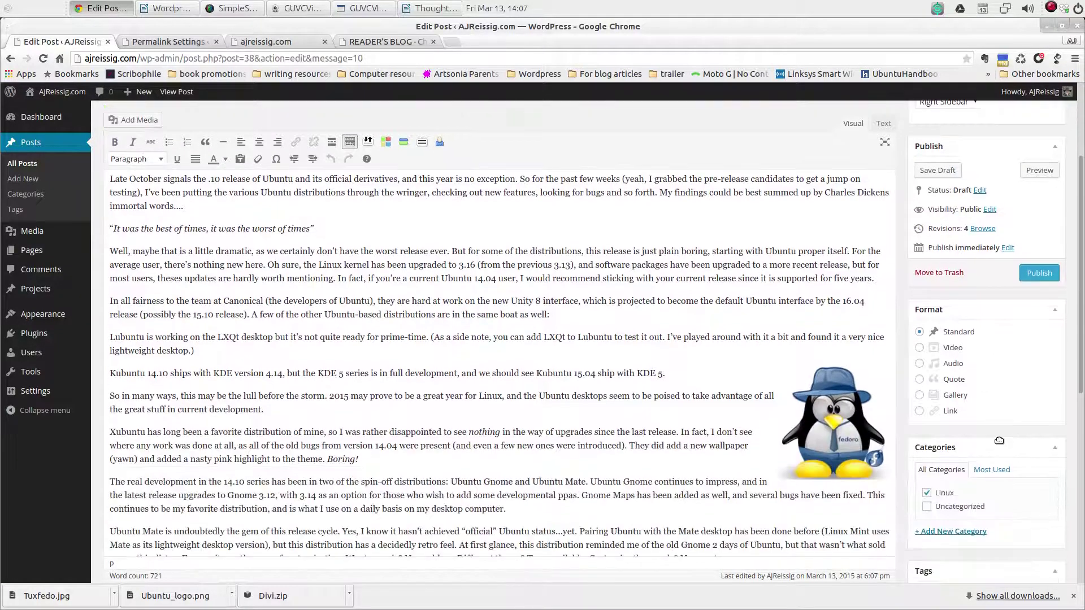
pyautogui.scroll(-3, 999, 439)
pyautogui.scroll(5, 999, 439)
pyautogui.scroll(-4, 998, 439)
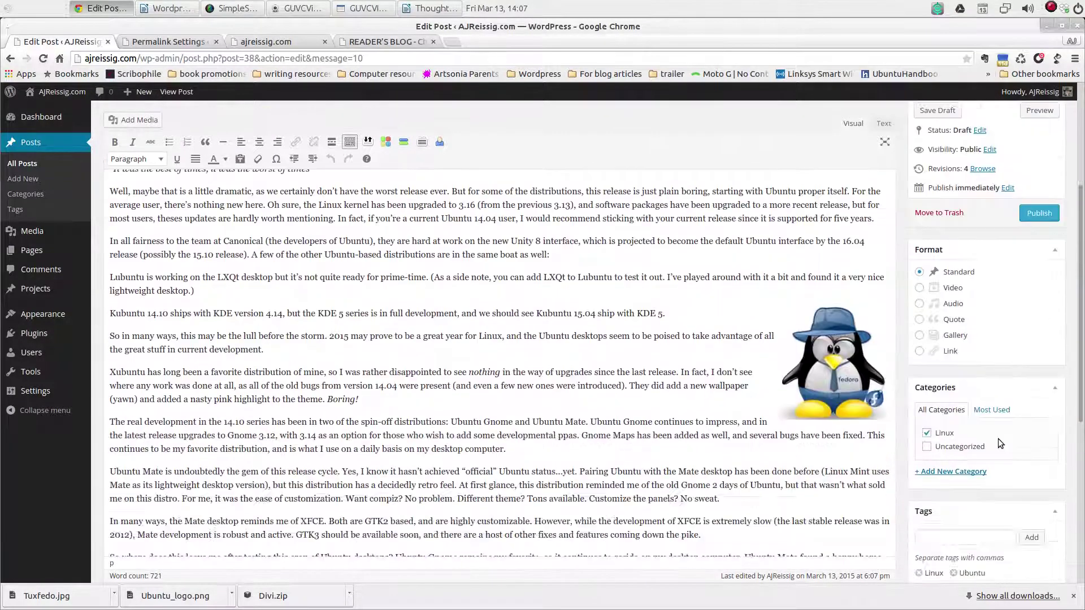
pyautogui.scroll(-5, 998, 439)
pyautogui.scroll(3, 999, 441)
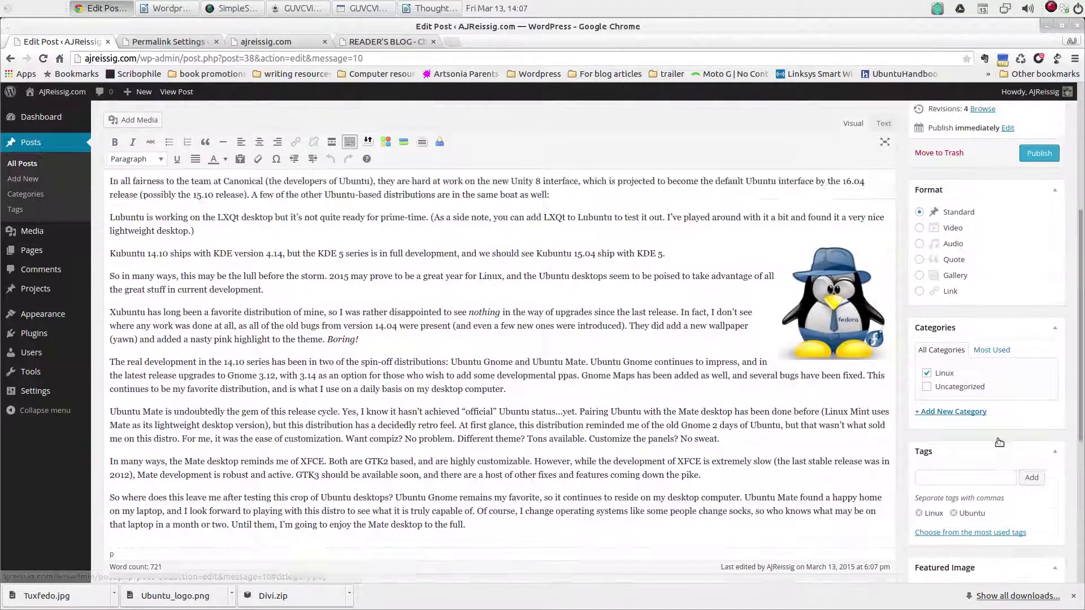
pyautogui.scroll(8, 999, 442)
pyautogui.click(1032, 393)
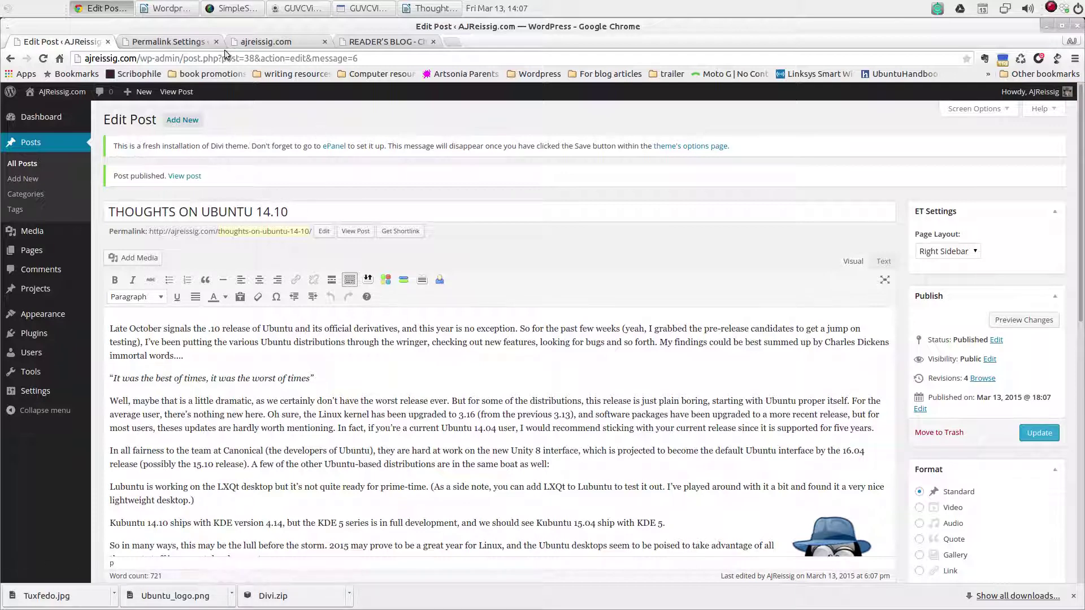
# Reload the live site's front page, open the published Ubuntu 14.10 post, read it through, close it and return to the WordPress admin page.
pyautogui.click(264, 42)
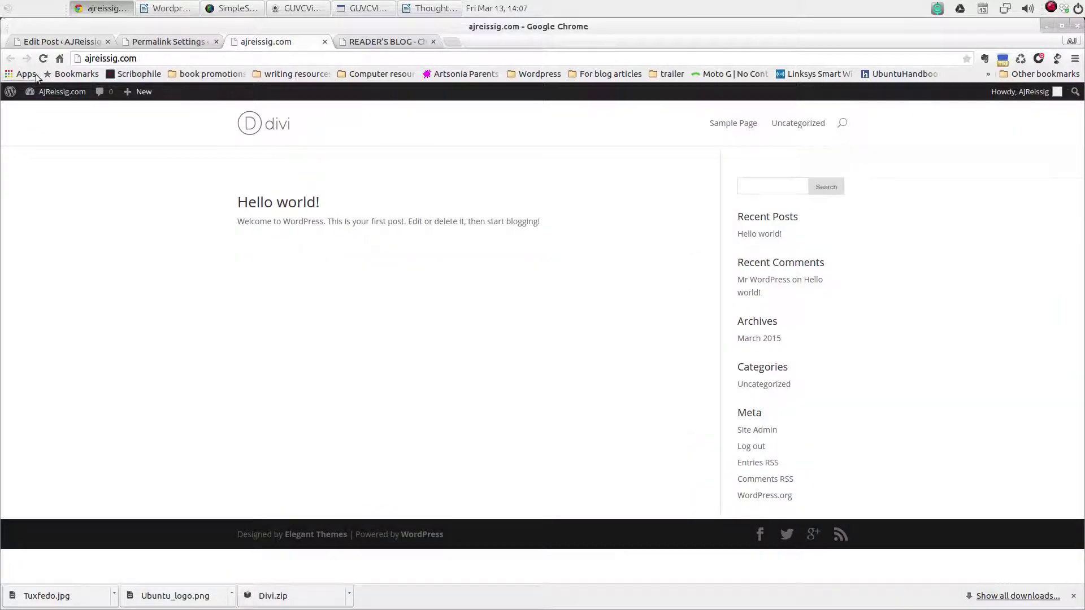
pyautogui.click(43, 58)
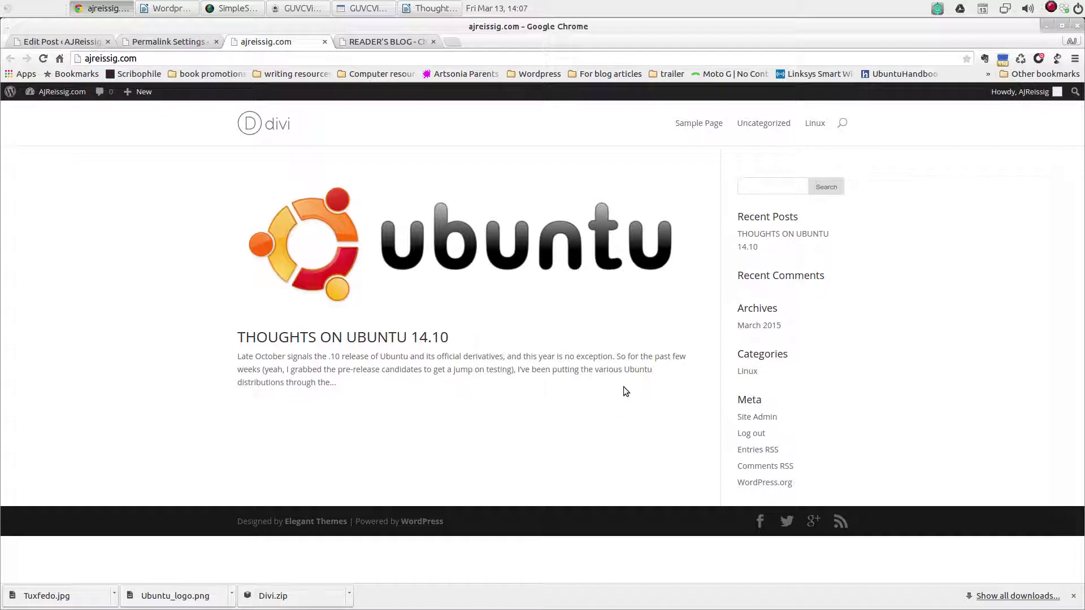
pyautogui.click(377, 340)
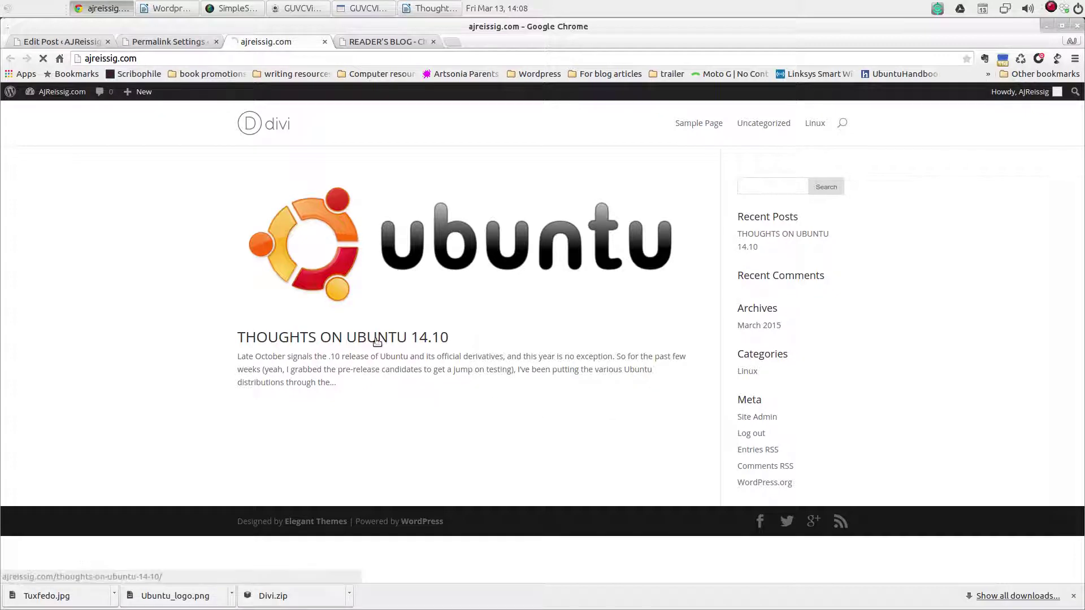
pyautogui.scroll(-15, 473, 465)
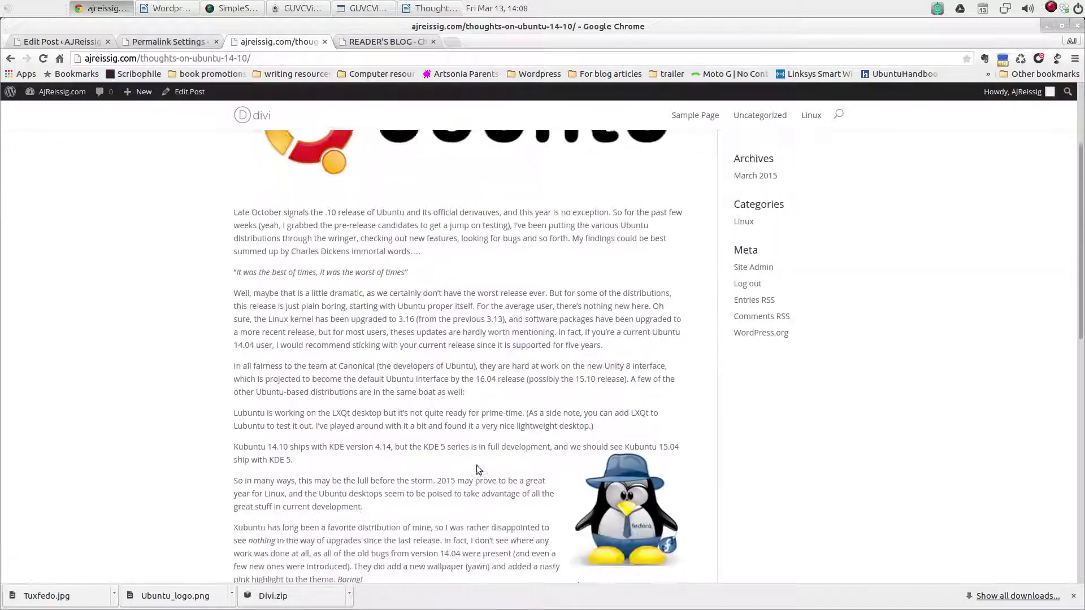
pyautogui.scroll(-4, 479, 466)
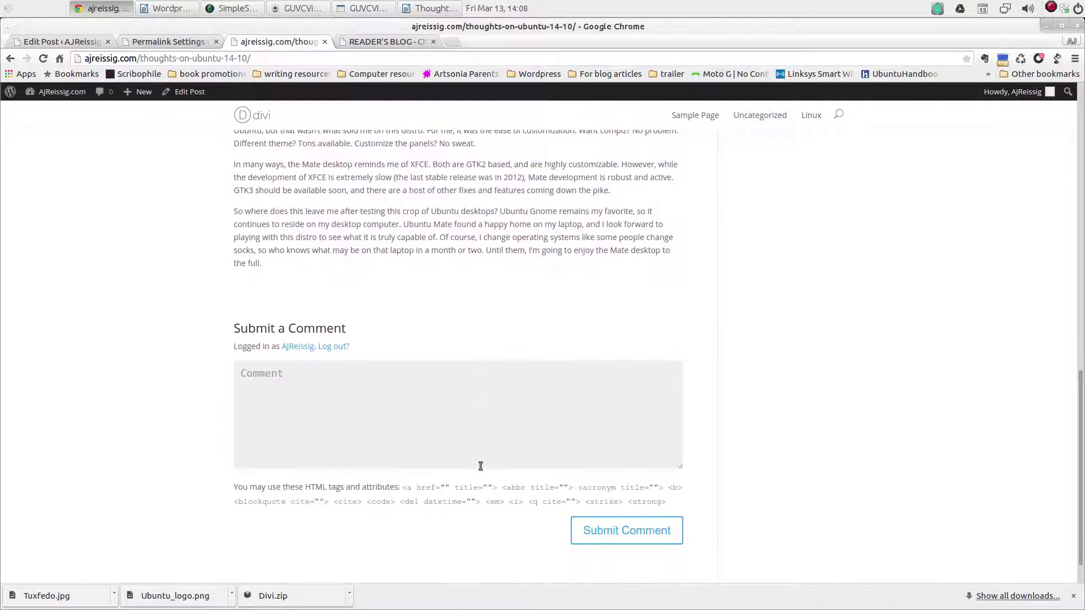
pyautogui.scroll(20, 480, 464)
pyautogui.scroll(3, 481, 460)
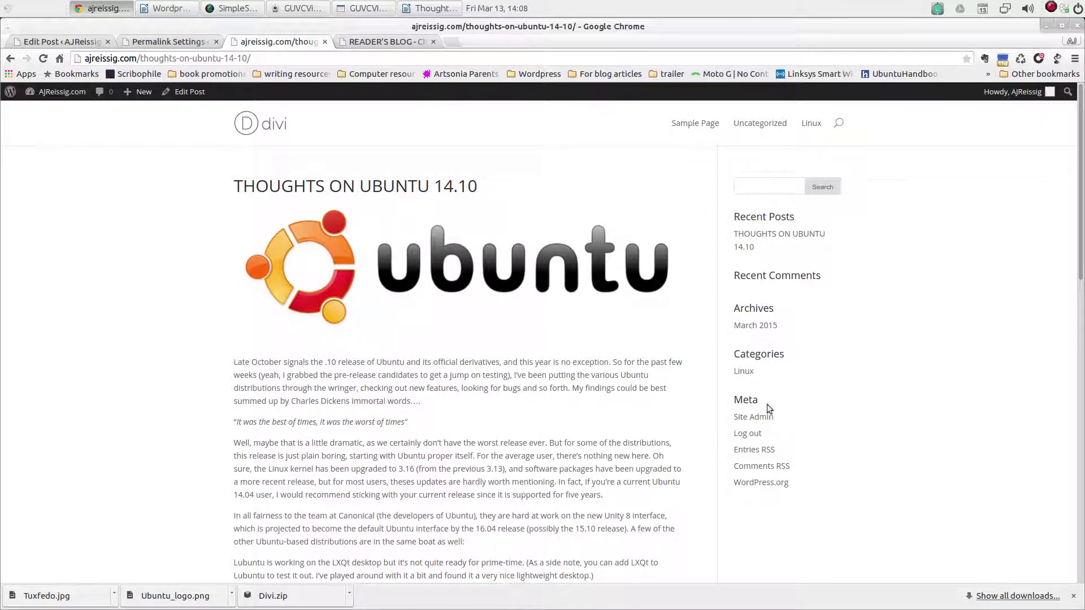
pyautogui.click(325, 42)
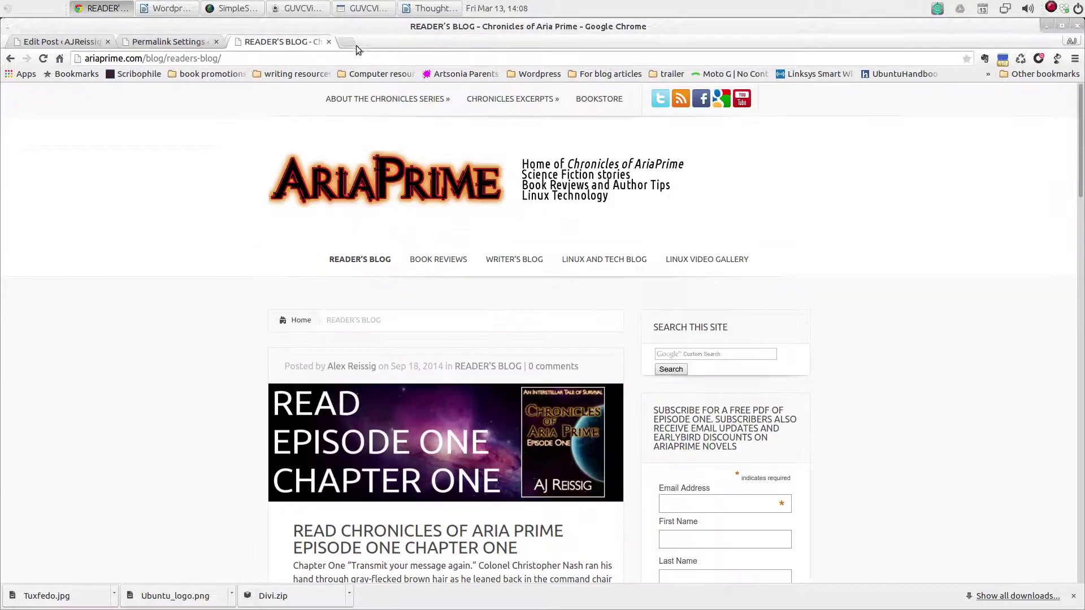
pyautogui.click(48, 43)
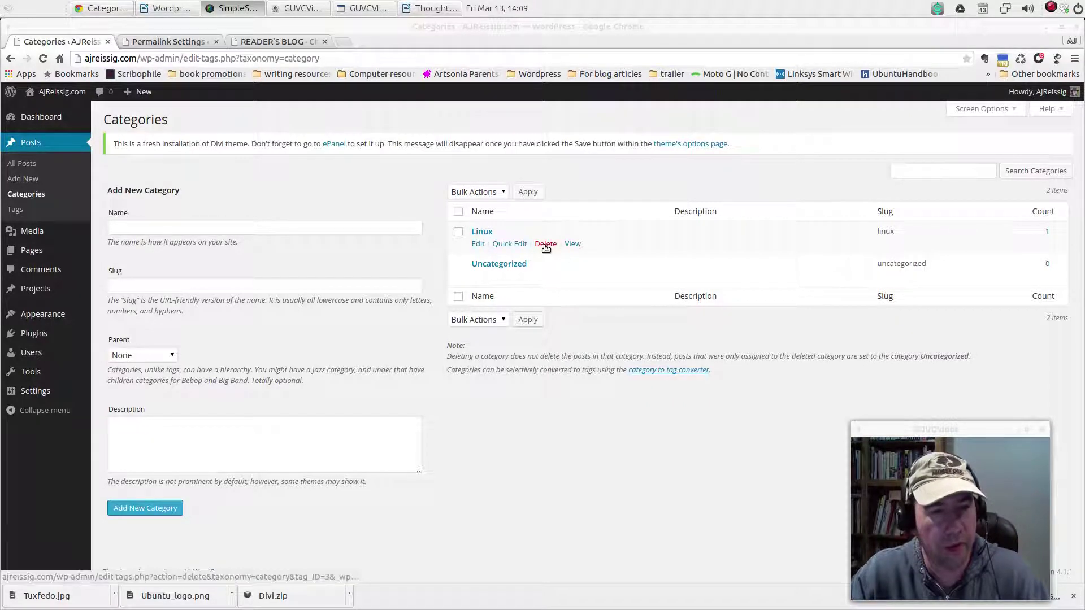
# Review the edit form of the Linux category and save the category.
pyautogui.click(478, 245)
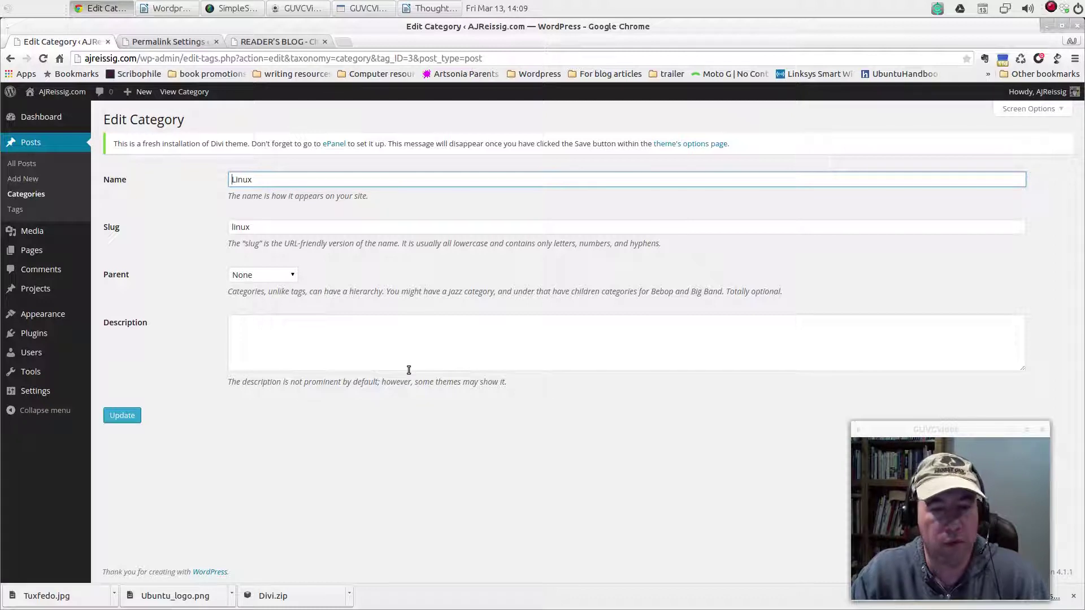
pyautogui.click(131, 416)
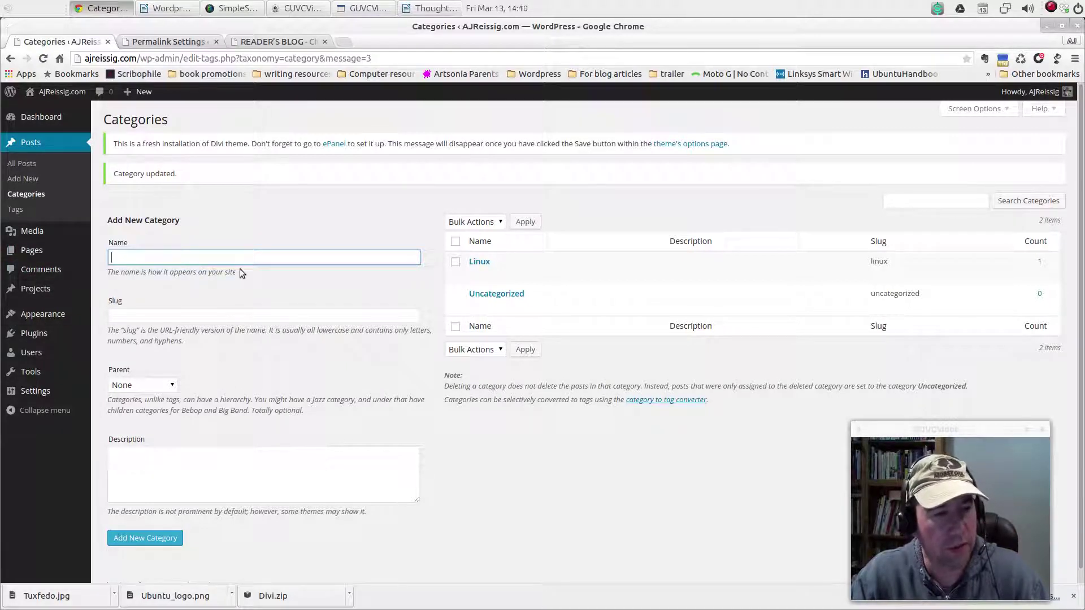
# Add a category named Ubuntu with slug ubuntu, parent category Linux and description "Ubuntu based Linux".
pyautogui.scroll(-1, 381, 366)
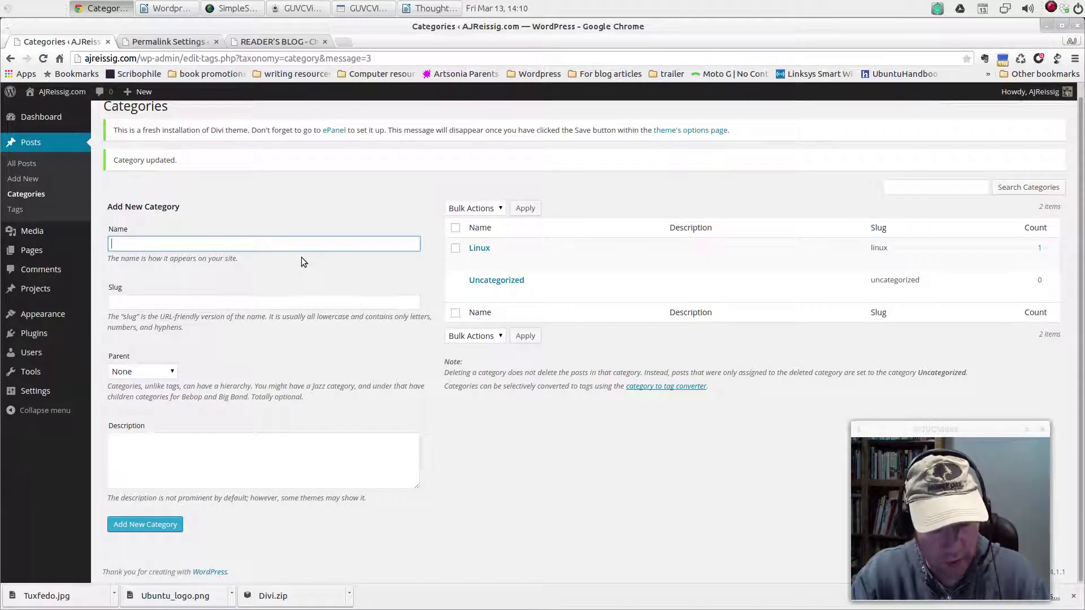
pyautogui.write('Ubuntu')
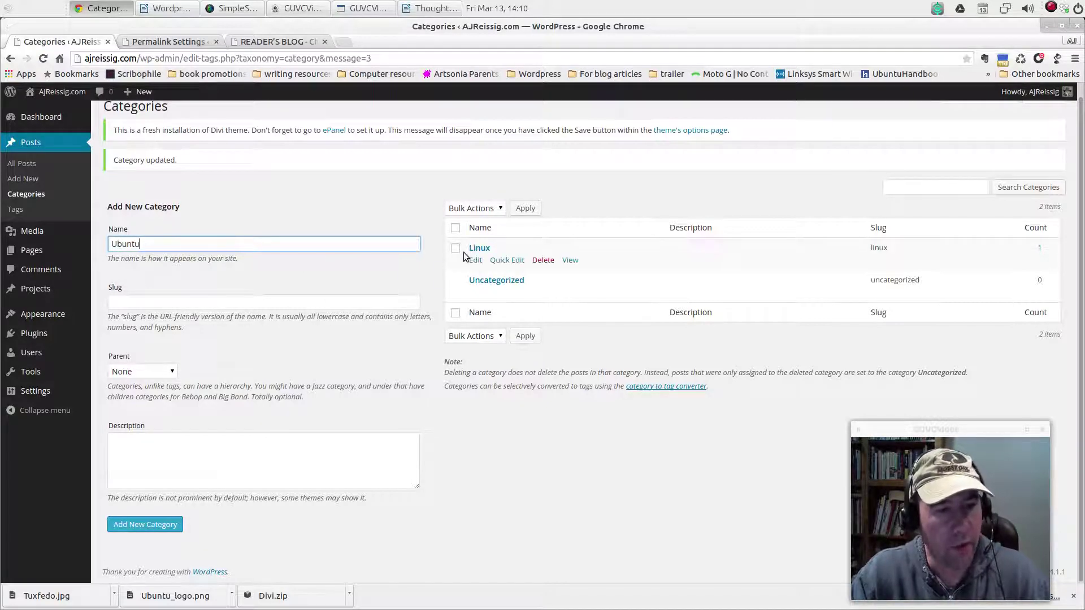
pyautogui.click(157, 302)
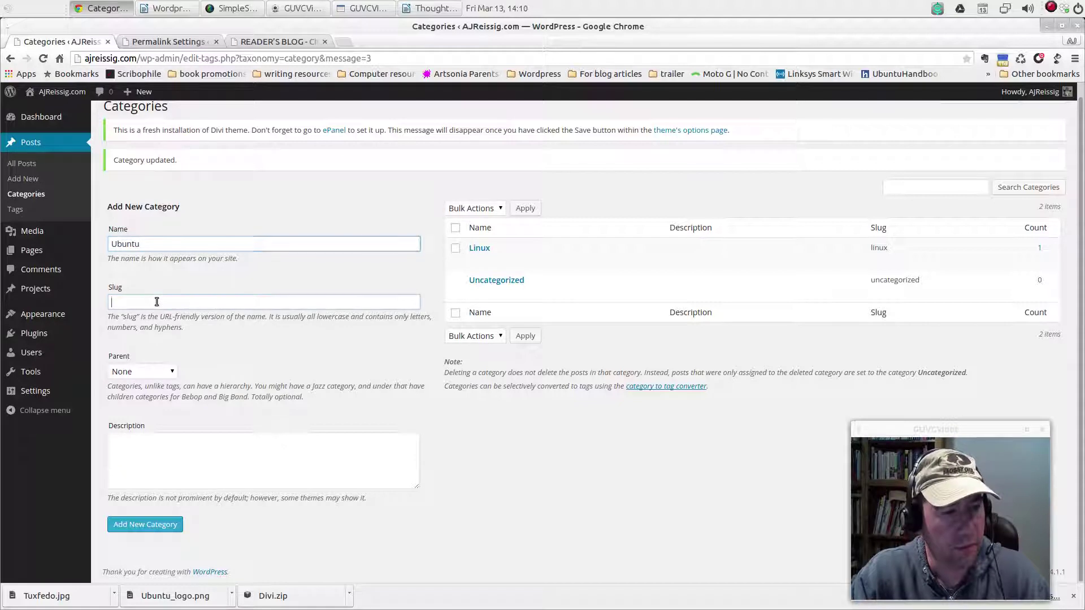
pyautogui.write('ubuntu')
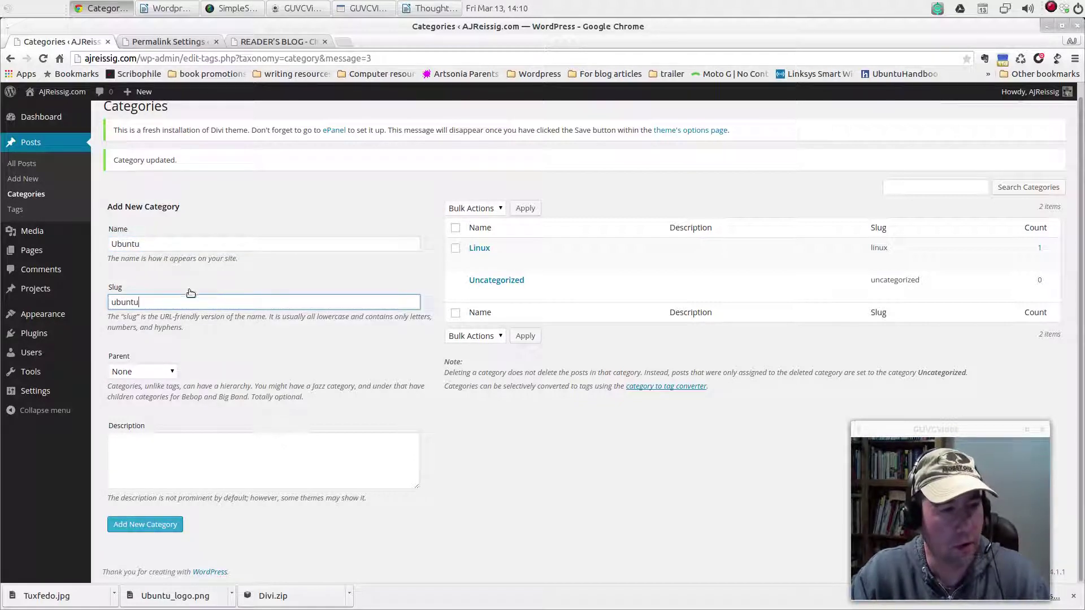
pyautogui.click(169, 371)
pyautogui.click(171, 394)
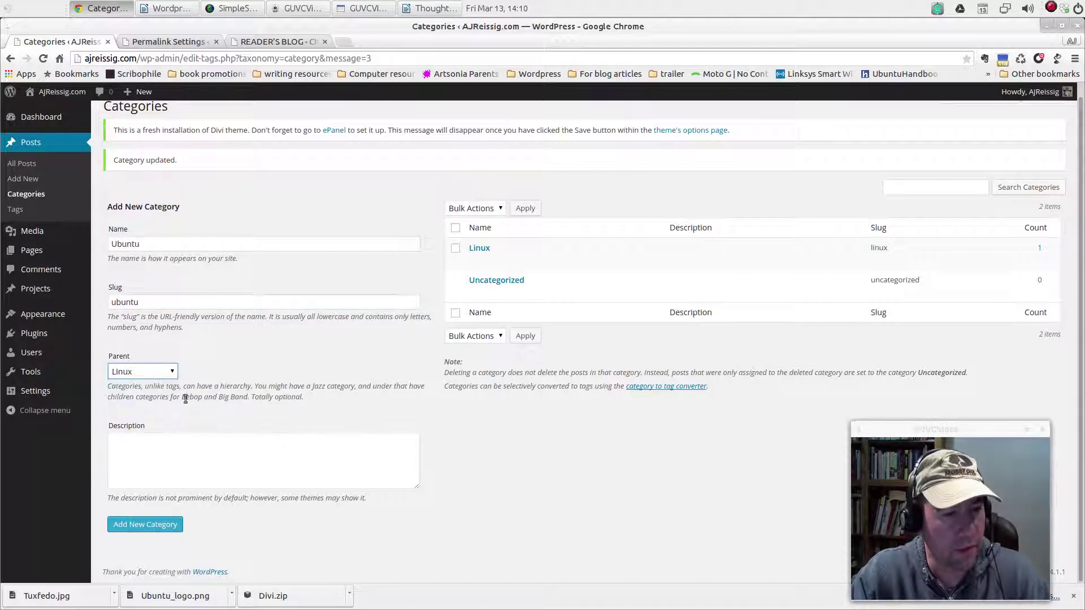
pyautogui.click(202, 439)
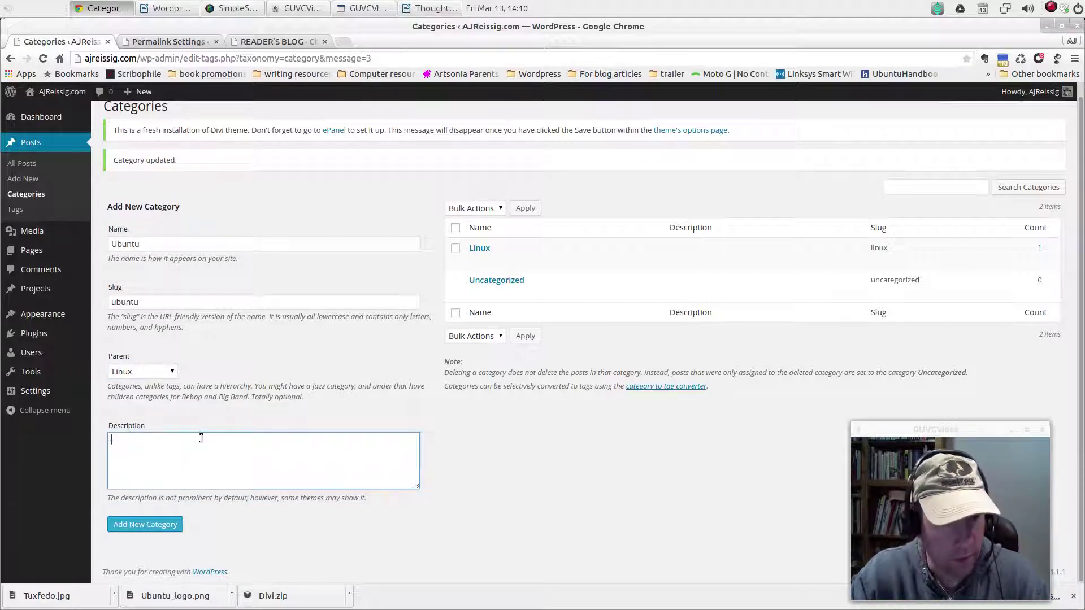
pyautogui.write('buntu based')
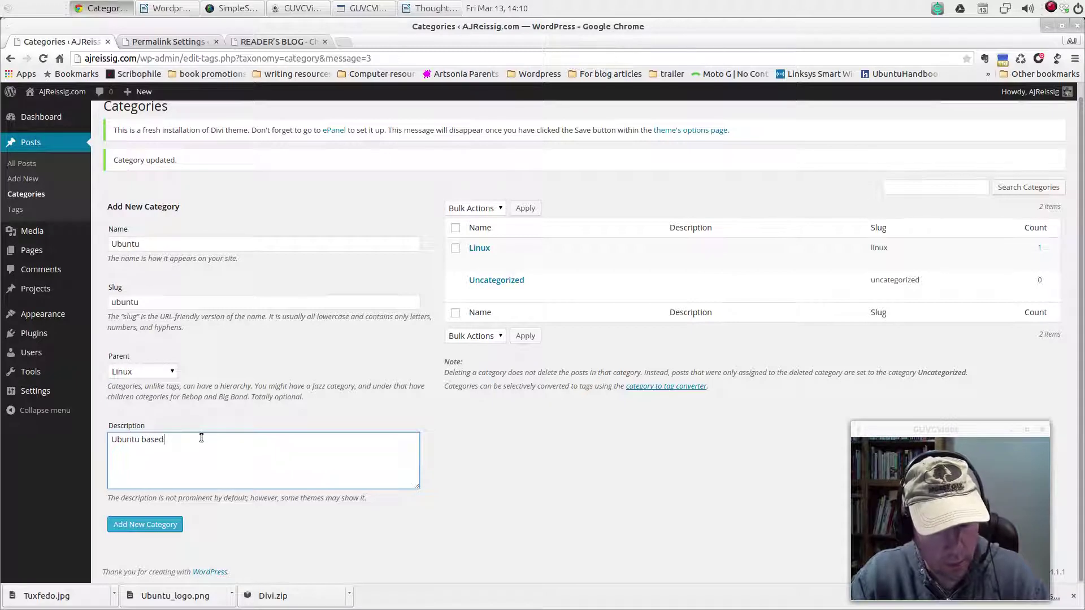
pyautogui.write('Linux')
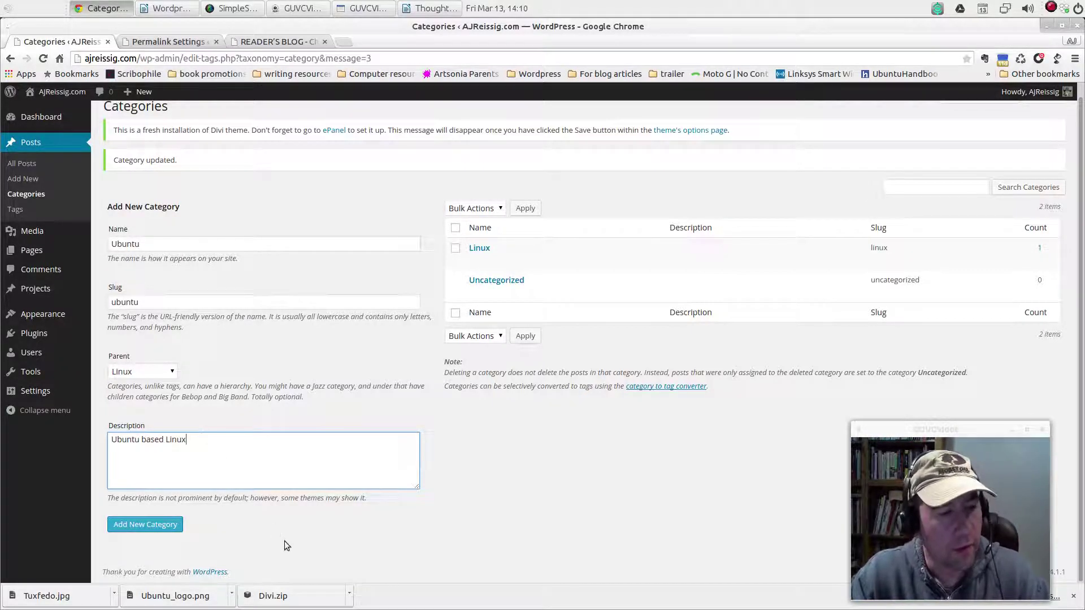
pyautogui.click(151, 529)
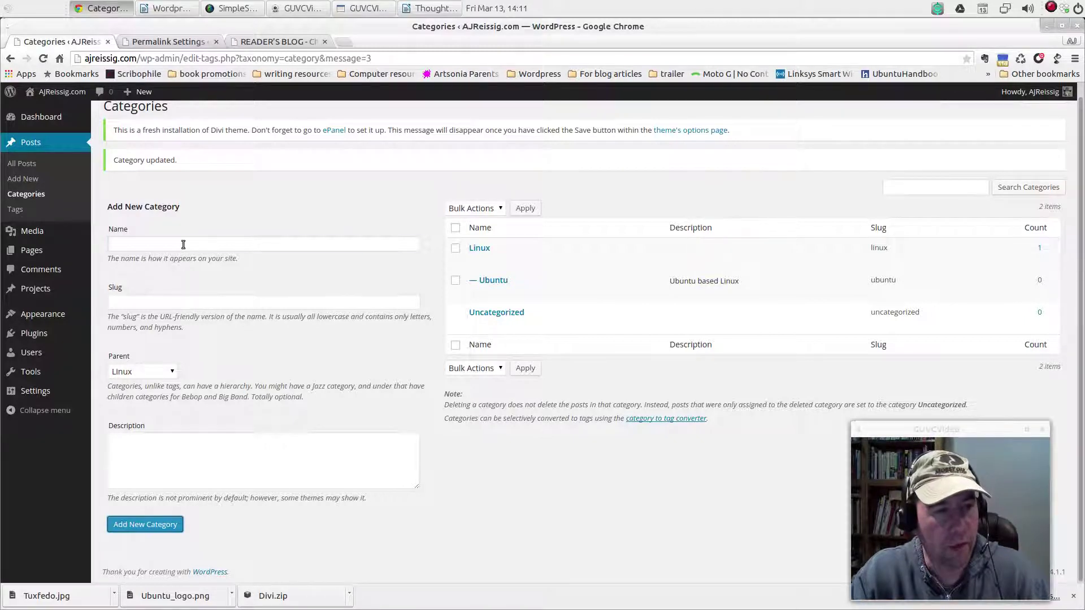
# Add a category named Ubuntu 14.10 with slug ubuntu1410, parent category Ubuntu and description "Ubuntu 14.10 articles".
pyautogui.click(249, 244)
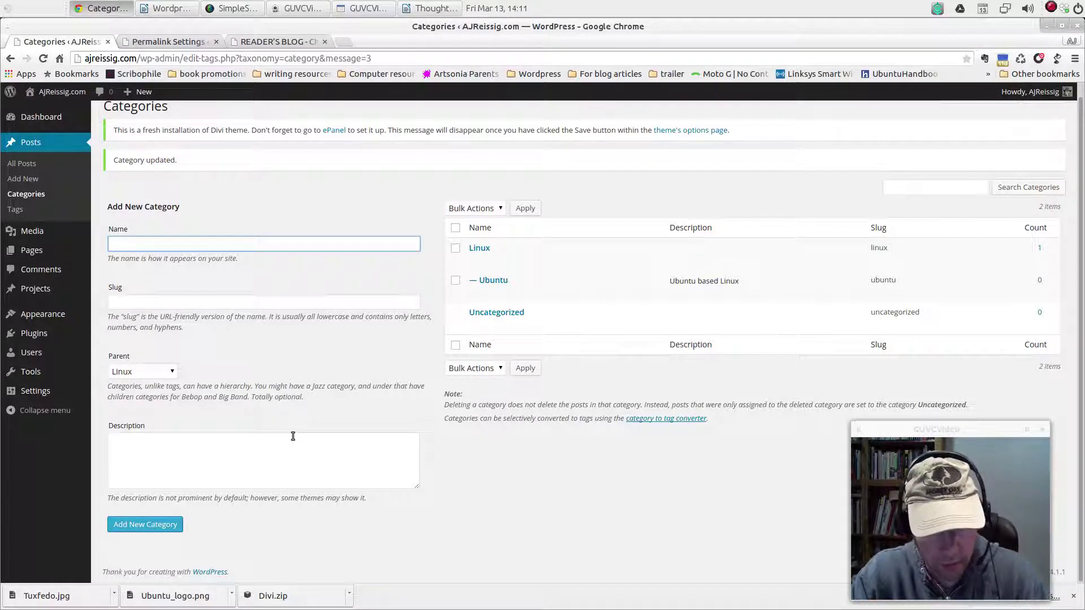
pyautogui.write('U')
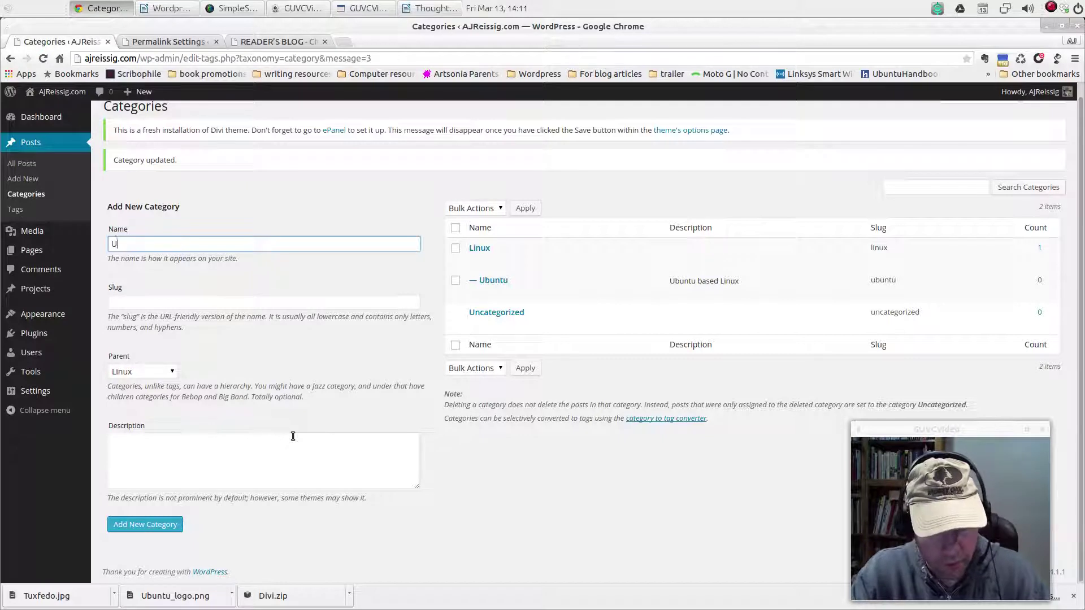
pyautogui.write('buntu ')
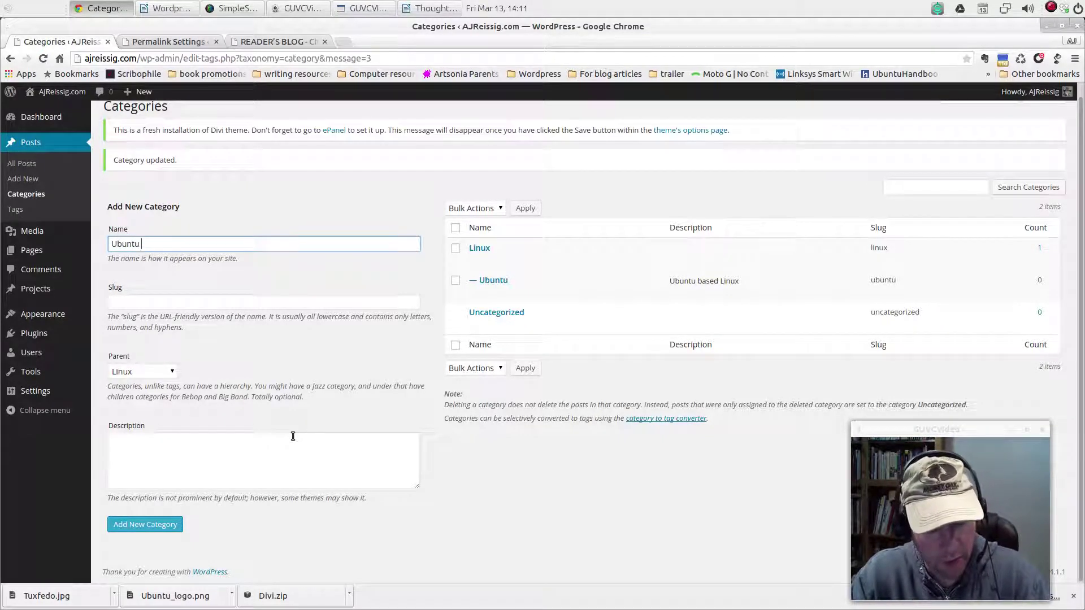
pyautogui.write('14.10')
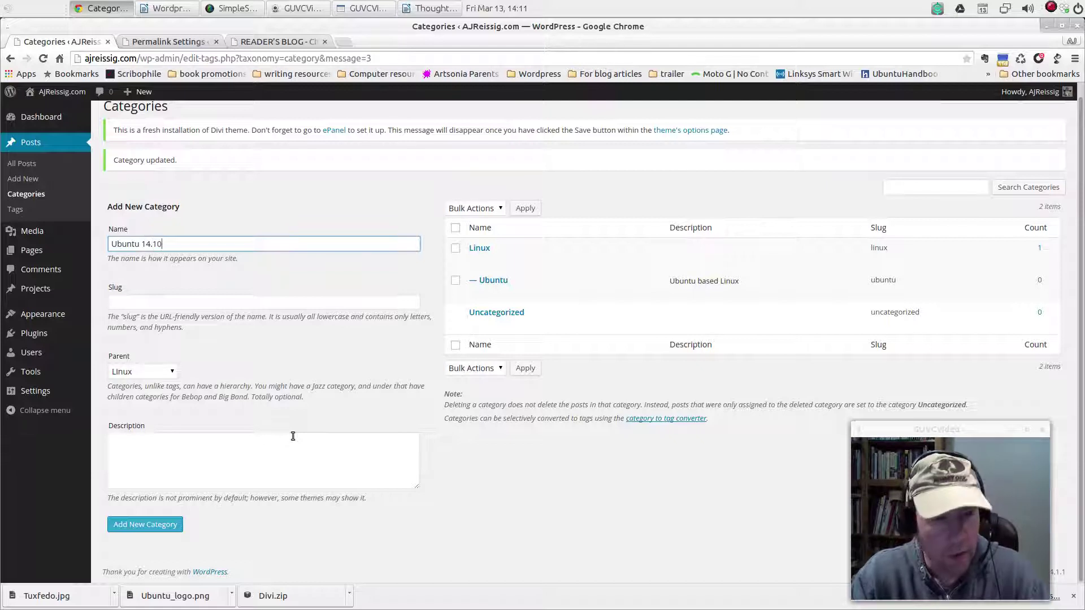
pyautogui.click(208, 301)
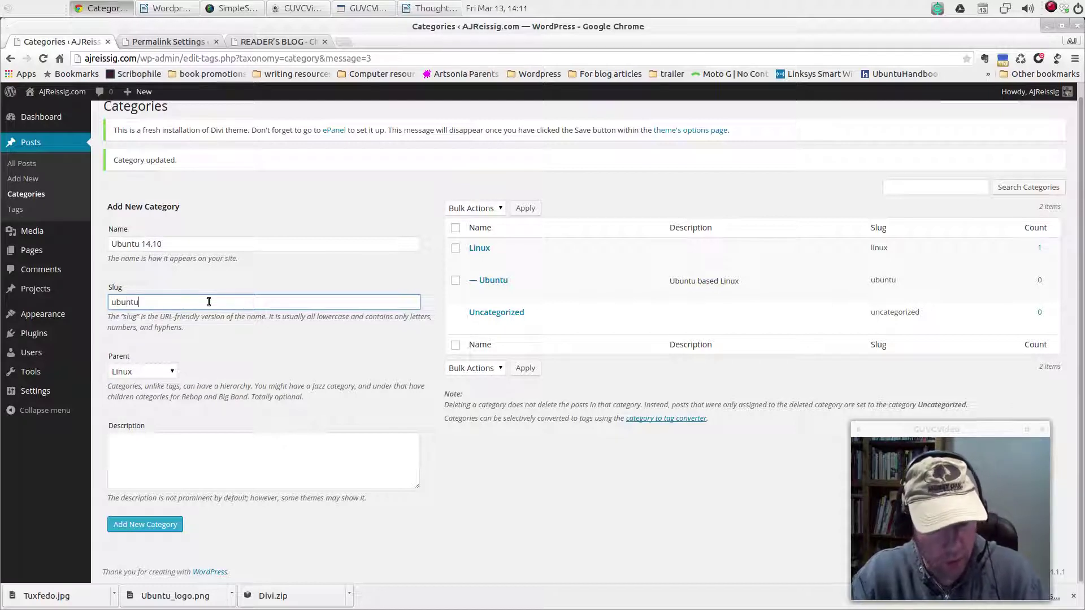
pyautogui.write('1410')
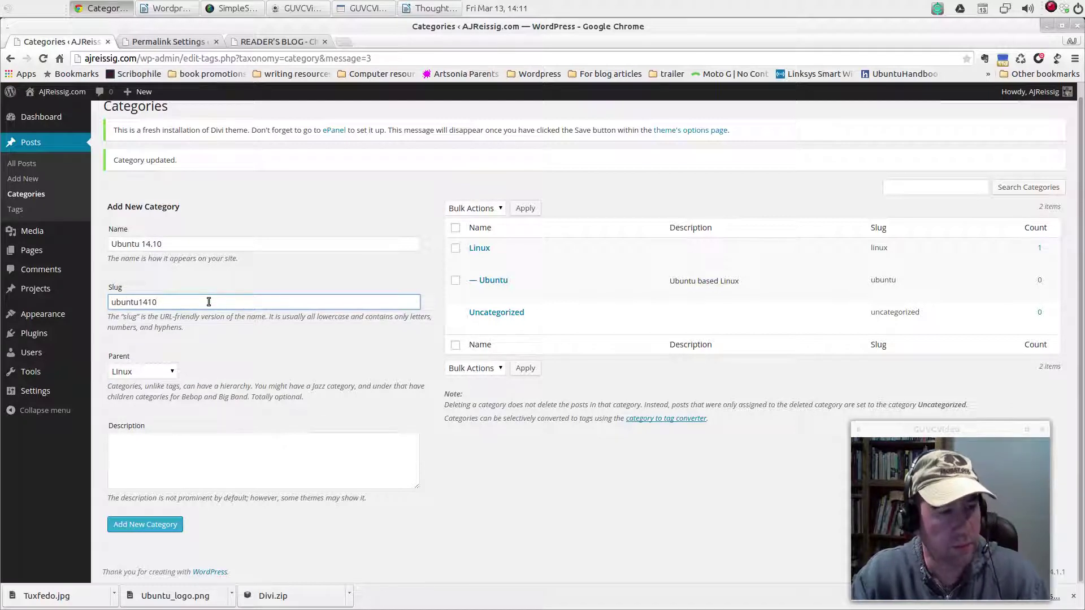
pyautogui.click(172, 373)
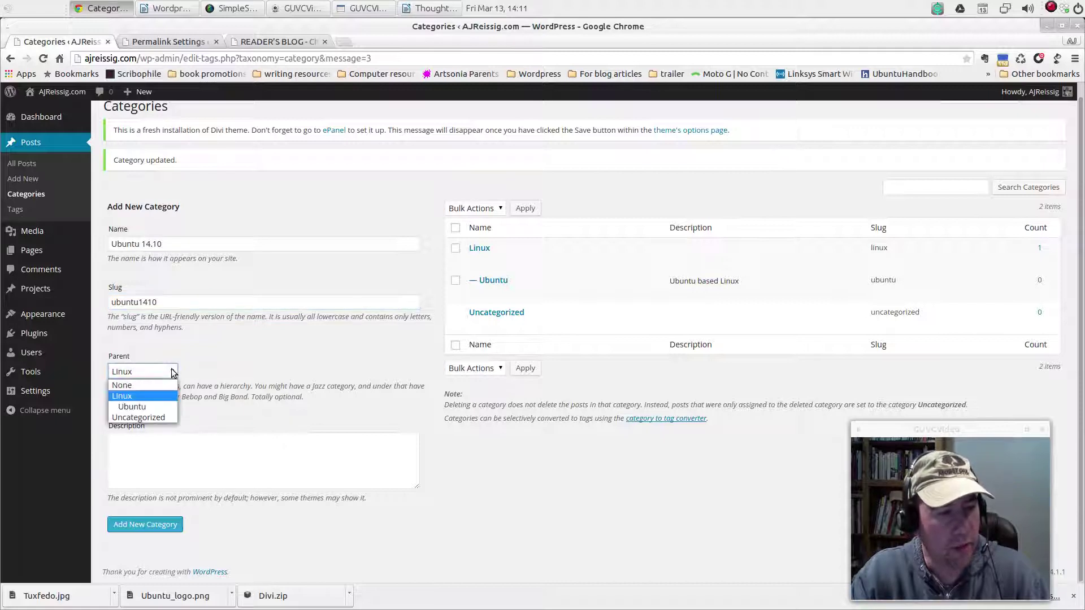
pyautogui.click(162, 408)
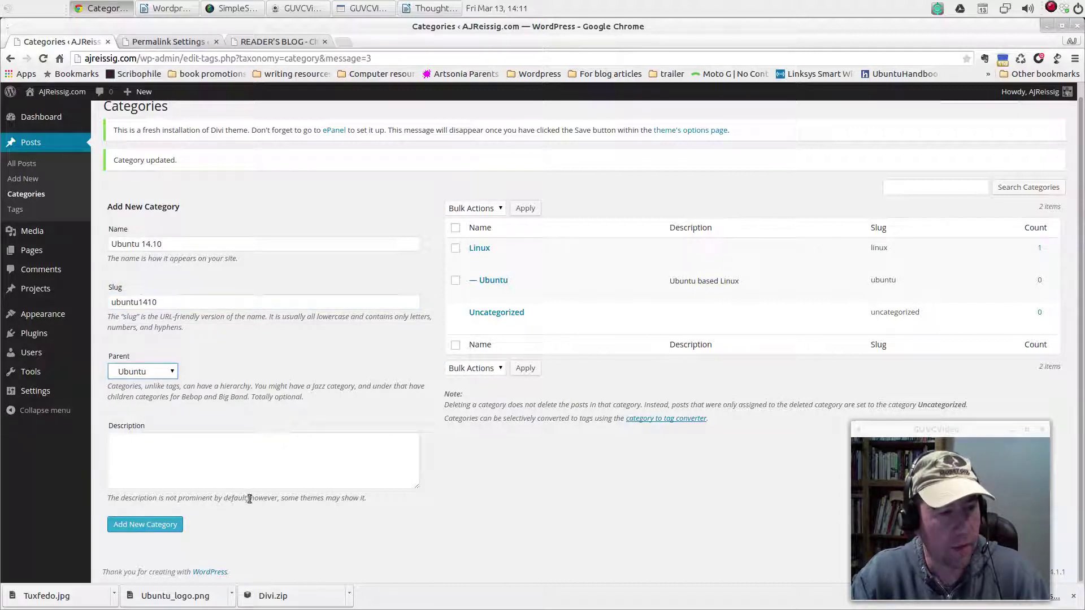
pyautogui.click(191, 475)
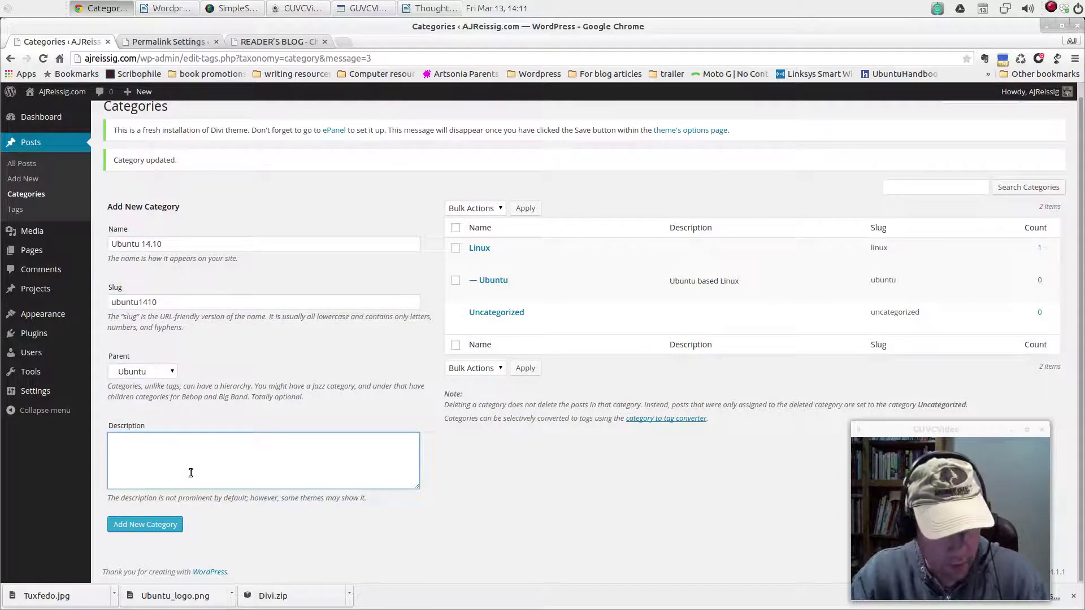
pyautogui.write('Ubuntu')
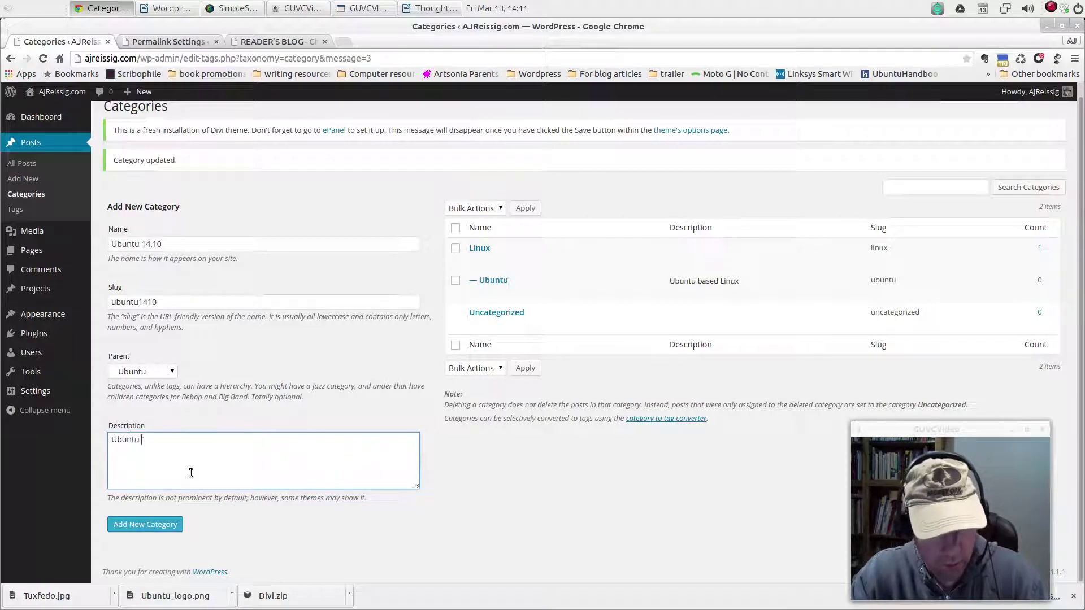
pyautogui.write(' 14.10 article')
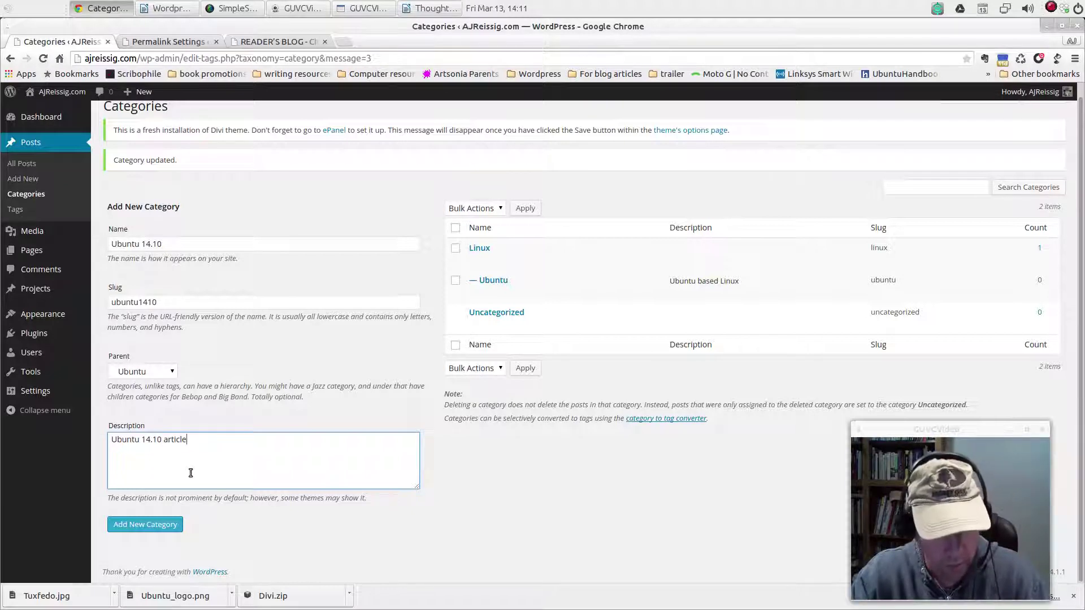
pyautogui.write('s')
pyautogui.click(157, 526)
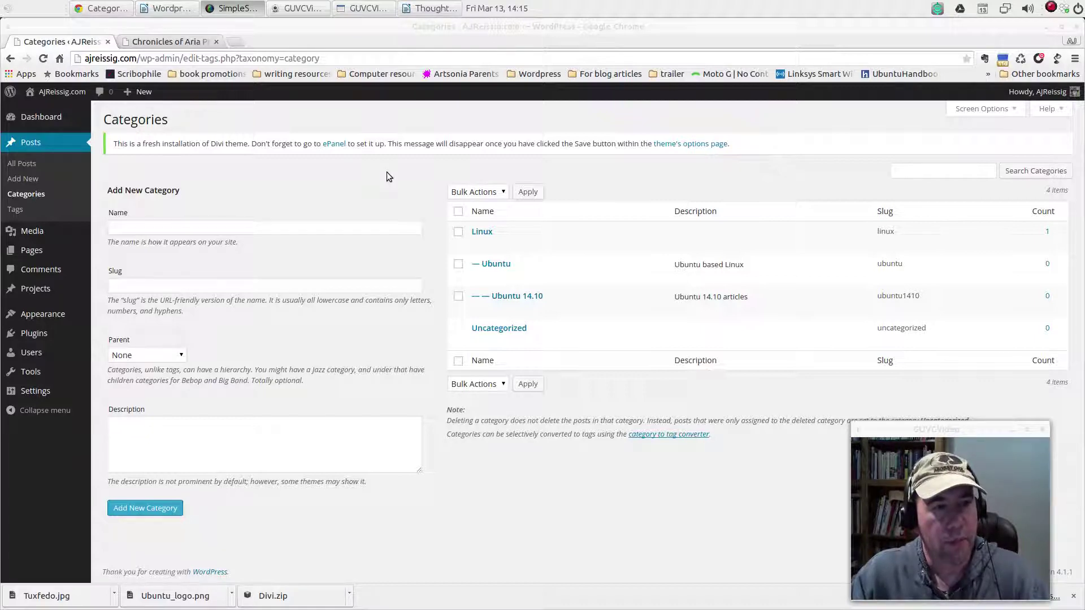
# Look at the page menus on the Chronicles of Aria Prime site and return to the WordPress admin page.
pyautogui.click(182, 43)
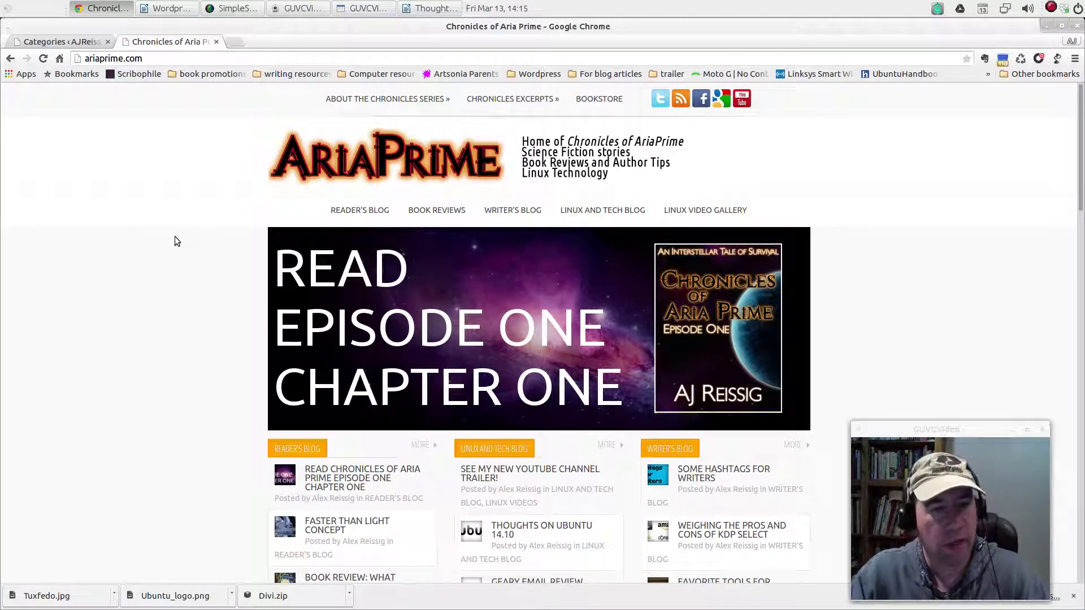
pyautogui.moveTo(400, 101)
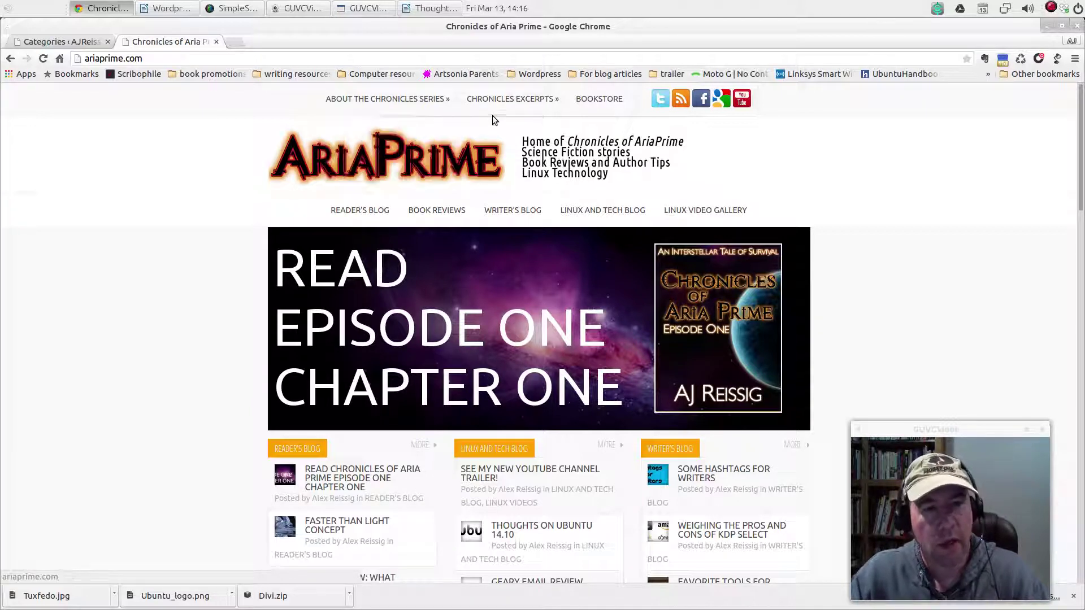
pyautogui.moveTo(500, 101)
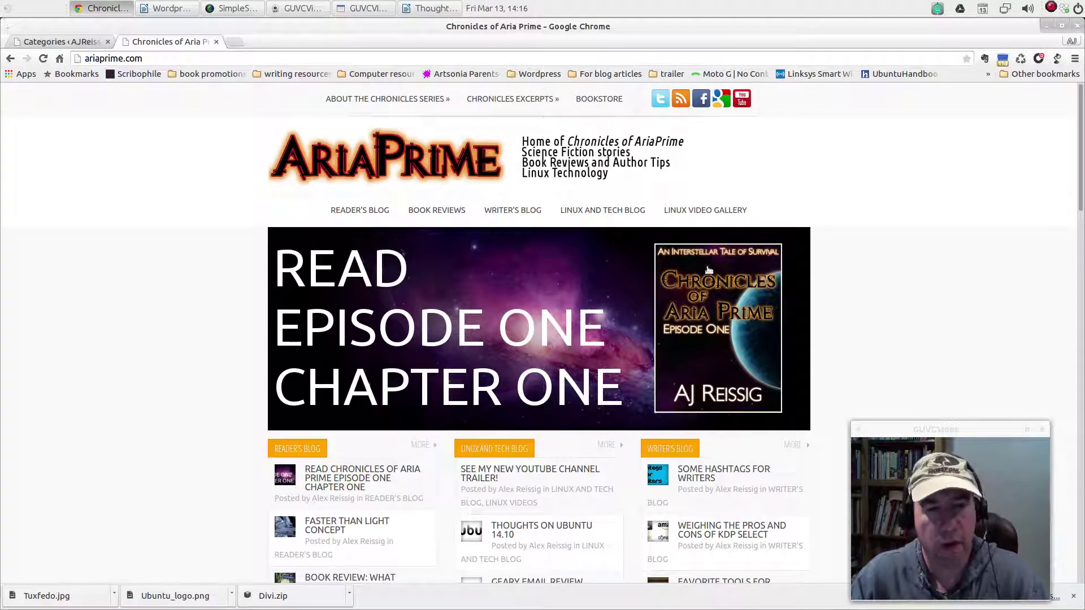
pyautogui.click(72, 41)
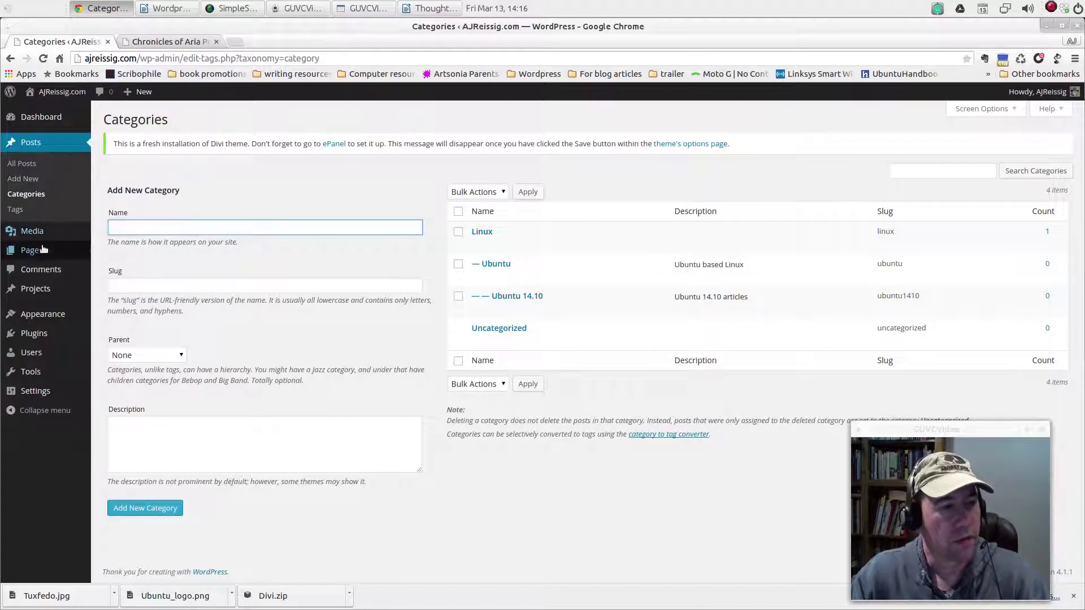
# Open the list of all pages and start a new page.
pyautogui.moveTo(40, 252)
pyautogui.click(113, 252)
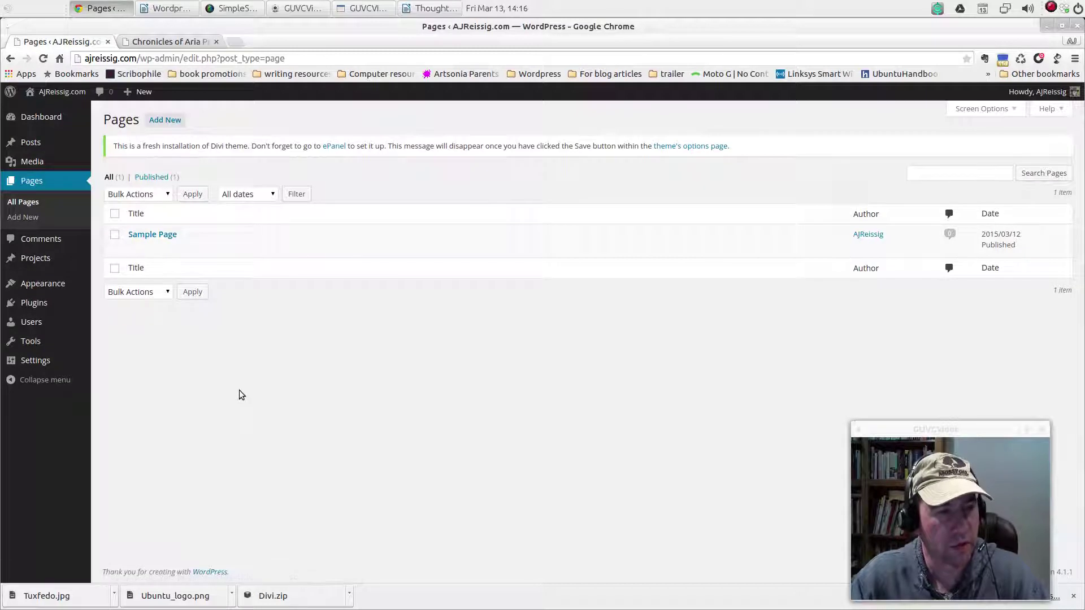
pyautogui.click(165, 120)
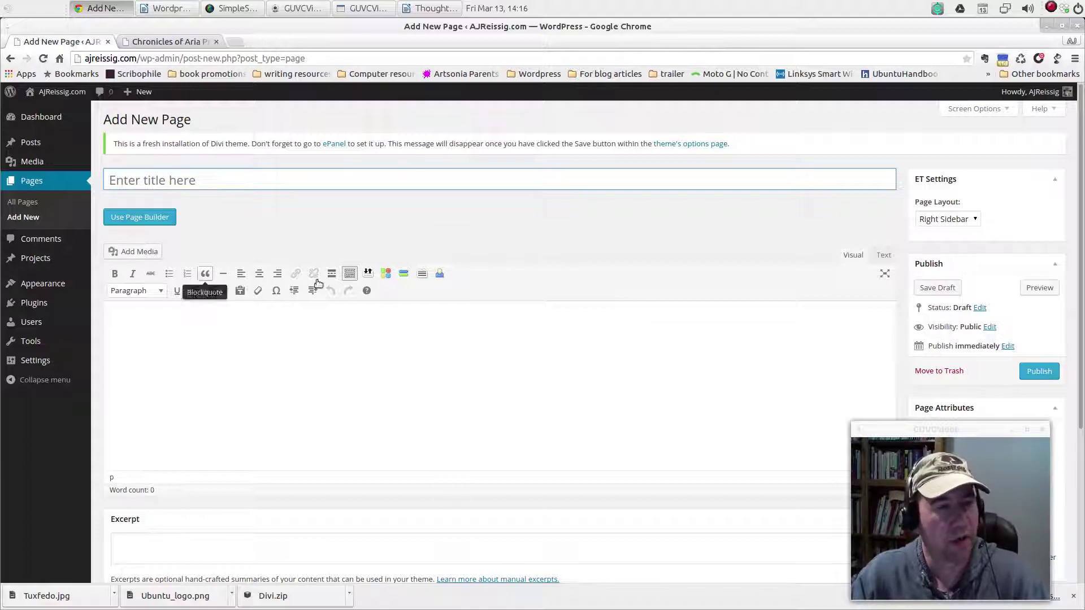
# Examine the new page's settings and the choices available for its parent page, leaving the parent unset.
pyautogui.scroll(-3, 907, 297)
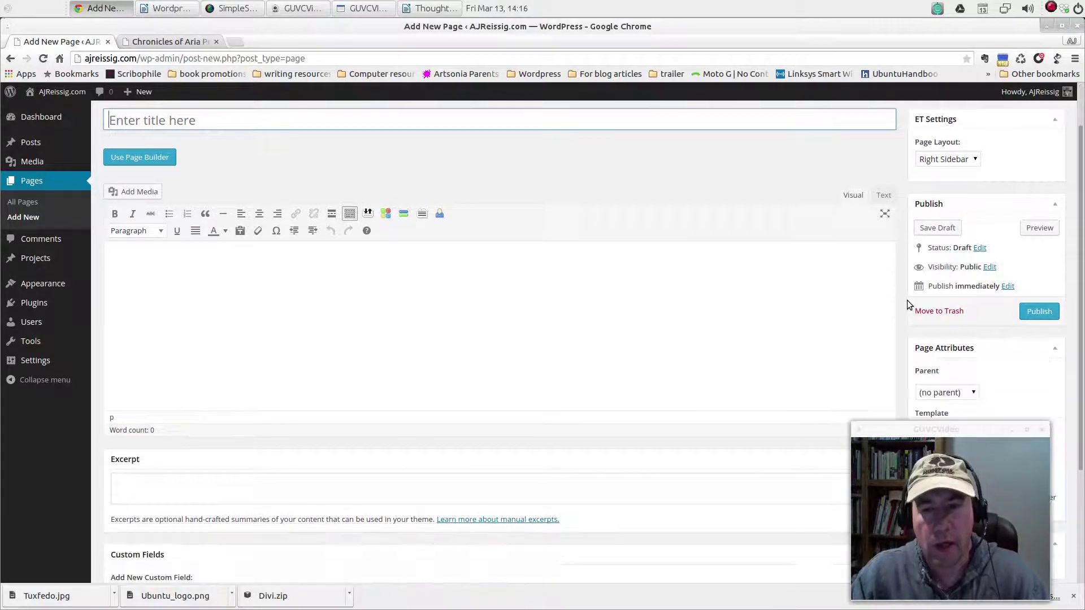
pyautogui.scroll(-2, 907, 300)
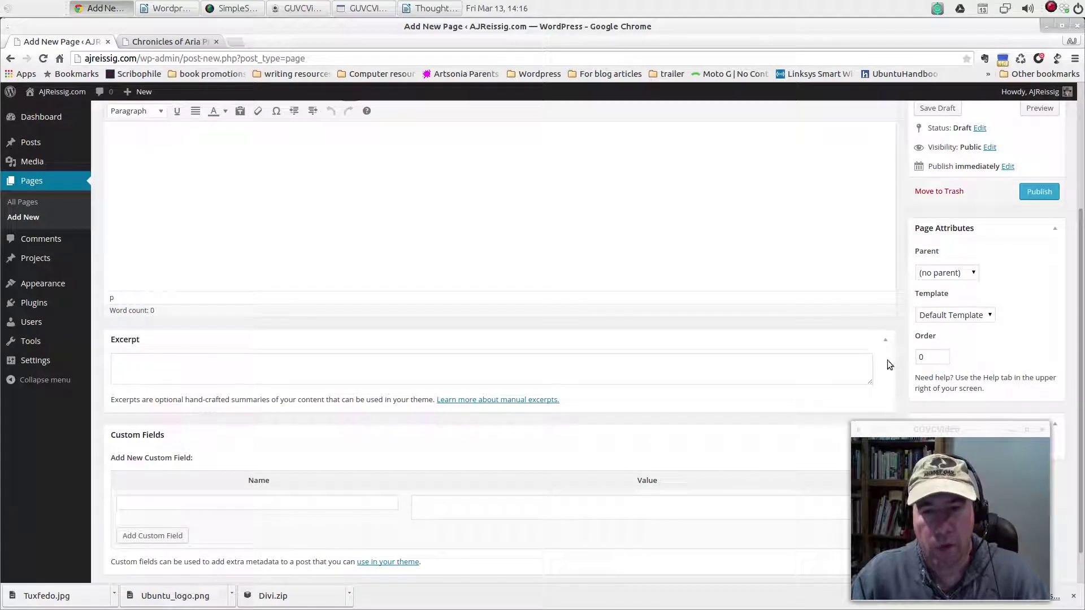
pyautogui.scroll(3, 885, 325)
pyautogui.scroll(1, 901, 279)
pyautogui.scroll(-4, 928, 320)
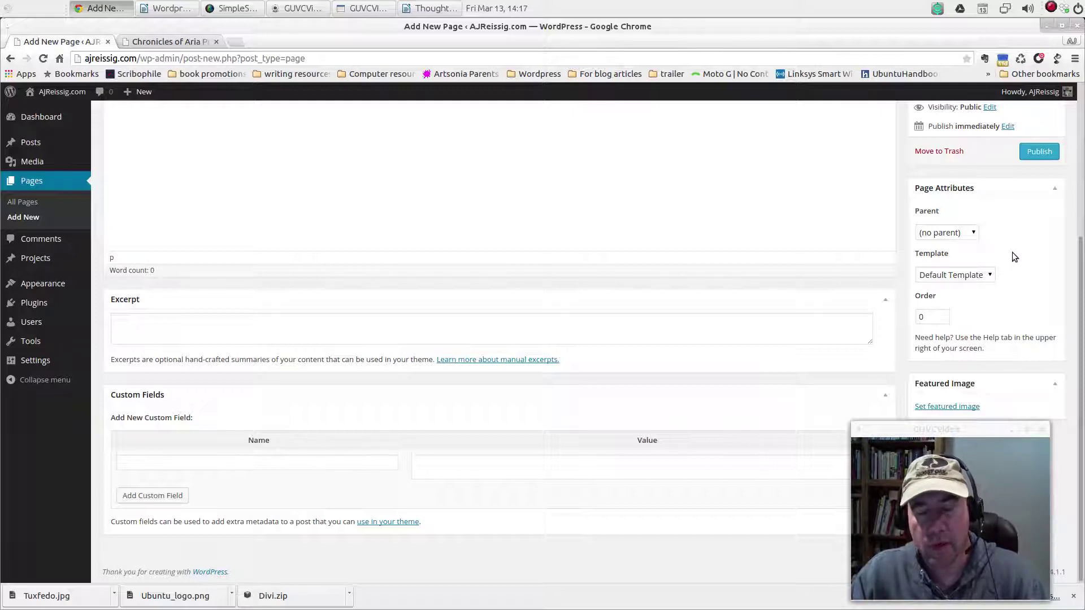
pyautogui.click(973, 234)
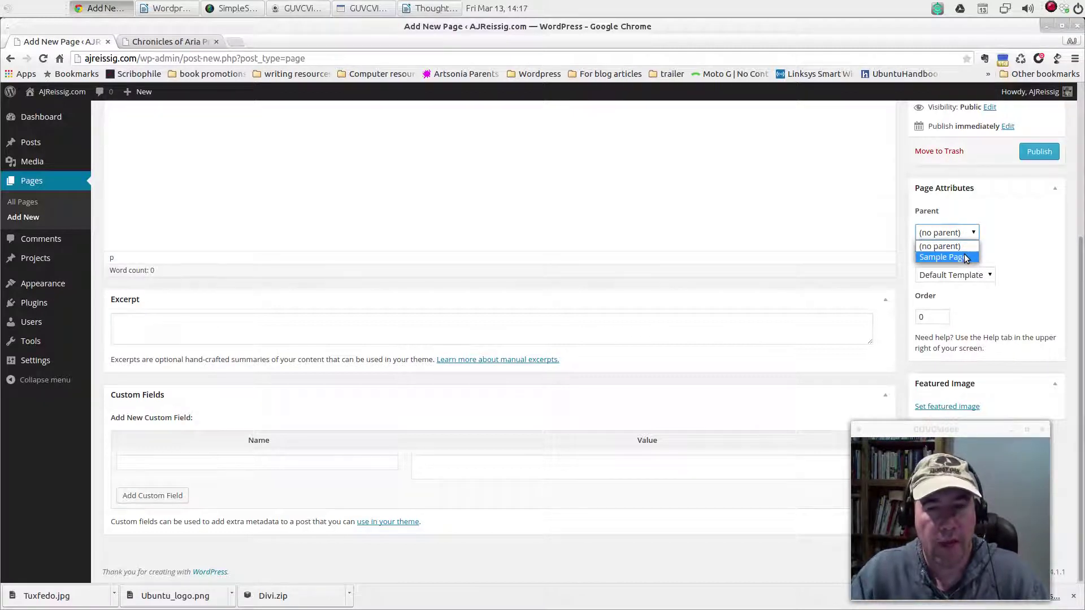
pyautogui.click(993, 250)
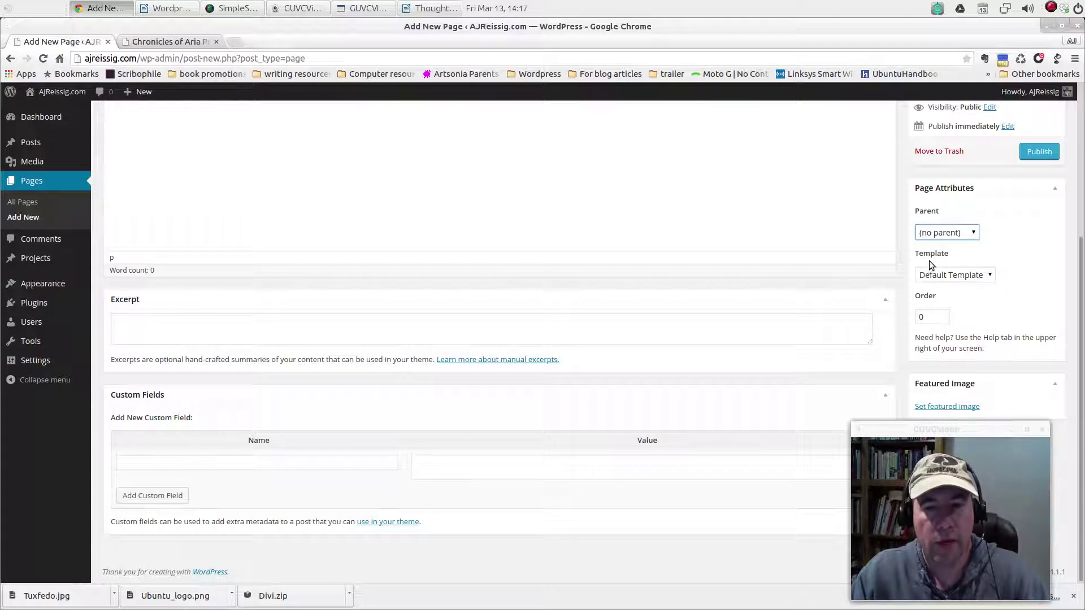
# Examine the template choices in the new page's attributes, keeping the default template, and return to the title area.
pyautogui.click(992, 276)
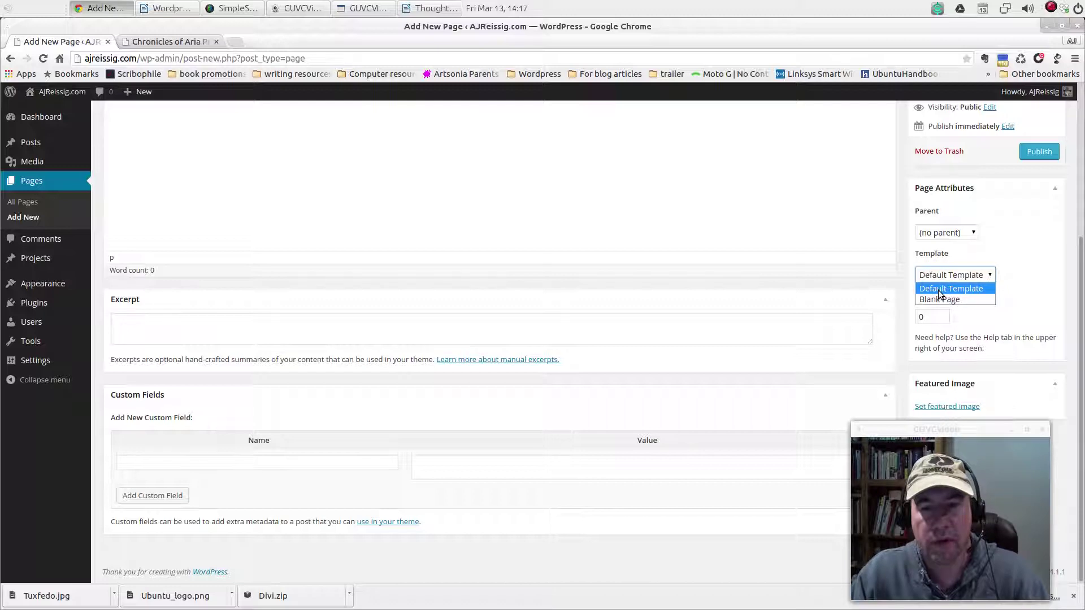
pyautogui.click(1033, 288)
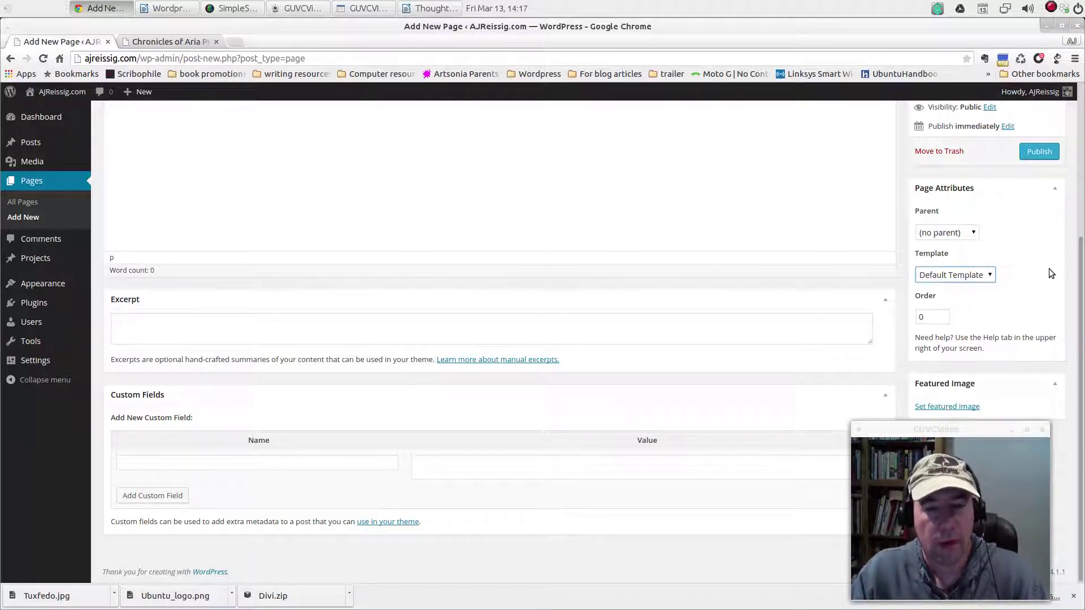
pyautogui.scroll(2, 1047, 268)
pyautogui.scroll(-1, 1047, 268)
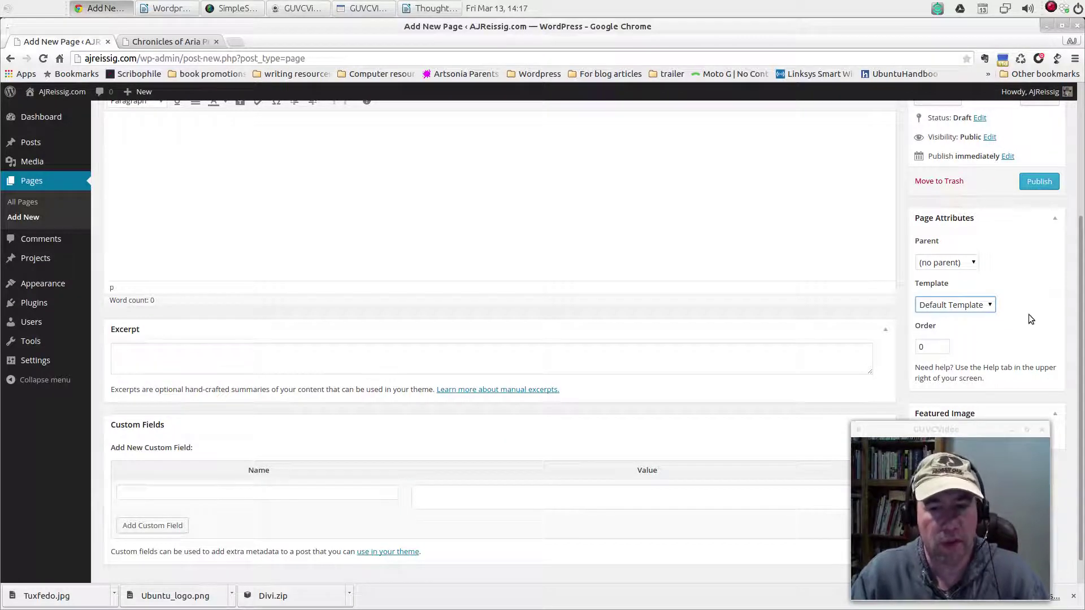
pyautogui.scroll(5, 1029, 314)
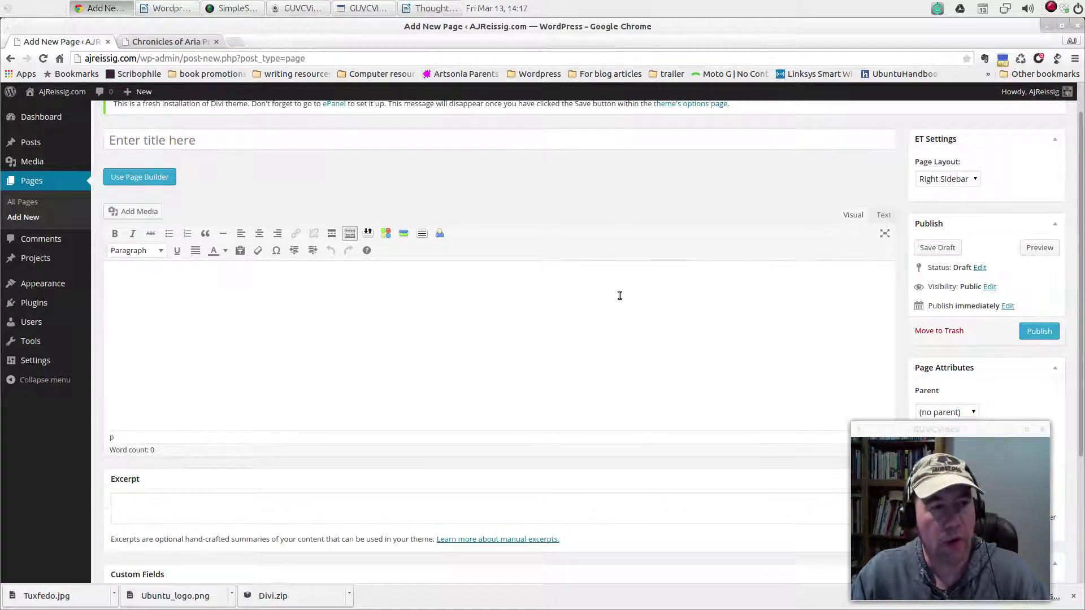
pyautogui.scroll(1, 620, 296)
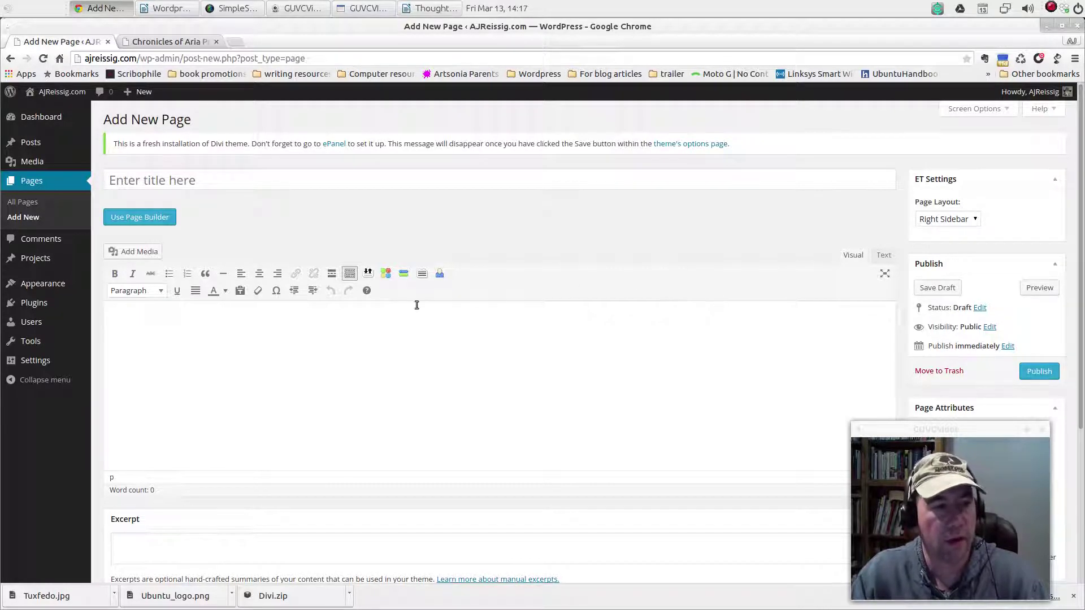
# Try the Page Builder on the new page, and switch back to the default editor, discarding the builder content.
pyautogui.click(153, 224)
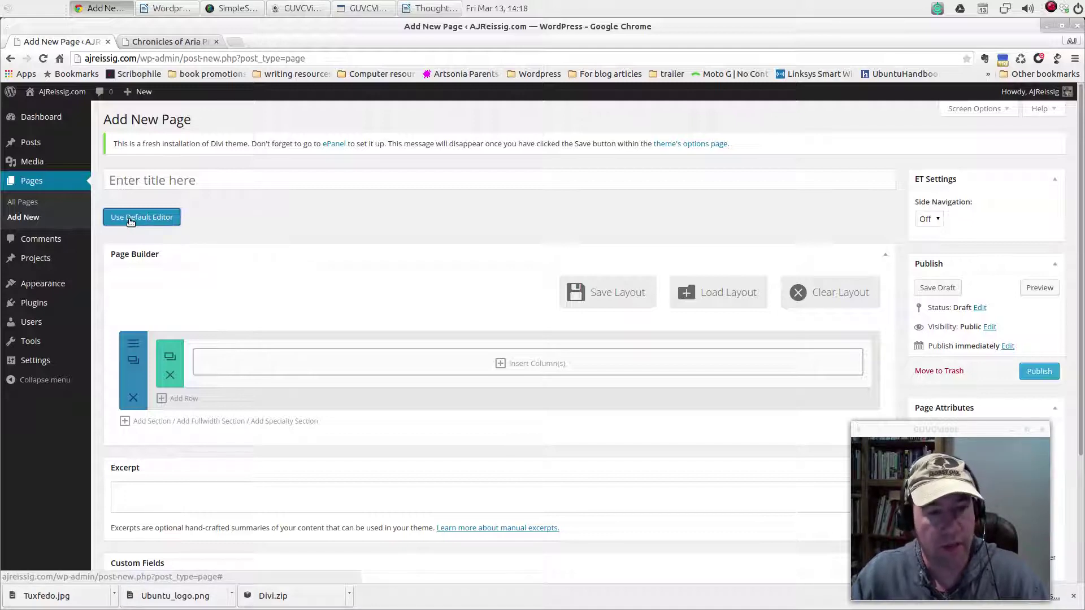
pyautogui.click(161, 219)
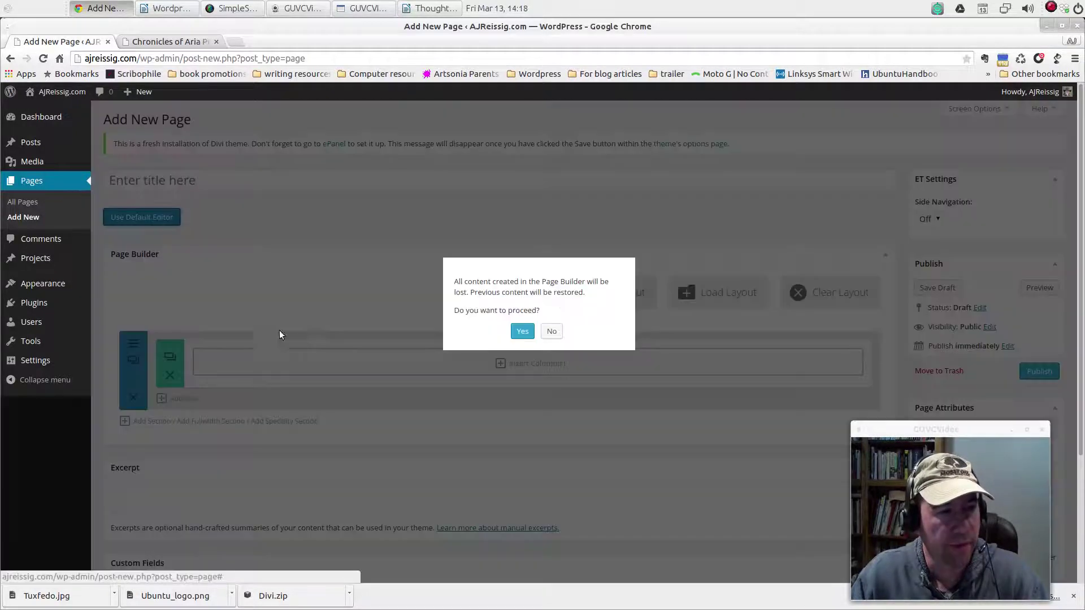
pyautogui.click(522, 331)
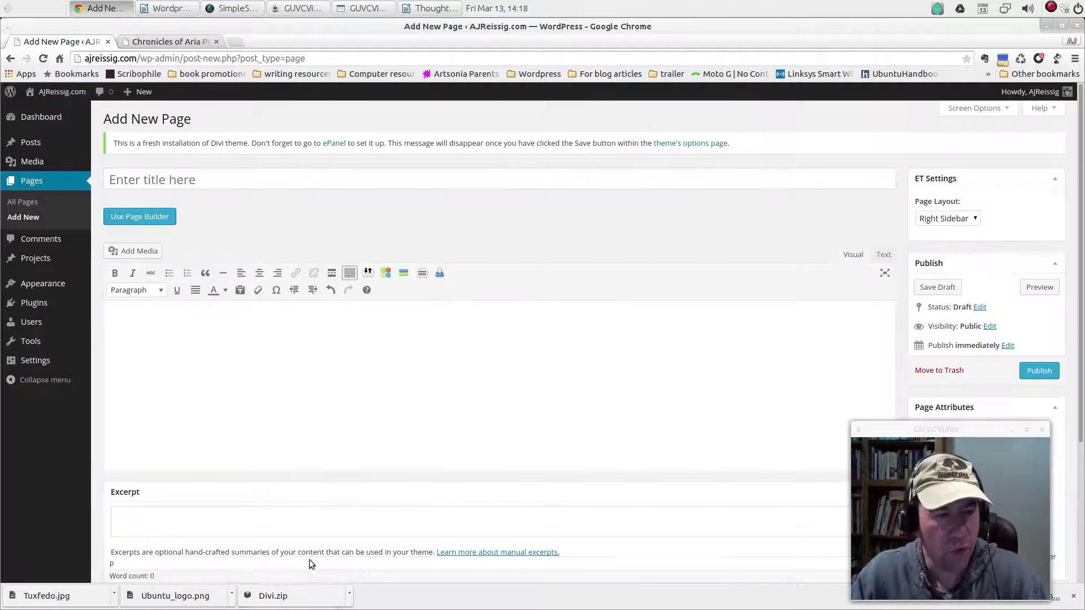